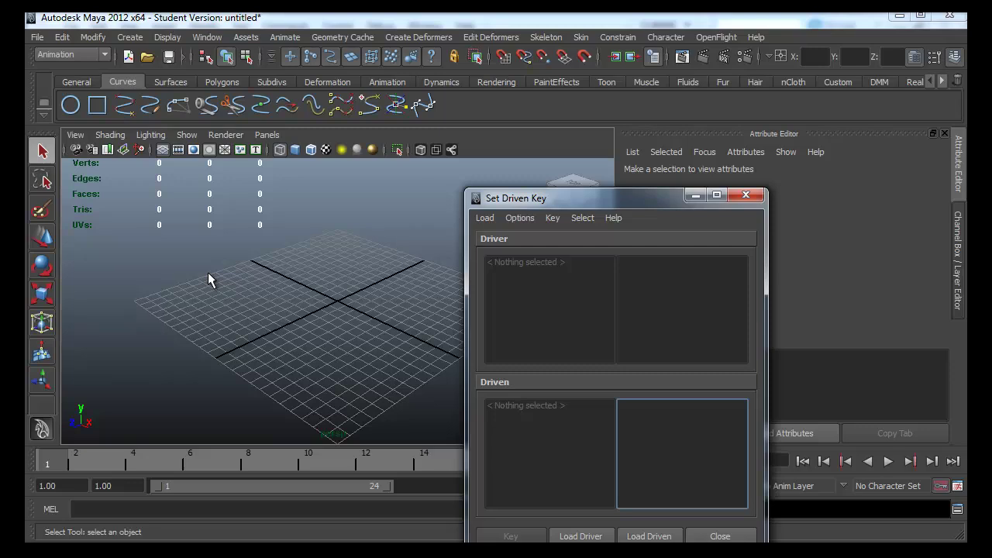
Move the Set Driven Key window aside and create a large, scaled-up polygon ground plane
drag(543, 198, 706, 144)
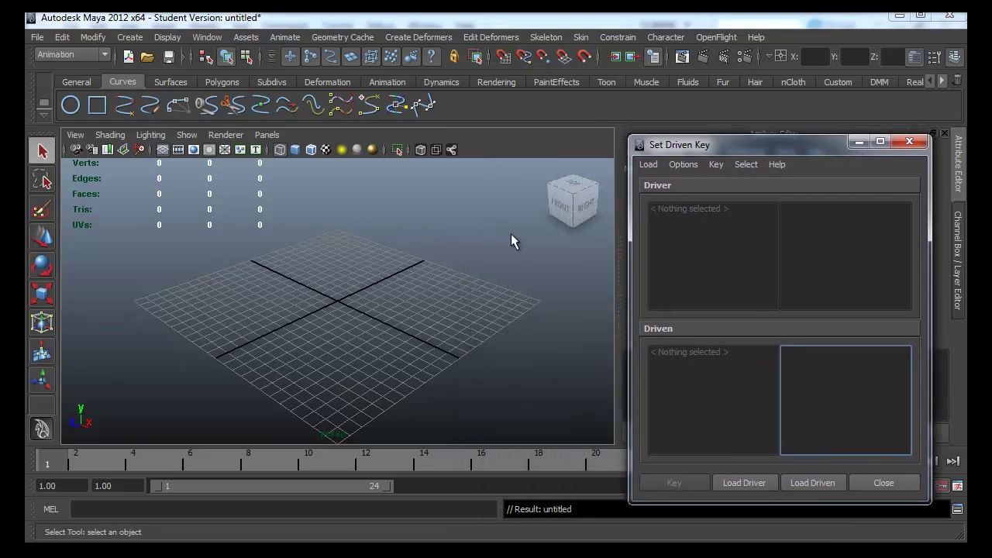
mouse_move(400, 315)
alt+mouse_down()
mouse_move(372, 288)
mouse_move(361, 325)
mouse_move(307, 210)
alt+mouse_up()
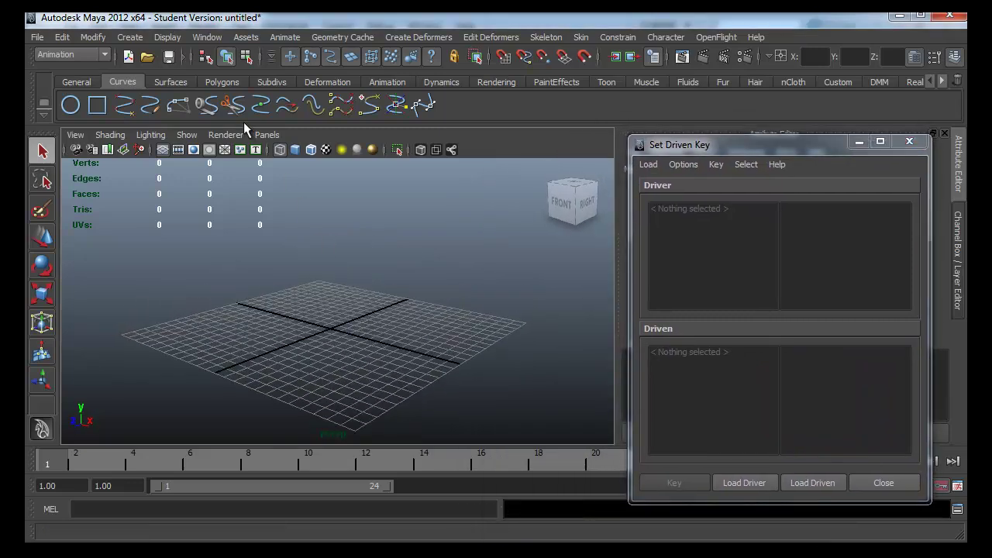
click(223, 82)
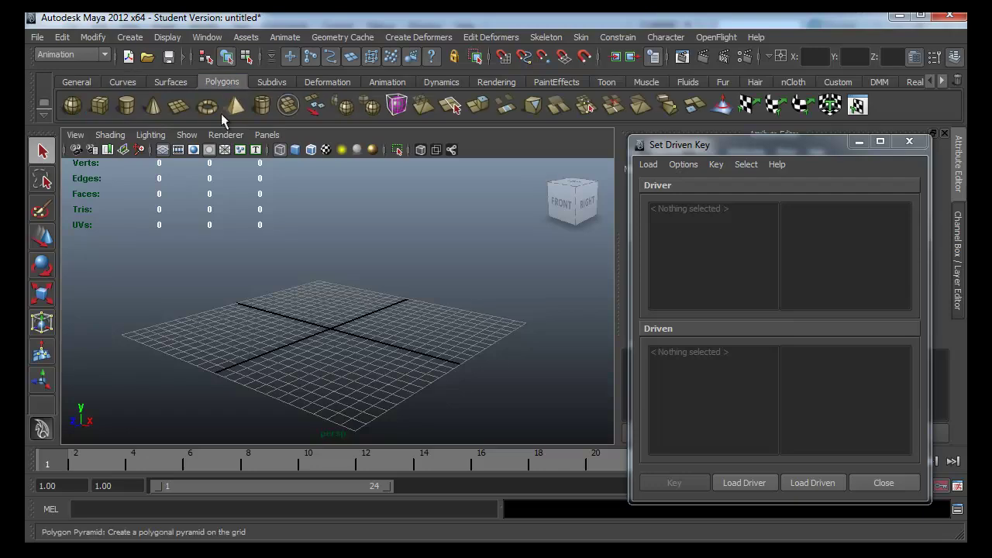
click(178, 104)
key(r)
drag(330, 329, 456, 255)
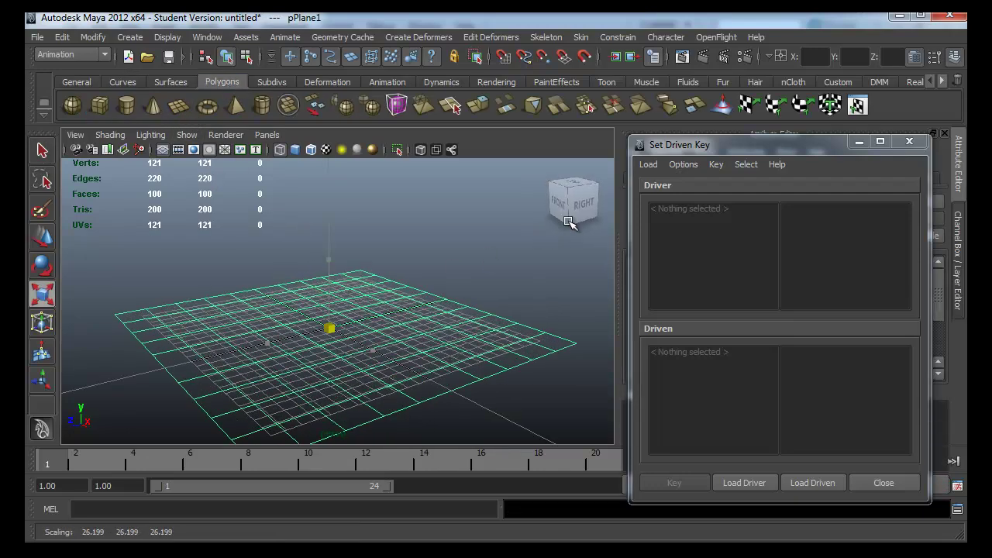
click(456, 255)
Switch to shaded display and shape a new polygon cube into a thin, upright door-sized panel
key(5)
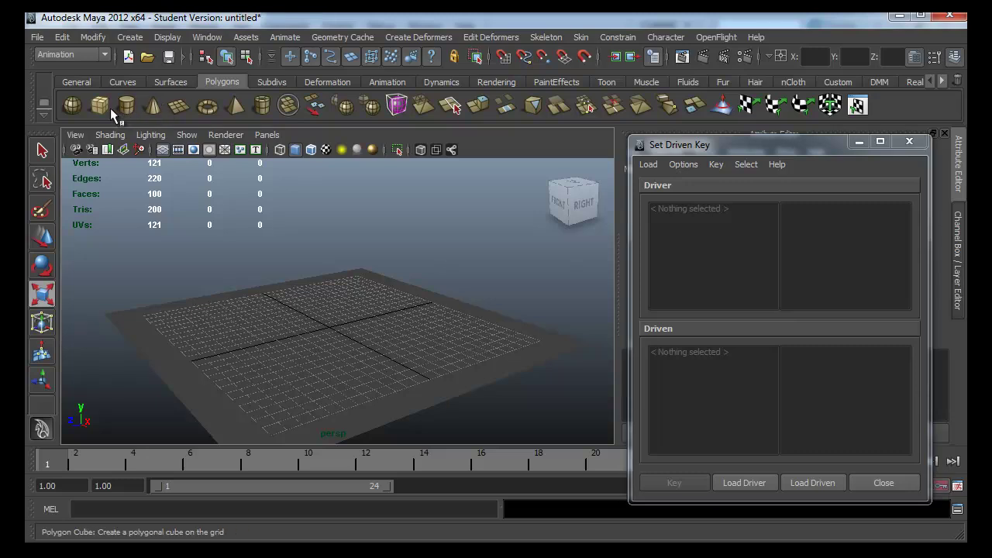
click(100, 104)
drag(268, 344, 246, 318)
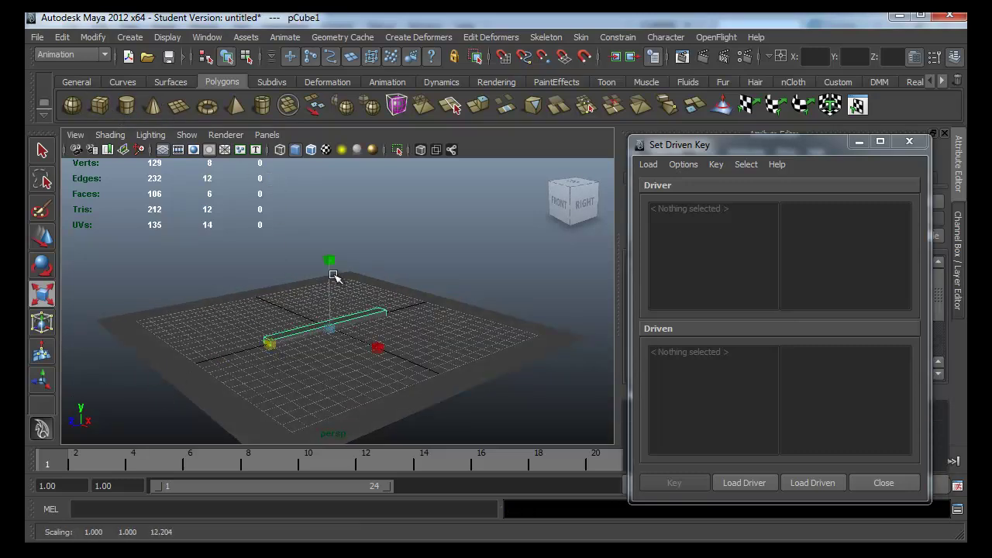
drag(330, 262, 332, 215)
key(w)
drag(326, 274, 332, 211)
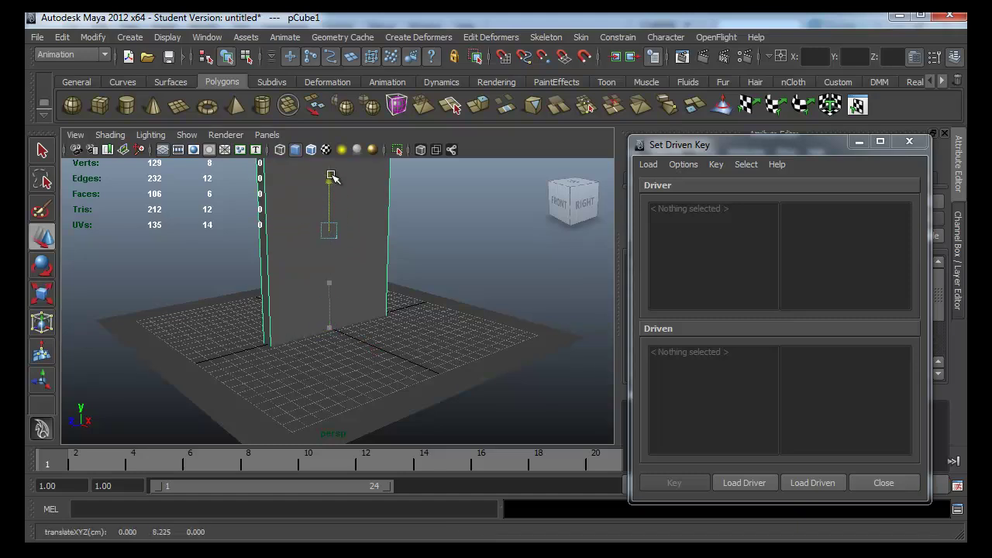
key(r)
mouse_move(333, 277)
mouse_down()
mouse_move(288, 261)
mouse_move(317, 271)
mouse_move(313, 245)
mouse_move(330, 190)
mouse_move(354, 217)
mouse_up()
Snap the door panel's pivot to its bottom corner vertex
key(w)
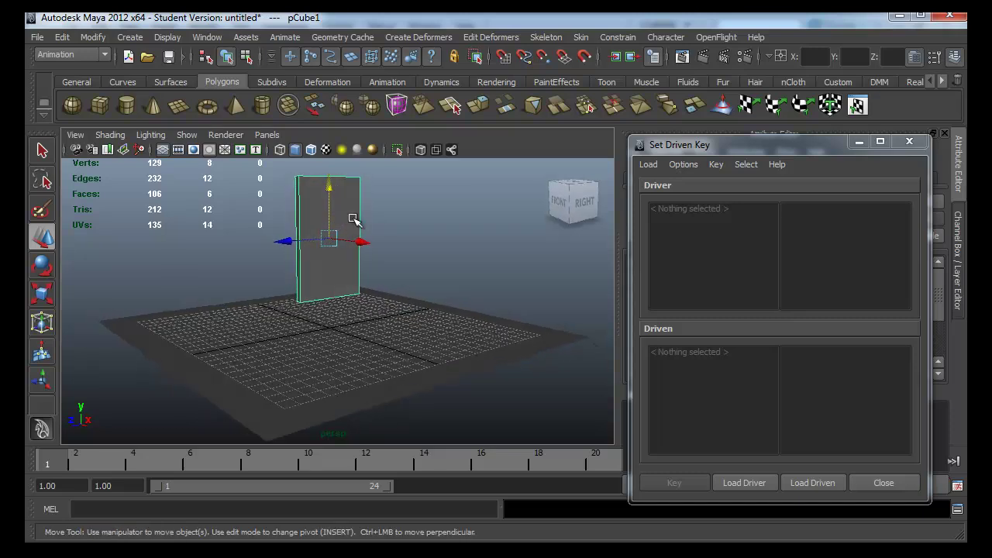
key(Insert)
key(Insert)
key(Insert)
middle_drag(299, 271, 301, 309)
key(Insert)
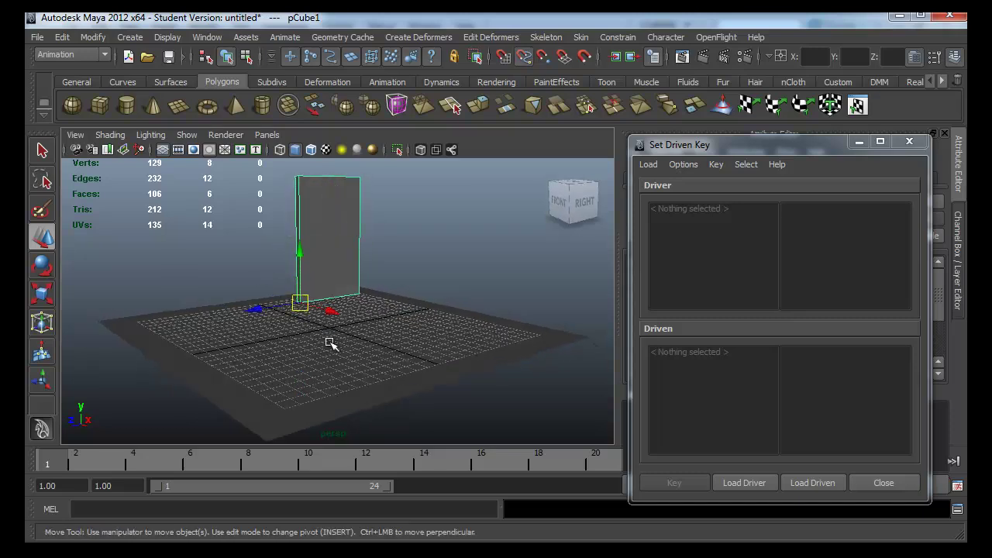
mouse_move(330, 343)
alt+mouse_down()
mouse_move(332, 356)
mouse_move(270, 349)
mouse_move(248, 358)
mouse_move(329, 328)
mouse_move(421, 345)
alt+mouse_up()
Duplicate the panel, move the copy's pivot to its outer corner, and place it beside the first
key(ctrl+d)
key(e)
key(Insert)
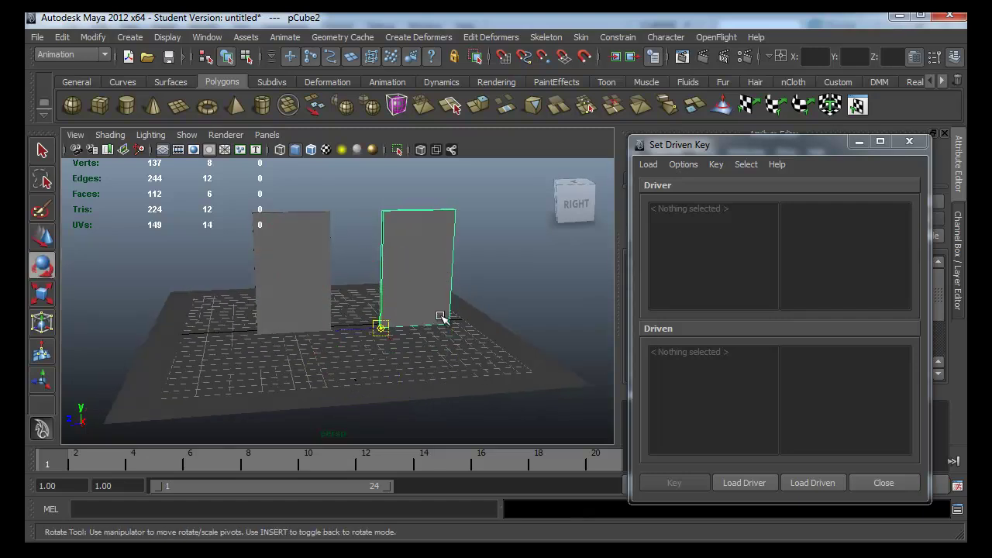
middle_drag(448, 314, 449, 337)
key(Insert)
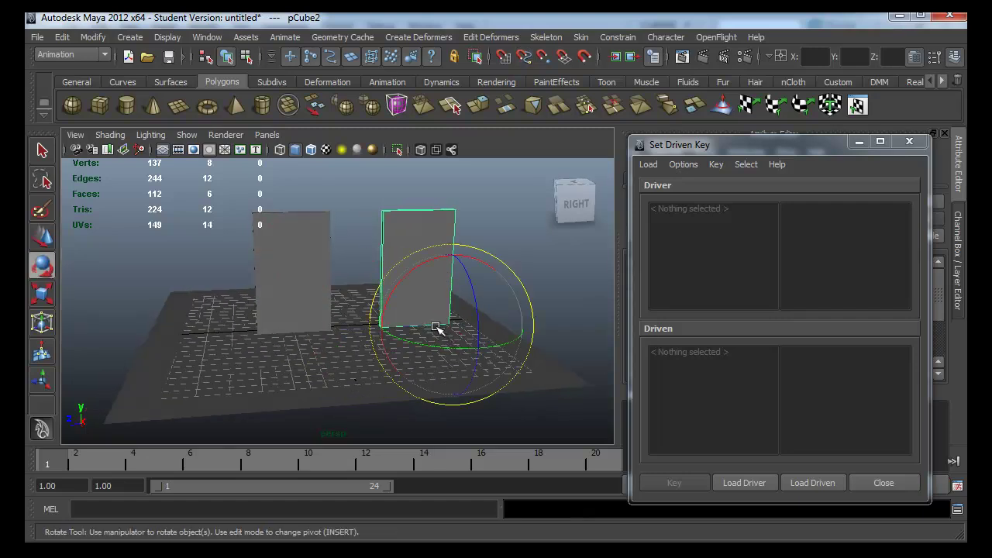
key(w)
drag(432, 332, 395, 327)
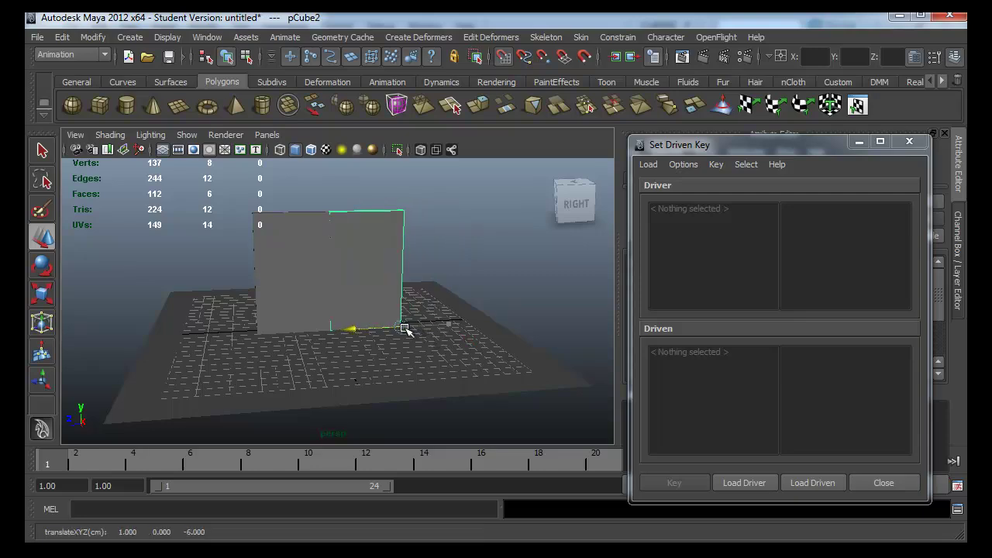
Select both panels, test-swing them open about the hinge, then undo the rotation
mouse_move(341, 186)
alt+mouse_down()
mouse_move(395, 243)
mouse_move(454, 243)
alt+mouse_up()
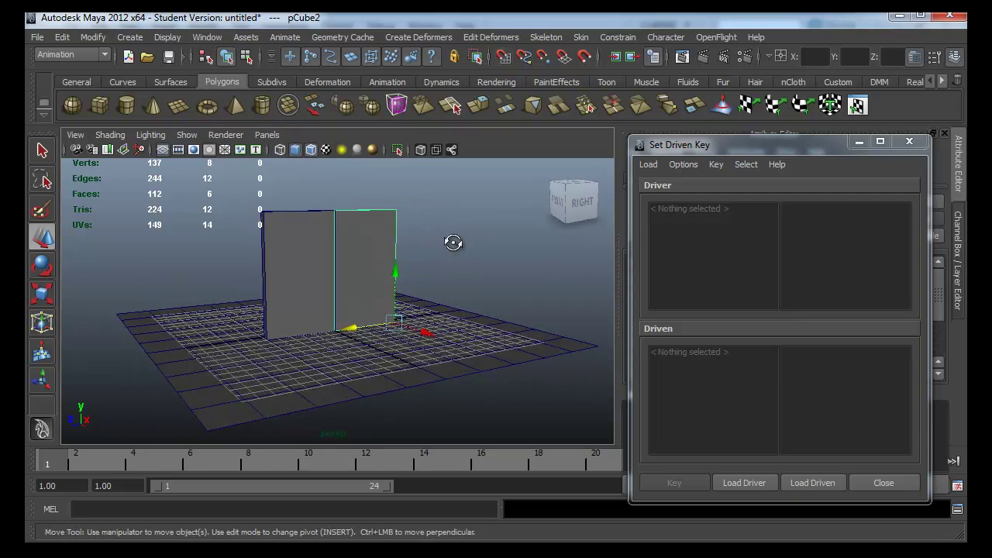
alt+middle_drag(432, 251, 447, 280)
drag(380, 266, 427, 273)
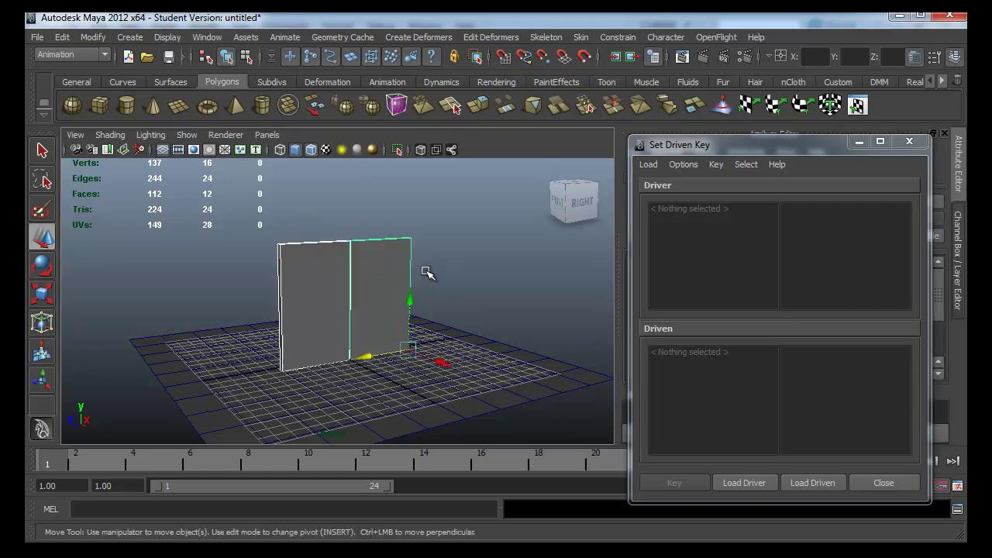
key(e)
mouse_move(404, 370)
mouse_down()
mouse_move(593, 361)
mouse_move(598, 410)
mouse_move(540, 389)
mouse_up()
key(ctrl+z)
key(ctrl+z)
key(ctrl+z)
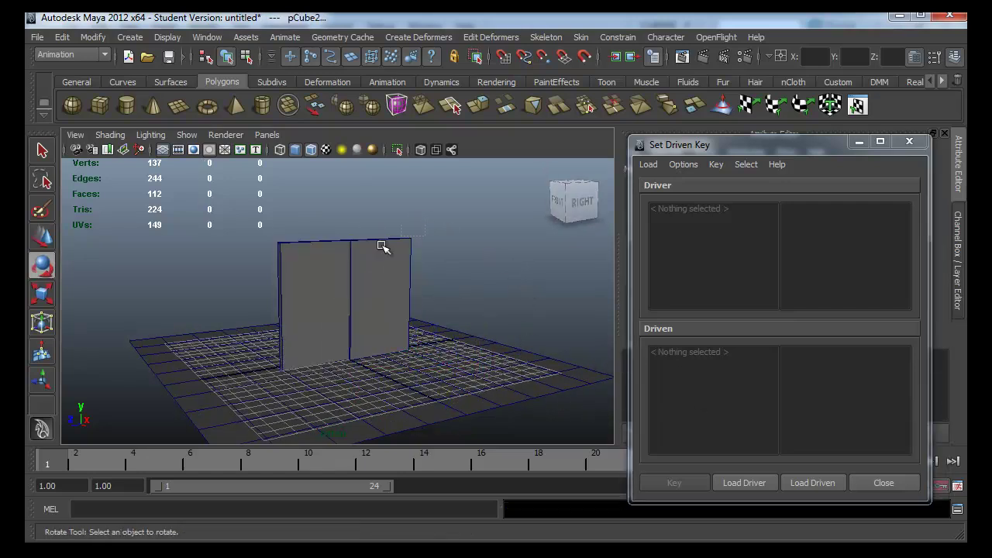
key(shift+z)
Reset the door's transformations and swing the right door open about 80 degrees as a test
click(91, 37)
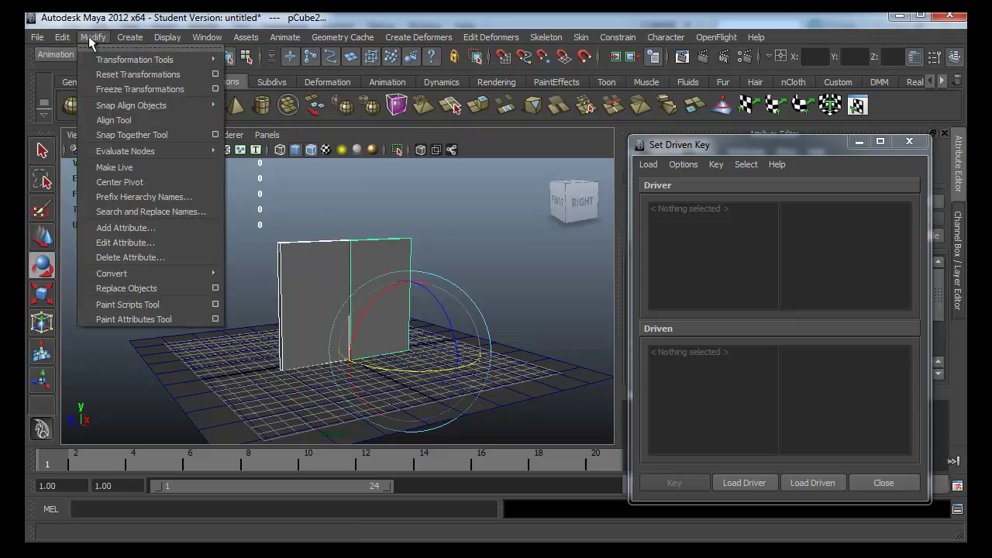
click(116, 74)
click(408, 273)
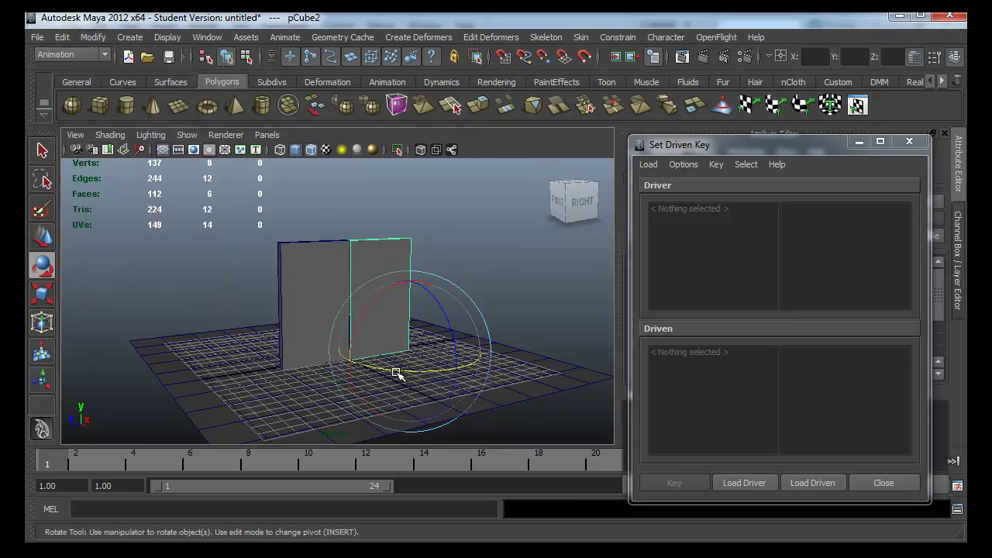
mouse_move(398, 372)
mouse_down()
mouse_move(498, 401)
mouse_move(345, 301)
mouse_up()
Undo the right door's test rotation so both doors are closed, and show the Curves shelf
click(315, 273)
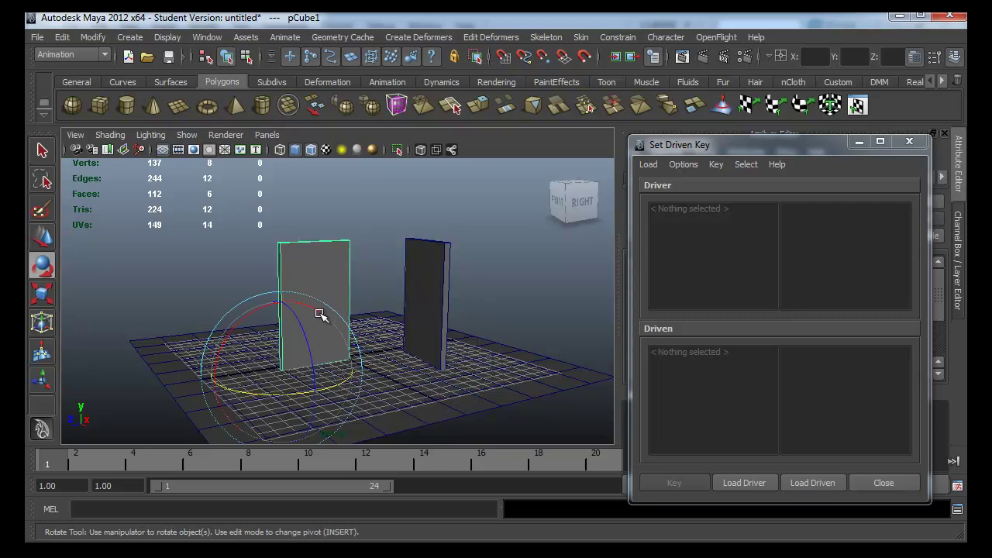
click(377, 214)
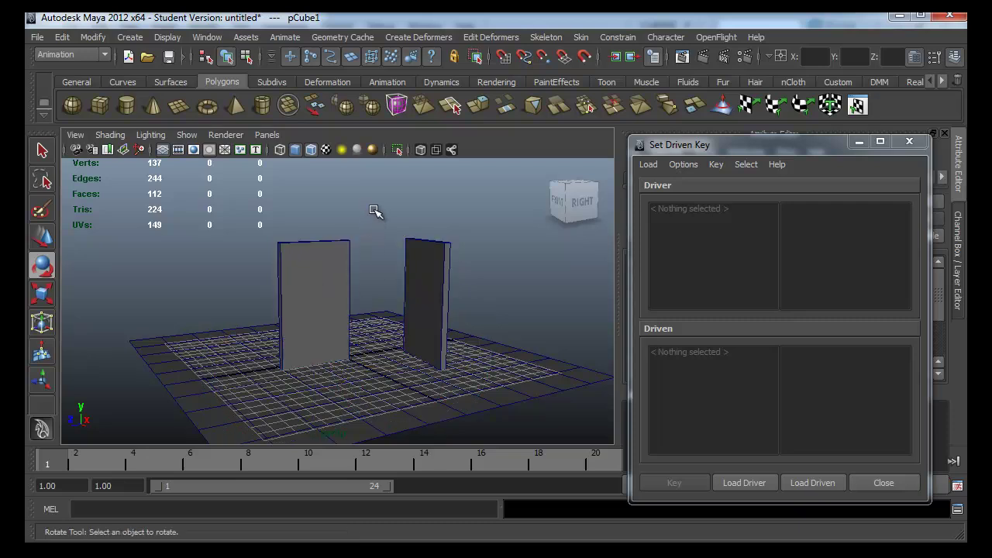
key(ctrl+z)
key(ctrl+z)
key(ctrl+z)
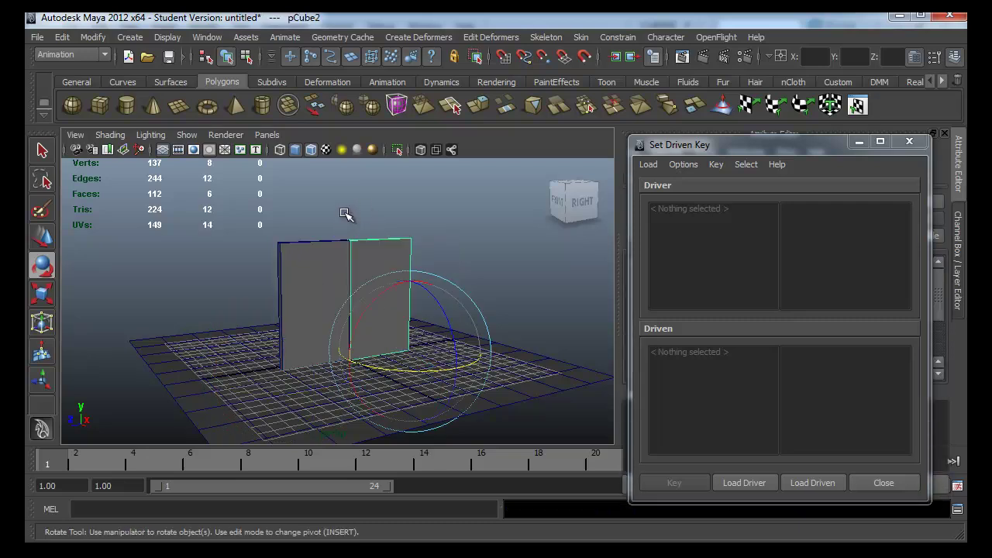
key(ctrl+z)
key(ctrl+z)
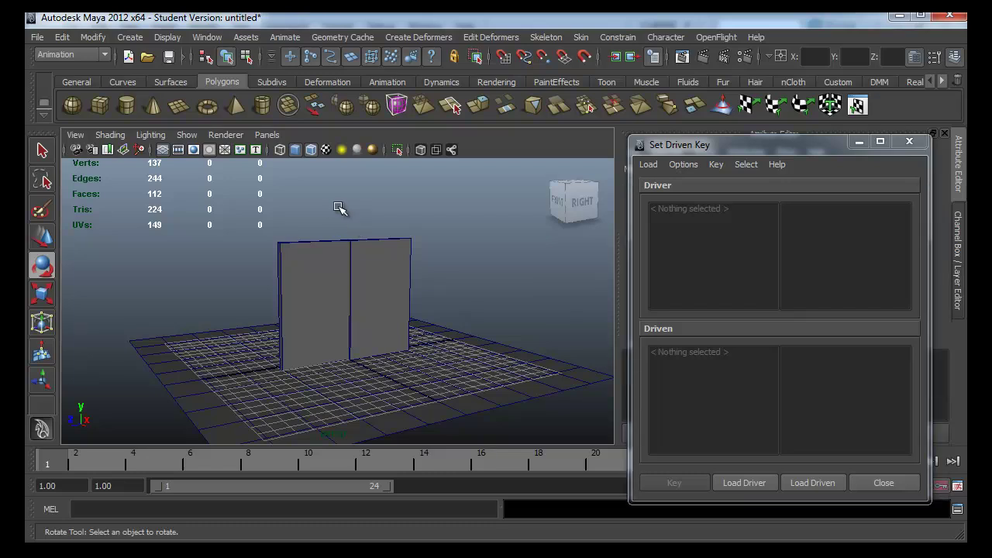
alt+drag(338, 207, 339, 217)
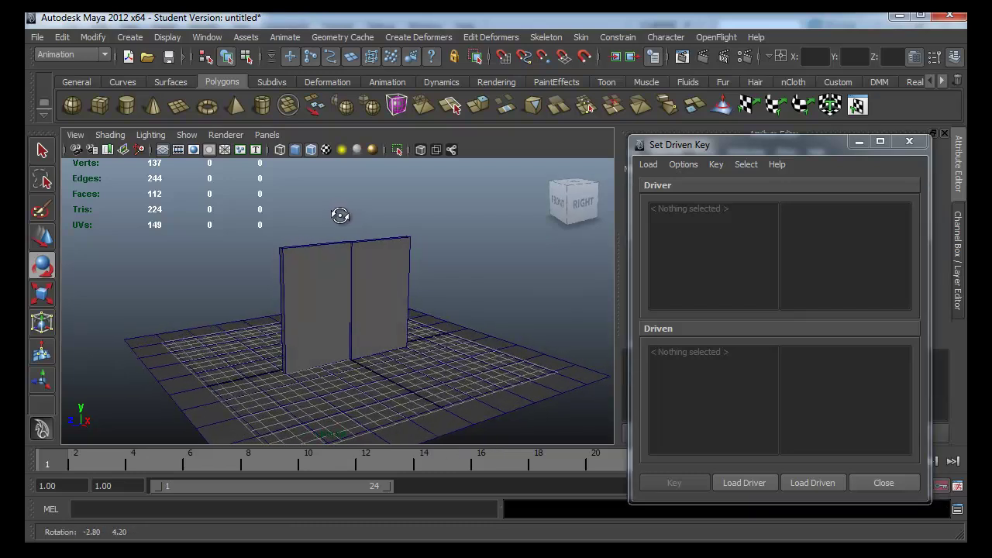
click(120, 81)
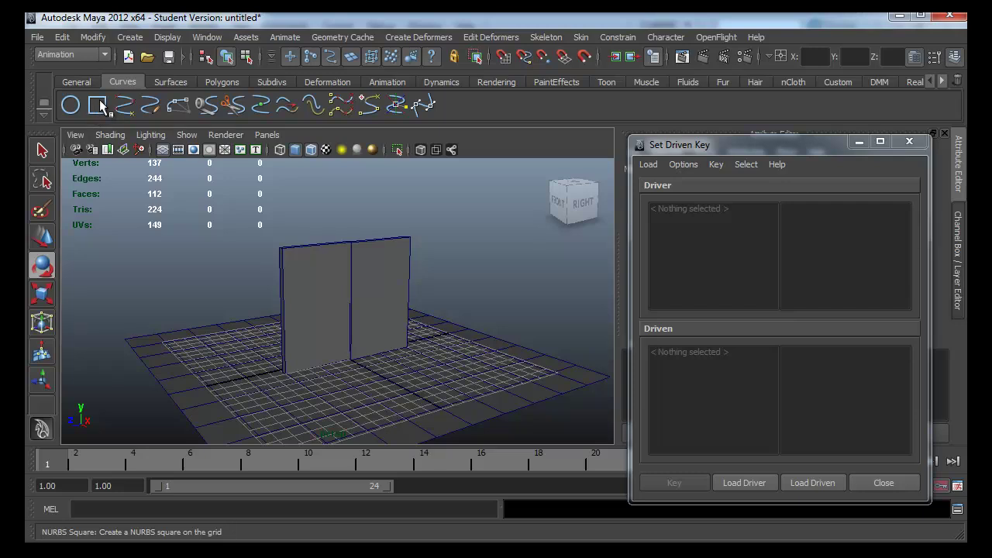
Create a NURBS circle and lift it above the doors
click(70, 105)
key(w)
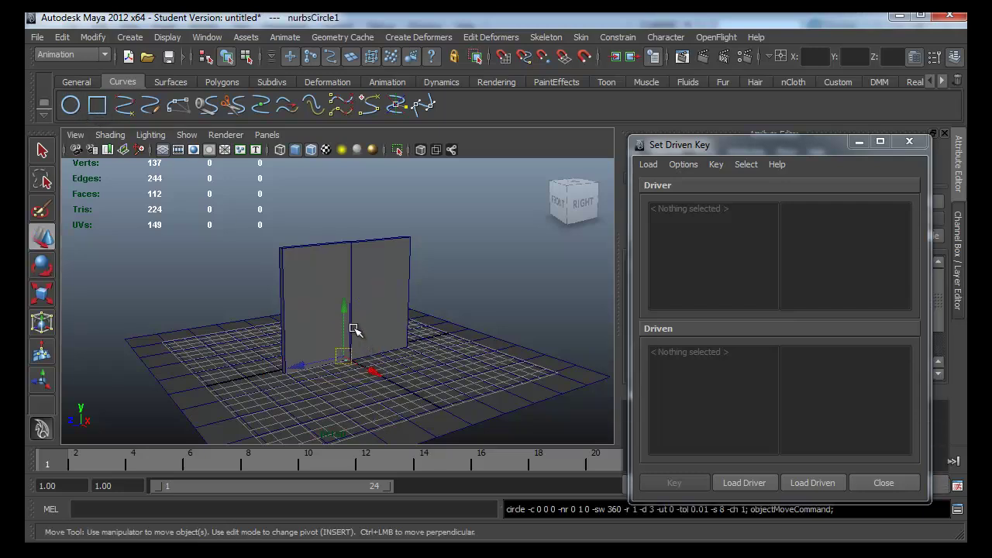
drag(346, 318, 358, 219)
mouse_move(361, 177)
alt+mouse_down()
mouse_move(361, 206)
mouse_move(376, 219)
mouse_move(405, 313)
mouse_move(439, 303)
alt+mouse_up()
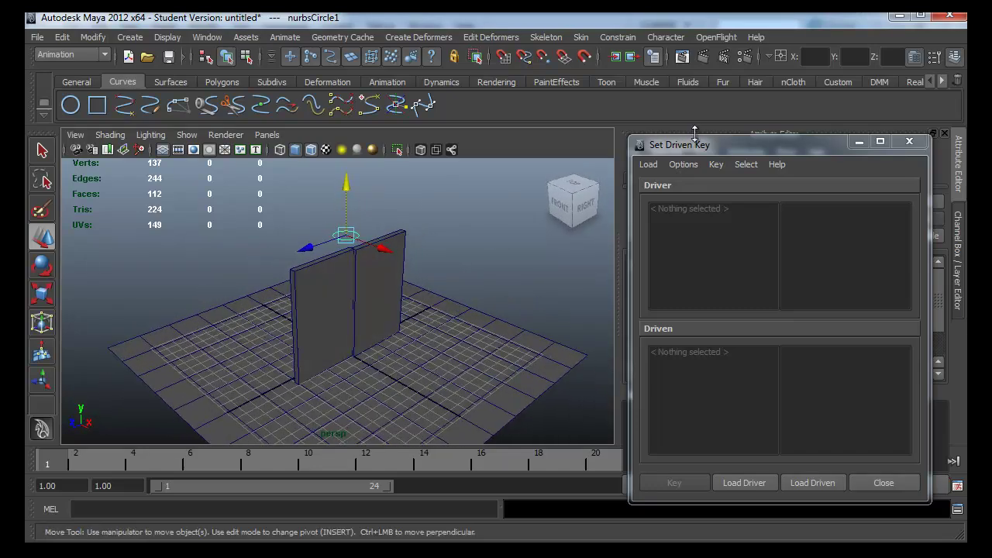
Freeze nurbsCircle1's transformations so its translate values read zero
drag(717, 150, 710, 379)
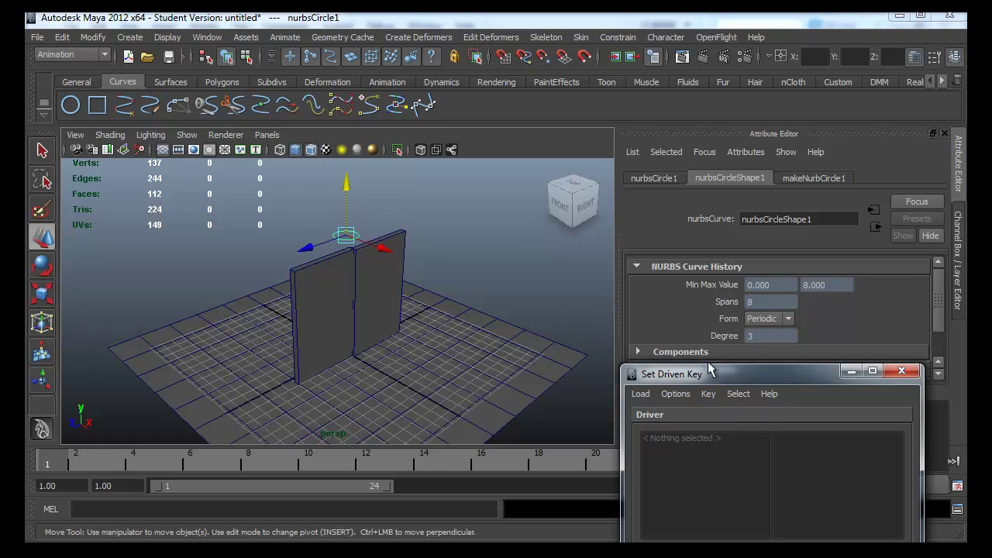
click(512, 254)
click(346, 233)
key(ctrl+a)
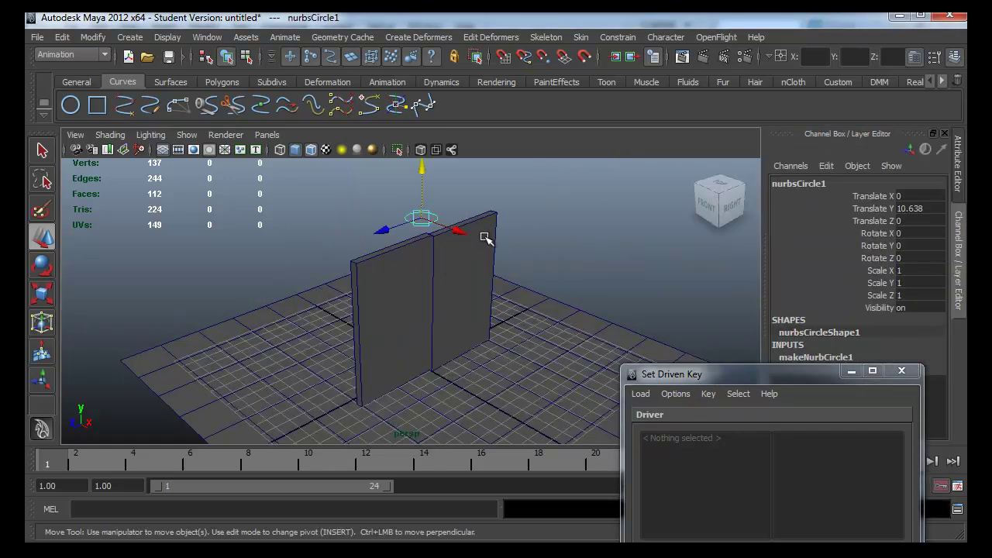
click(72, 39)
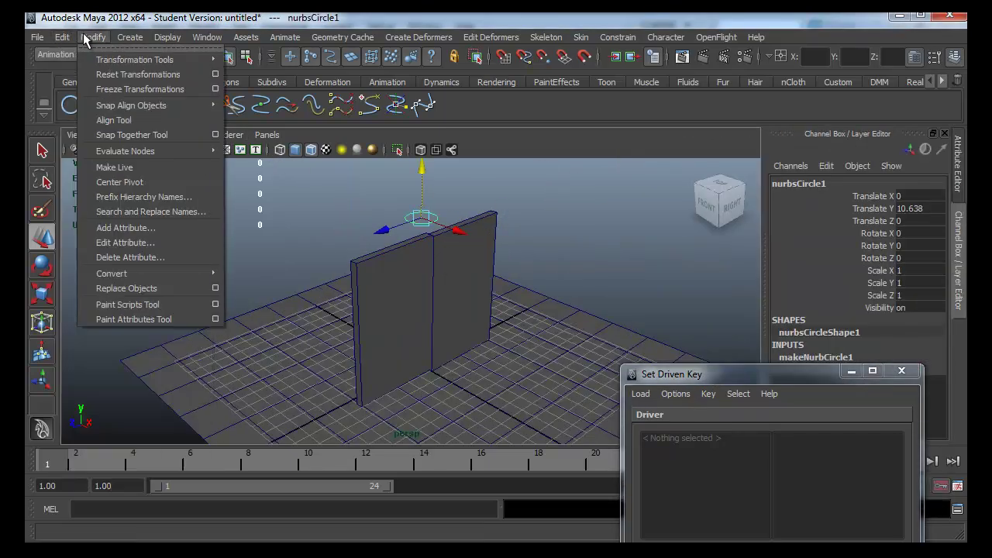
click(104, 91)
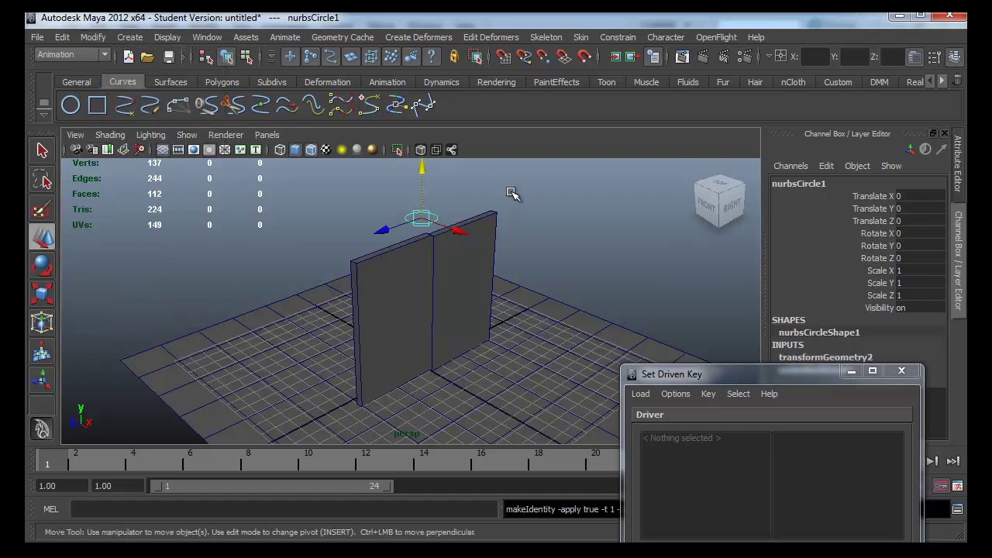
alt+drag(542, 199, 540, 236)
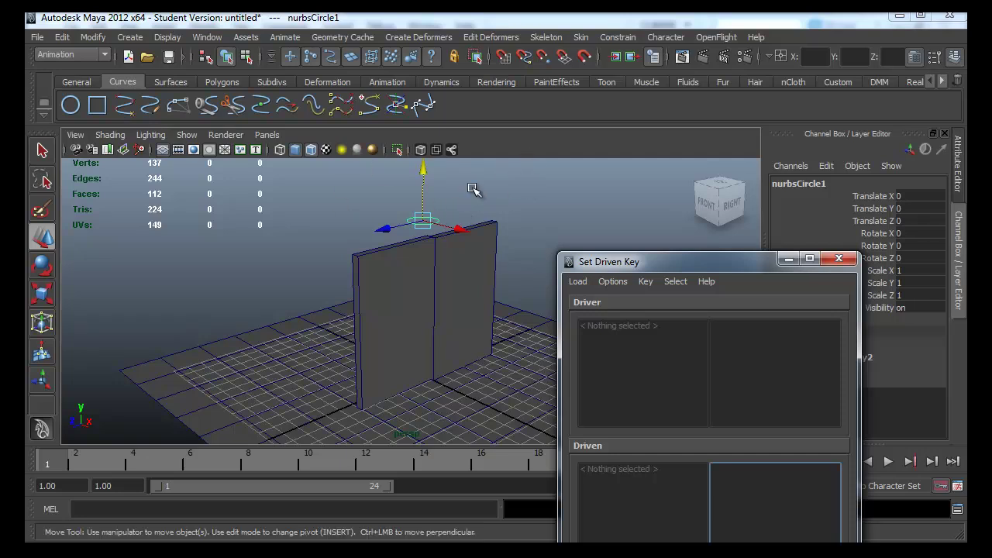
Load nurbsCircle1 as the driver and both door planes as driven objects
drag(722, 262, 733, 138)
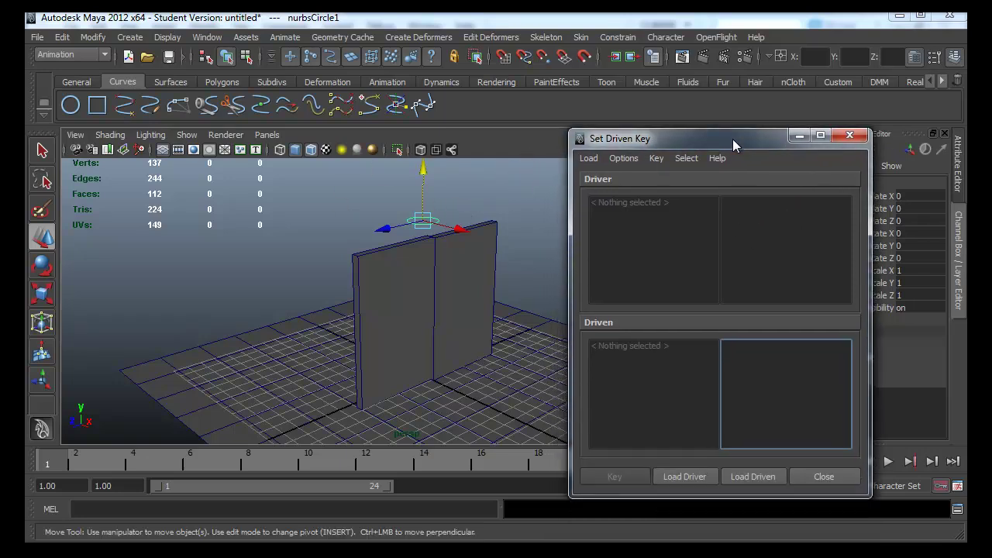
click(679, 476)
click(479, 262)
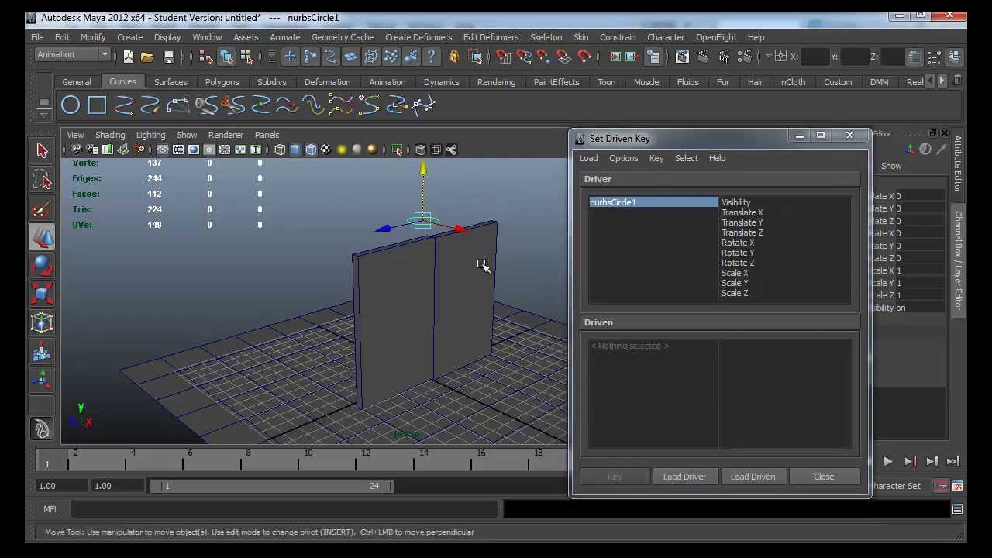
shift+click(417, 285)
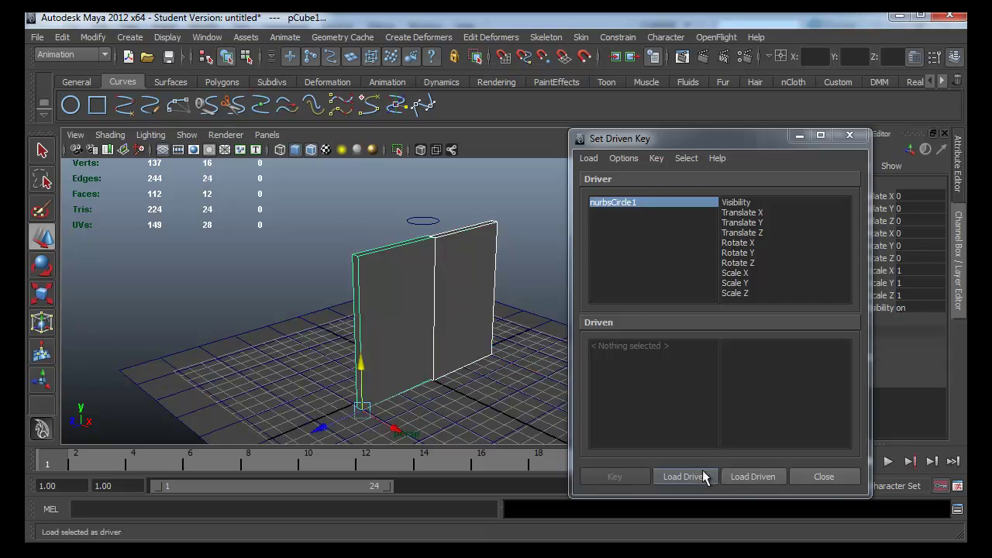
click(772, 476)
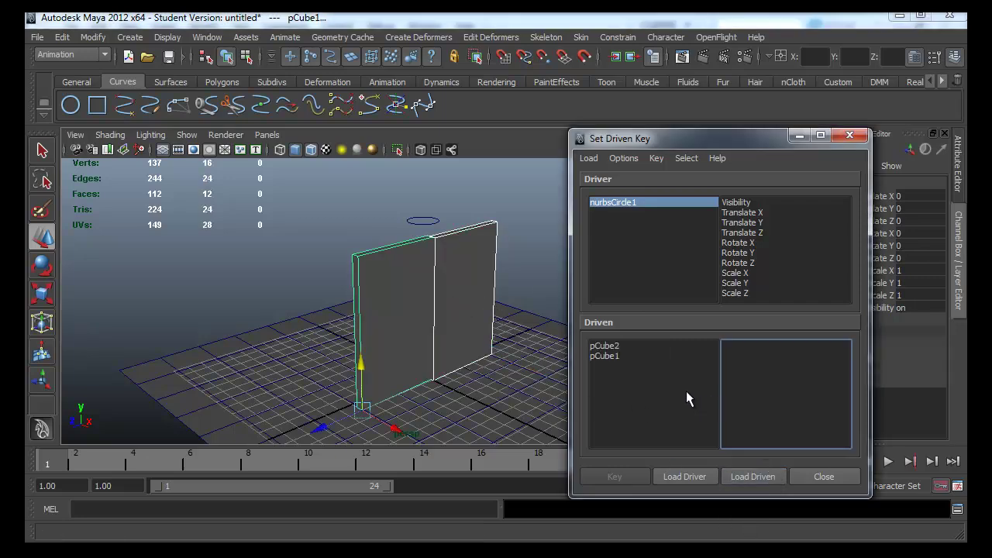
Highlight both pCube2 and pCube1 in the Driven list
click(608, 356)
shift+click(607, 346)
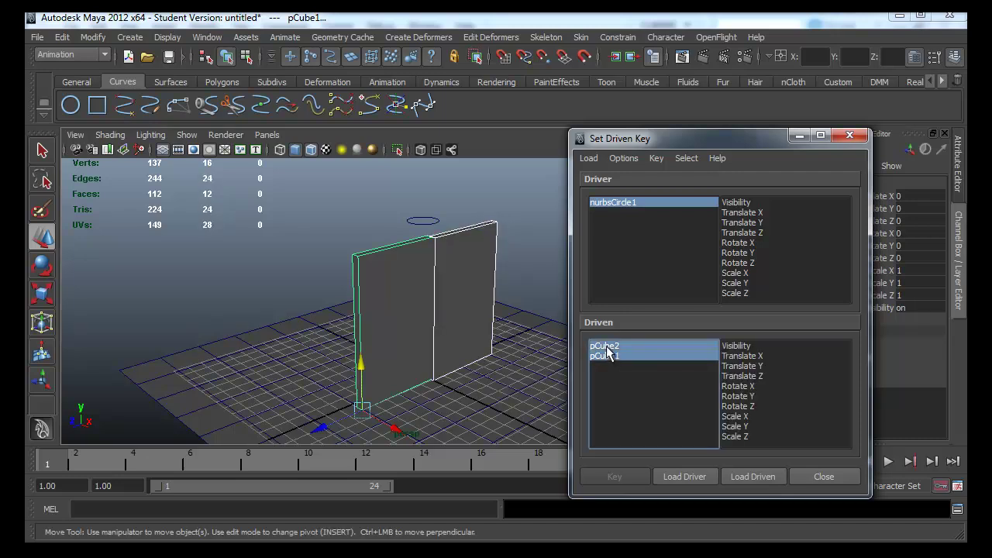
click(615, 364)
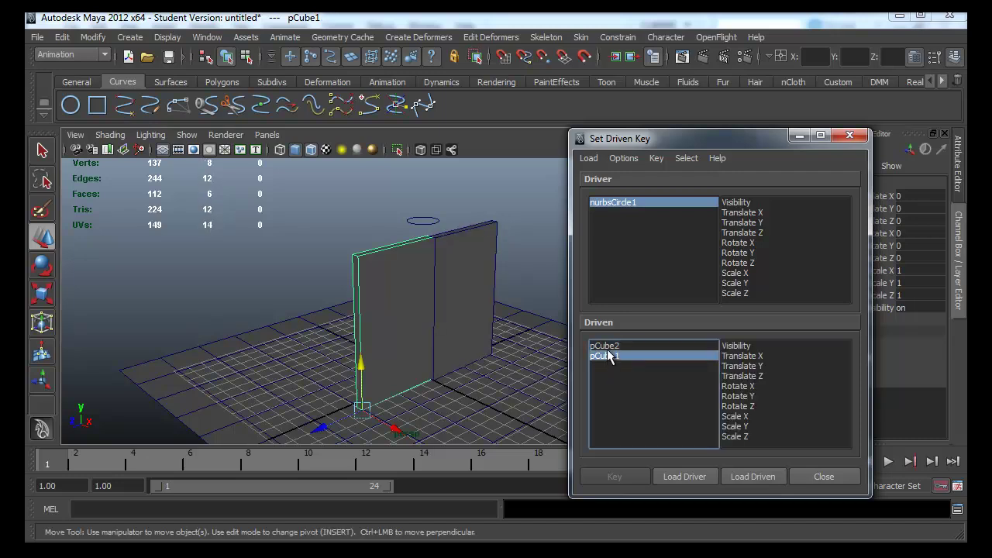
click(605, 345)
shift+click(603, 356)
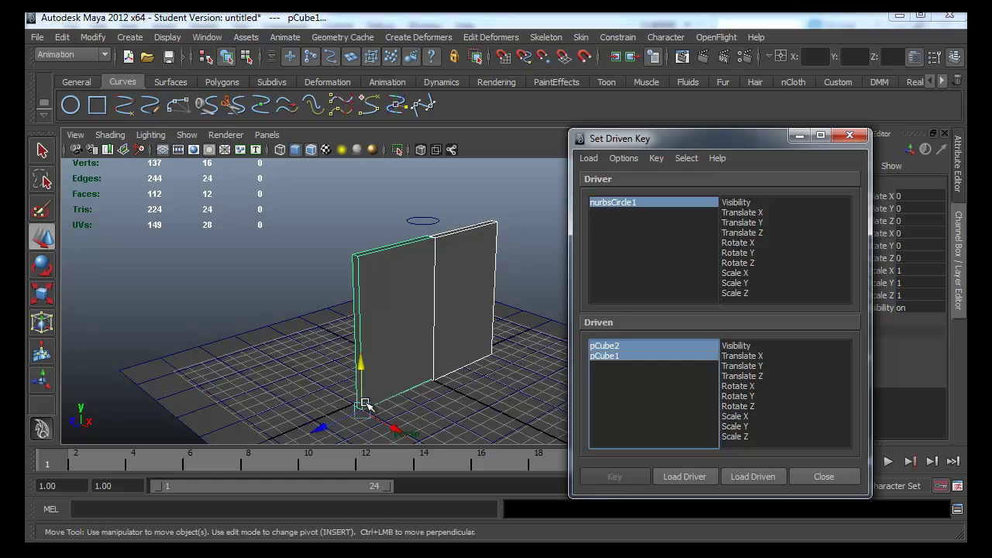
Test-rotate pCube1 and undo it, then choose Rotate Y as the driven attribute
click(401, 314)
key(e)
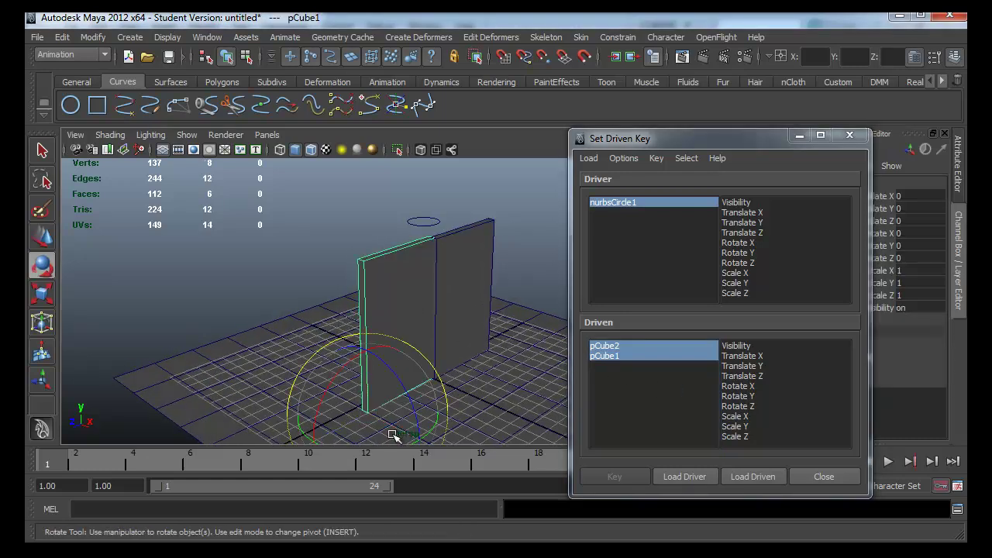
alt+middle_drag(395, 434, 389, 416)
mouse_move(422, 406)
mouse_down()
mouse_move(443, 415)
mouse_move(392, 414)
mouse_up()
key(ctrl+z)
click(474, 267)
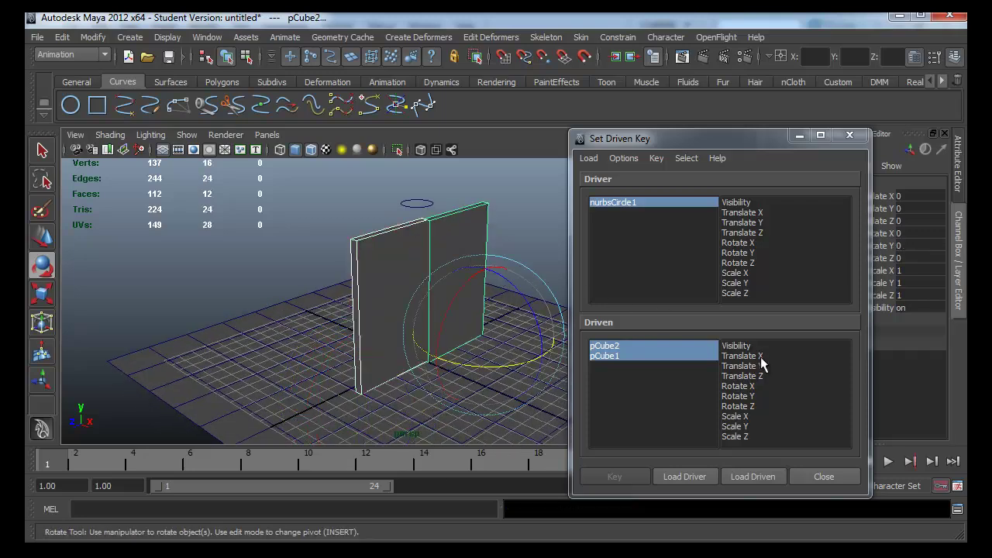
click(736, 396)
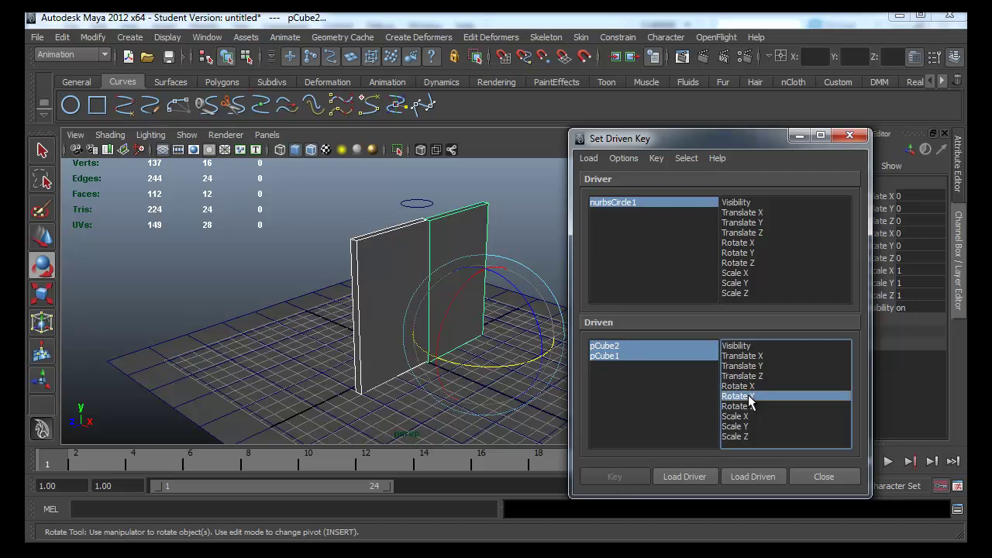
Choose nurbsCircle1's Translate X as driver and key the doors' closed position at 0
mouse_move(767, 140)
mouse_down()
mouse_move(629, 203)
mouse_move(194, 172)
mouse_up()
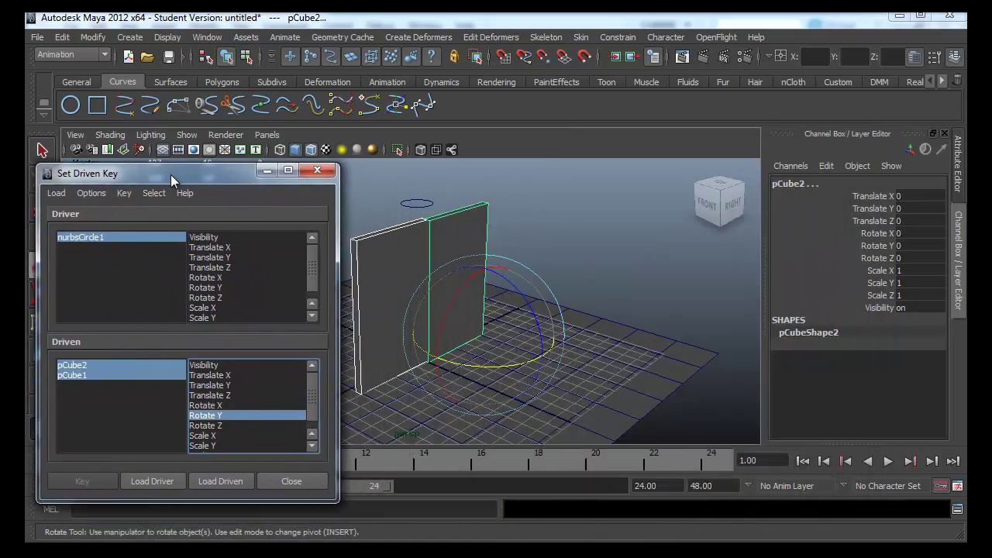
mouse_move(429, 243)
alt+middle_down()
mouse_move(538, 248)
mouse_move(470, 206)
alt+middle_up()
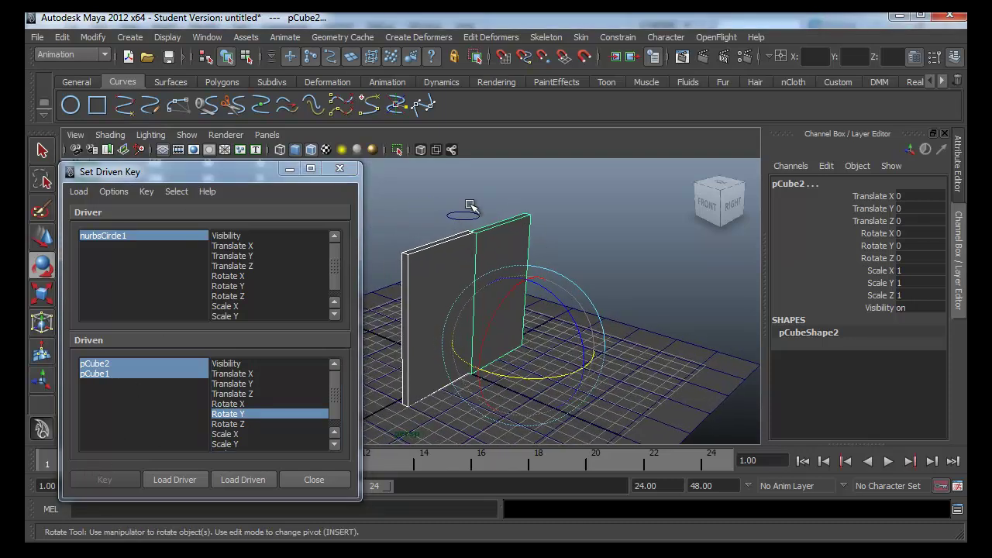
click(463, 215)
click(463, 215)
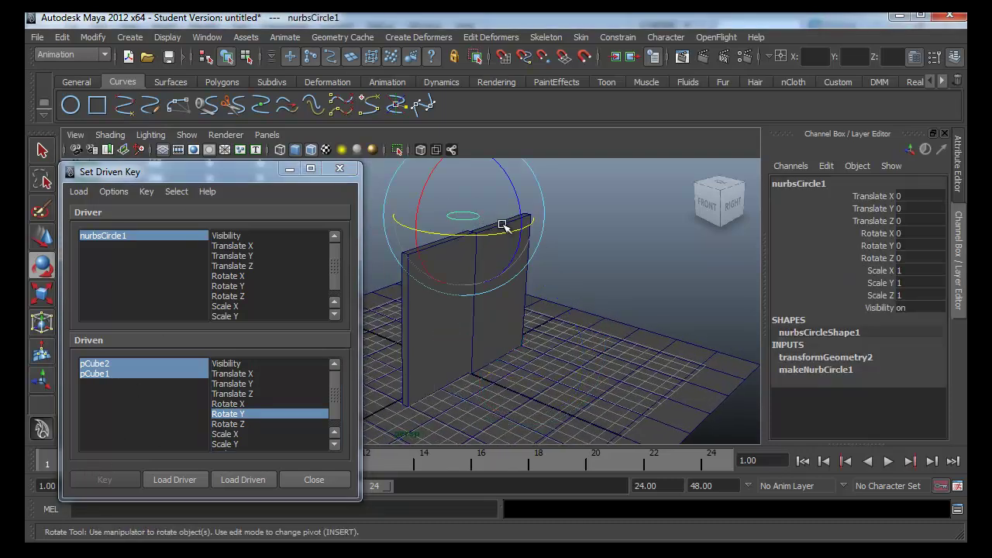
key(w)
mouse_move(556, 257)
middle_down()
mouse_move(592, 266)
mouse_move(518, 233)
middle_up()
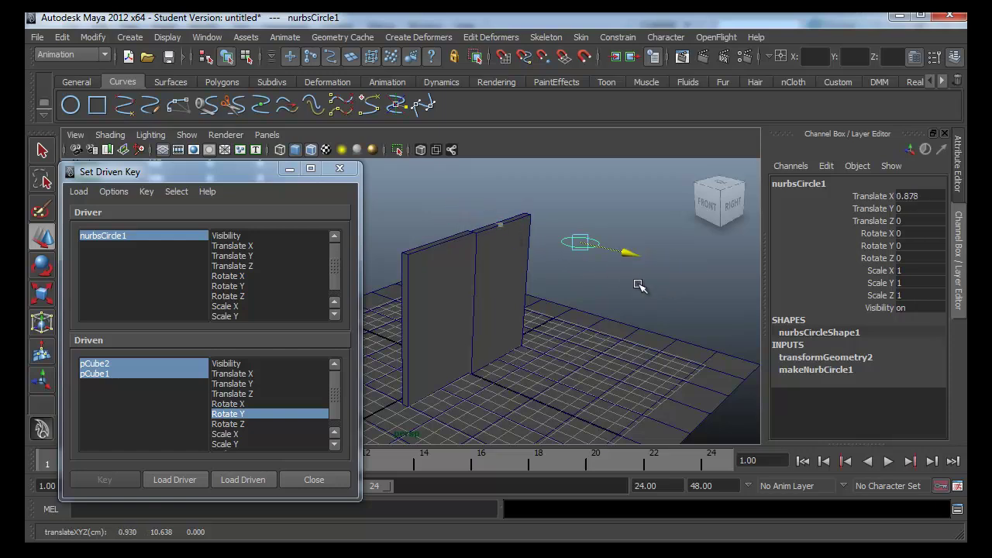
key(ctrl+z)
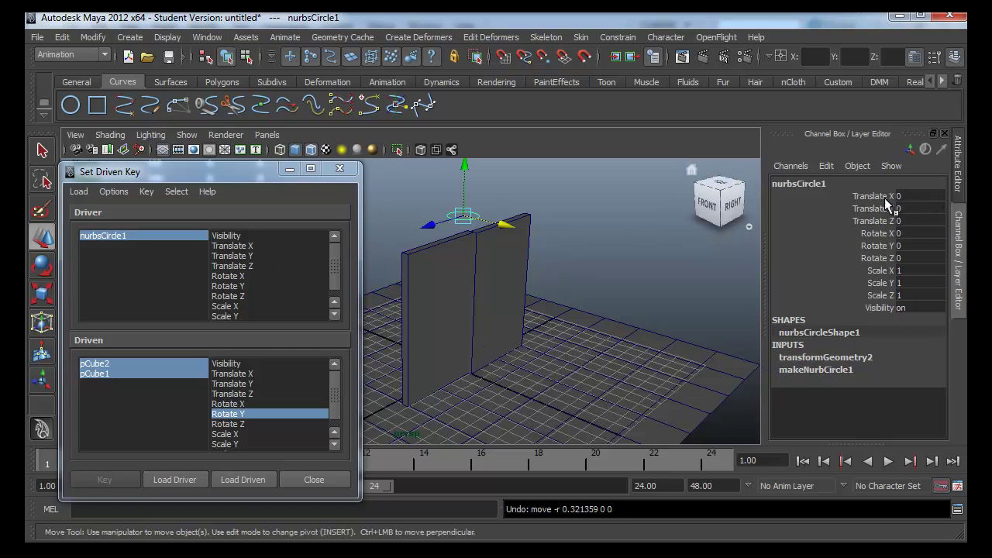
click(229, 246)
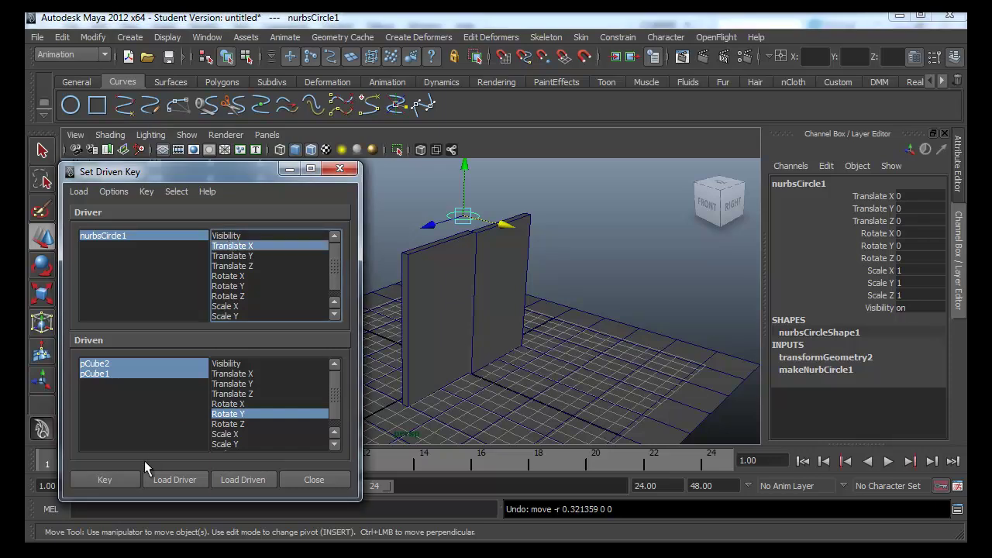
click(120, 480)
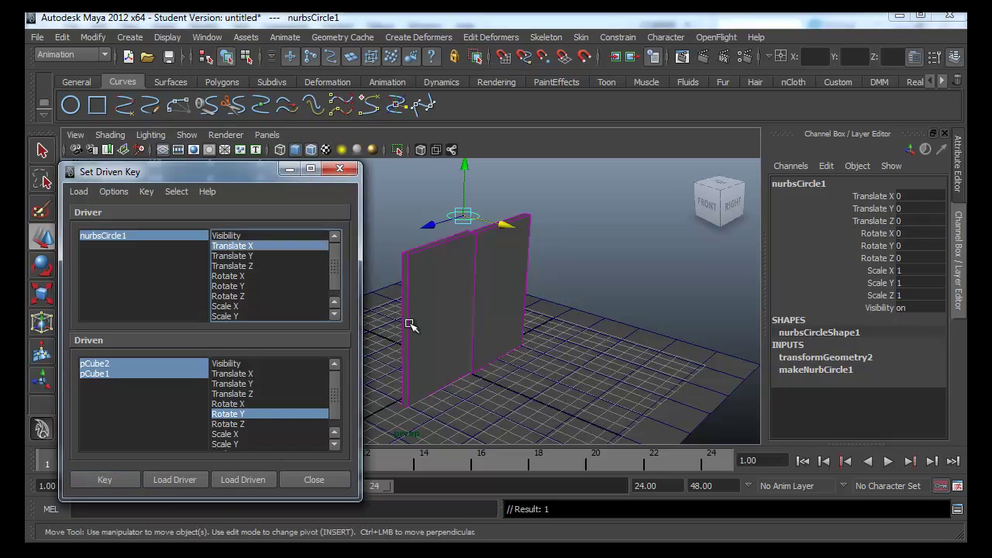
Set nurbsCircle1's Translate X to 10
click(470, 223)
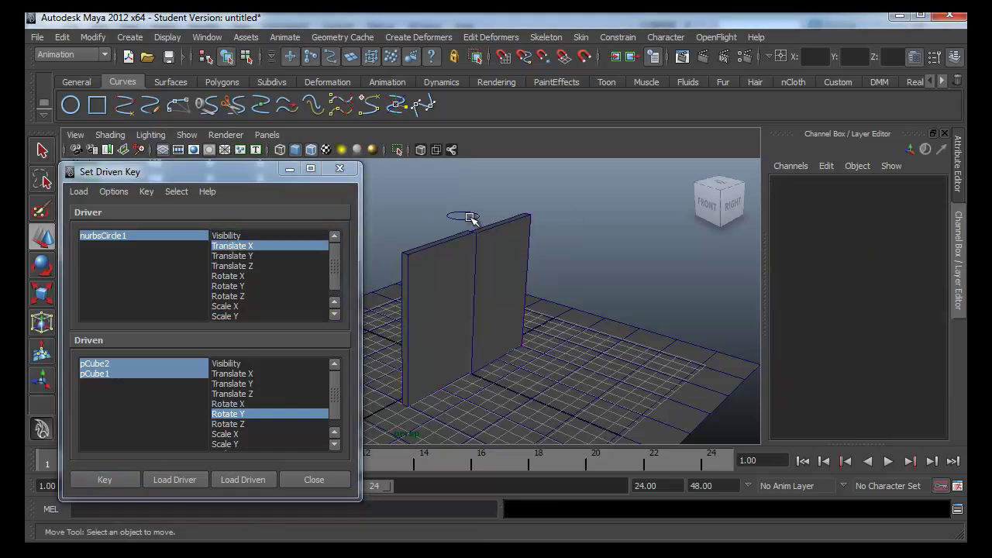
click(470, 218)
drag(510, 227, 583, 244)
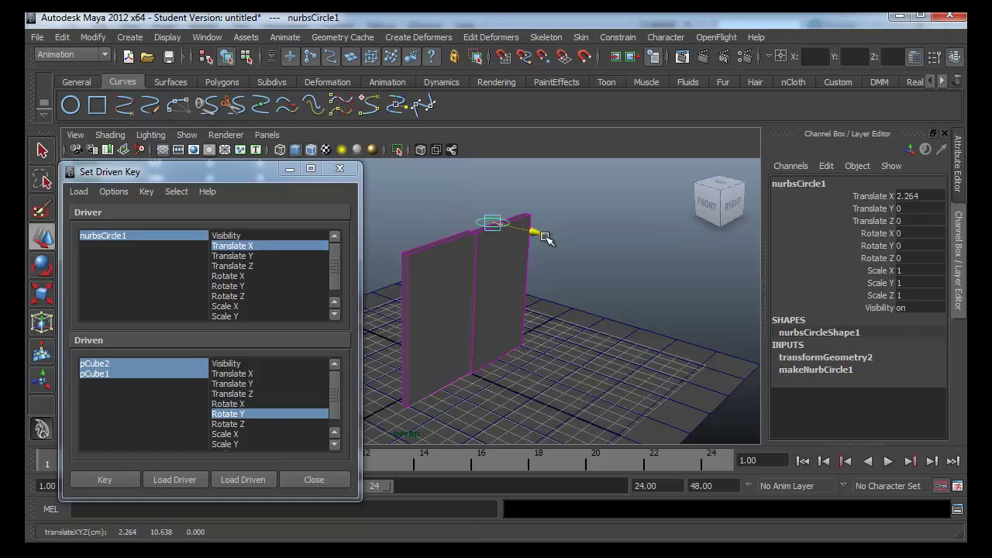
click(914, 195)
text(10)
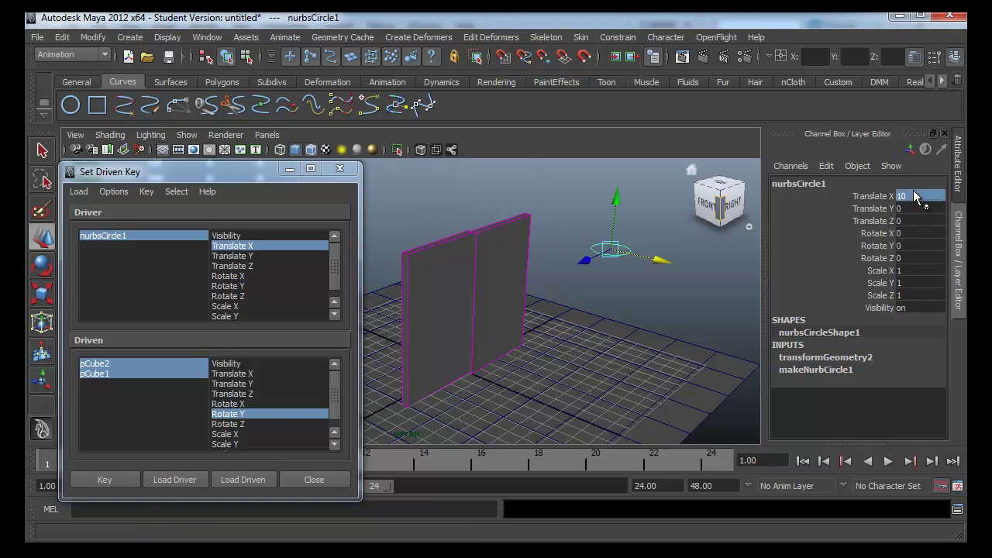
key(Return)
alt+drag(660, 271, 678, 274)
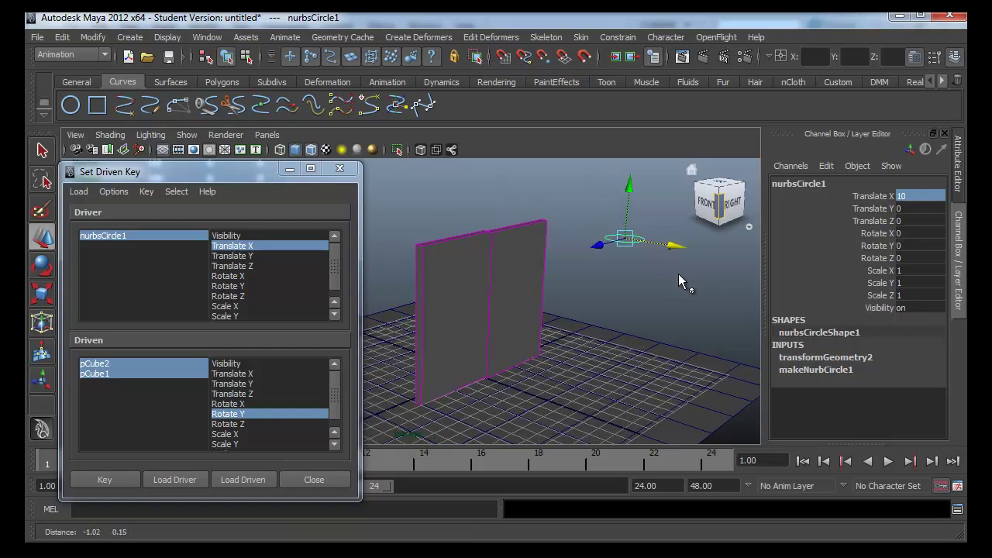
click(678, 273)
drag(610, 209, 662, 271)
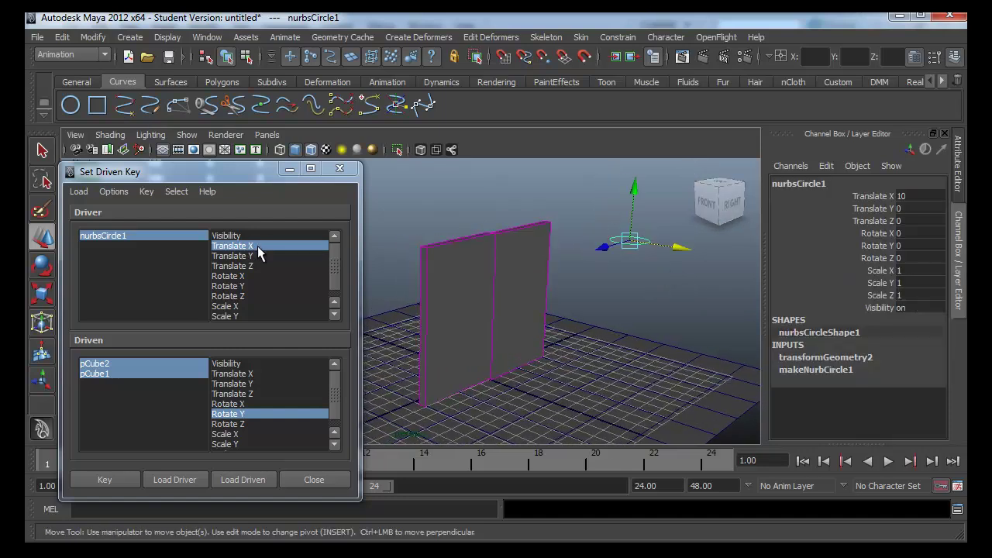
Swing pCube2 open to about 80 and pCube1 the opposite way to -107.45 in Rotate Y
click(524, 295)
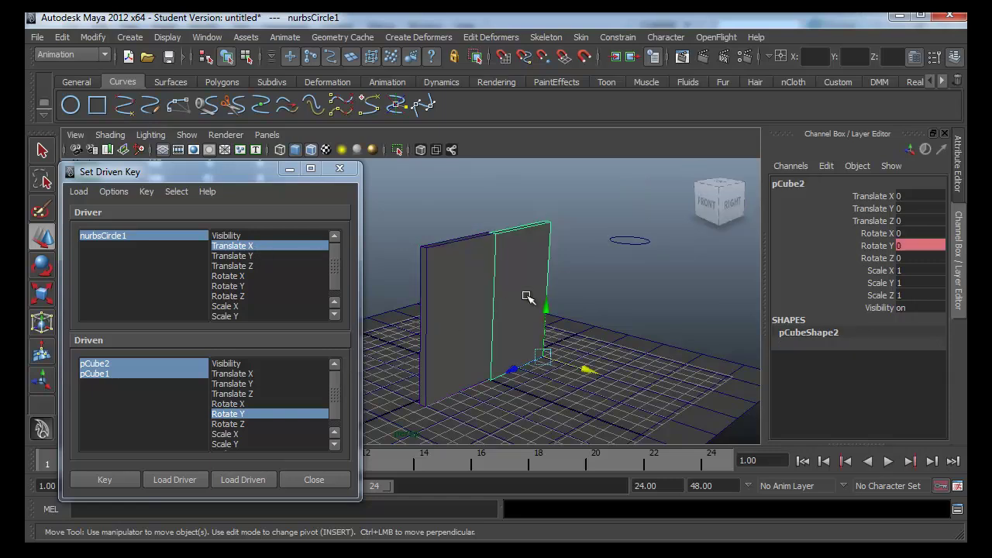
key(e)
drag(545, 383, 625, 372)
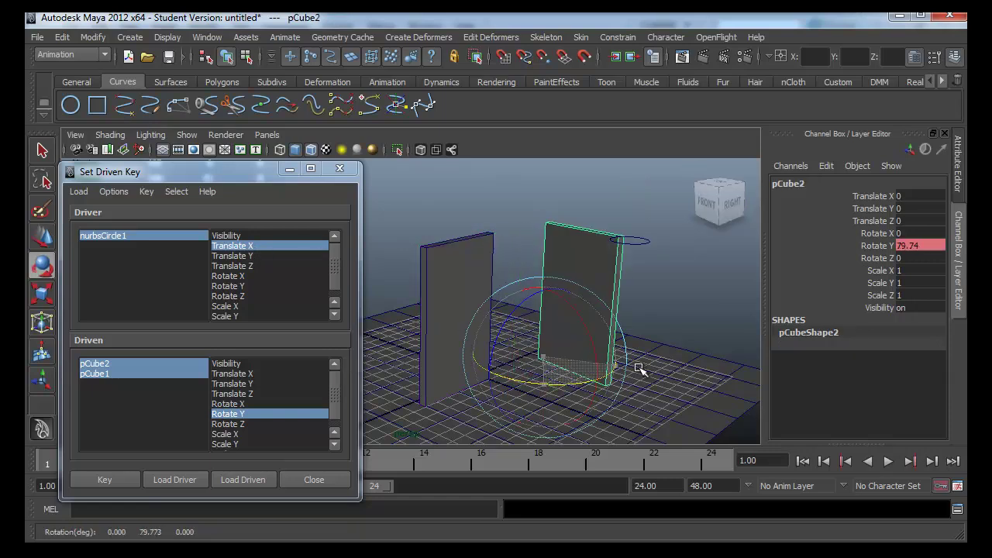
click(454, 311)
drag(456, 438, 323, 442)
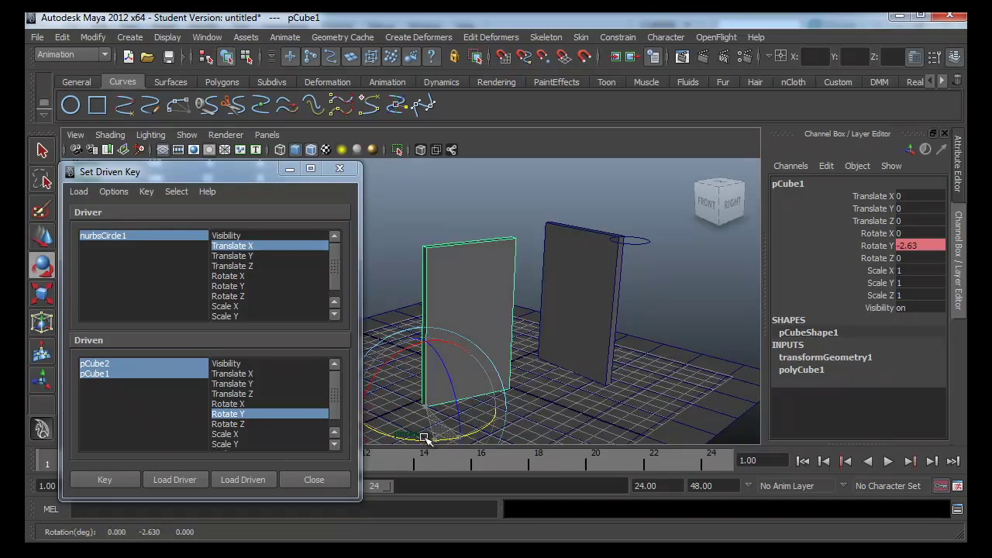
mouse_move(616, 363)
alt+mouse_down()
mouse_move(549, 394)
mouse_move(573, 377)
mouse_move(549, 381)
mouse_move(566, 398)
mouse_move(592, 396)
alt+mouse_up()
click(550, 381)
click(462, 372)
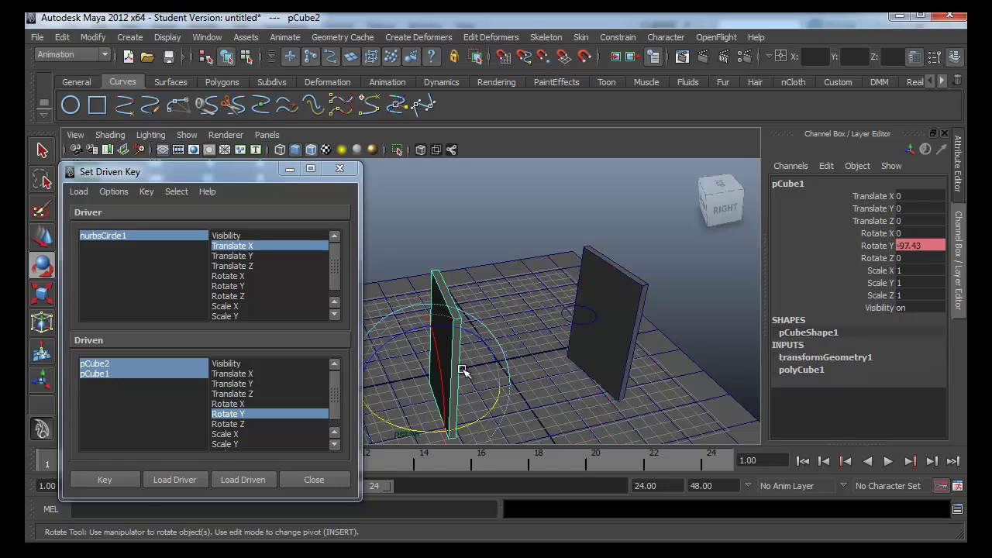
drag(480, 419, 471, 426)
mouse_move(566, 431)
alt+mouse_down()
mouse_move(640, 329)
mouse_move(620, 341)
alt+mouse_up()
Key the open door rotations, then test by moving the circle and undo the moves
click(126, 483)
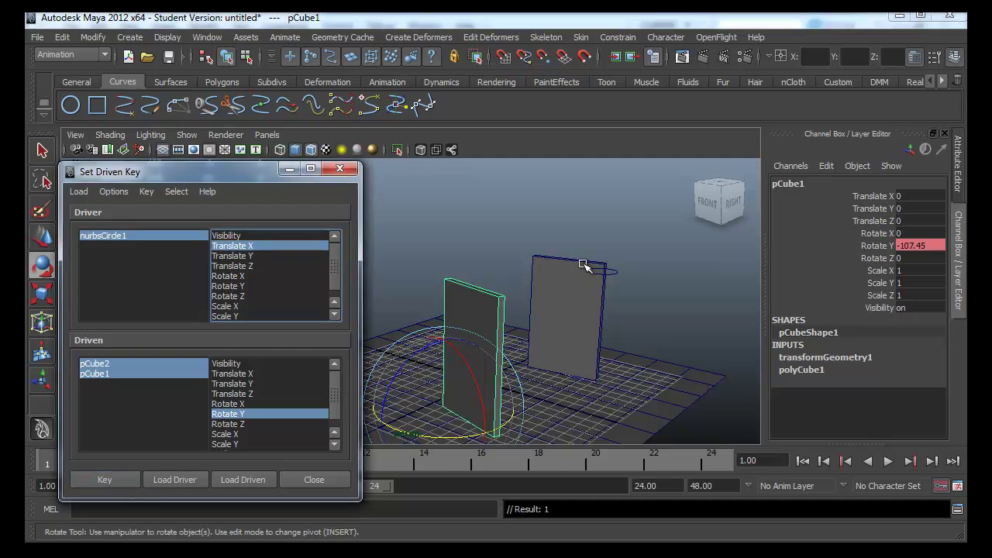
mouse_move(587, 266)
alt+mouse_down()
mouse_move(628, 271)
mouse_move(651, 288)
mouse_move(528, 264)
mouse_move(682, 295)
mouse_move(511, 271)
alt+mouse_up()
click(643, 283)
click(642, 284)
key(w)
key(ctrl+z)
key(ctrl+z)
key(ctrl+z)
key(ctrl+z)
key(ctrl+z)
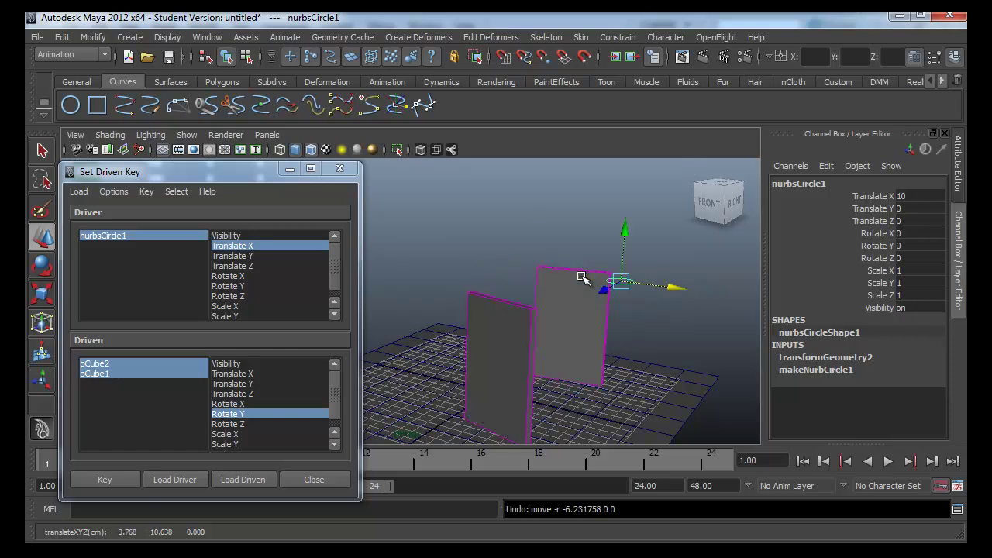
key(ctrl+z)
Set nurbsCircle1's Translate X to 0 to close the doors, then open its Attribute Editor
click(630, 281)
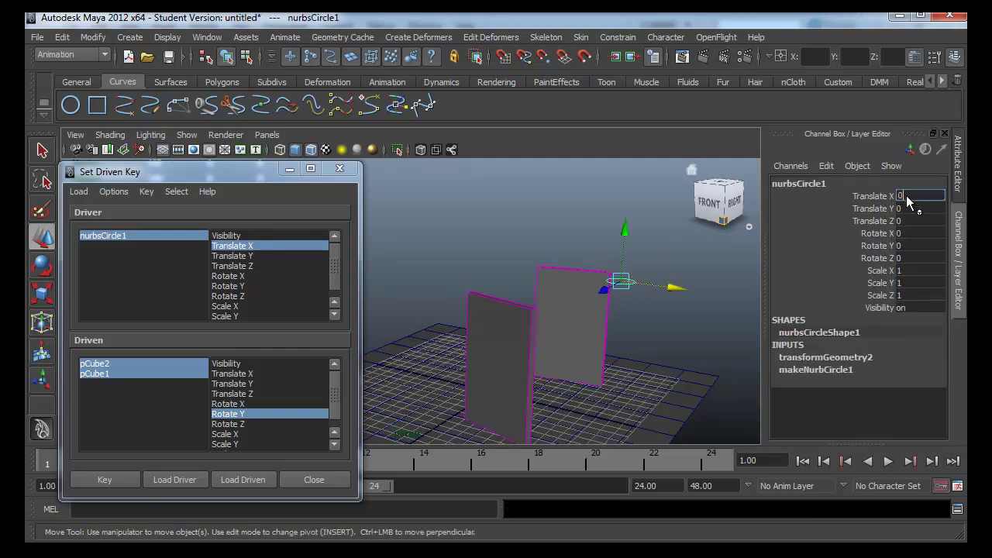
text(0)
key(Return)
right_click(820, 198)
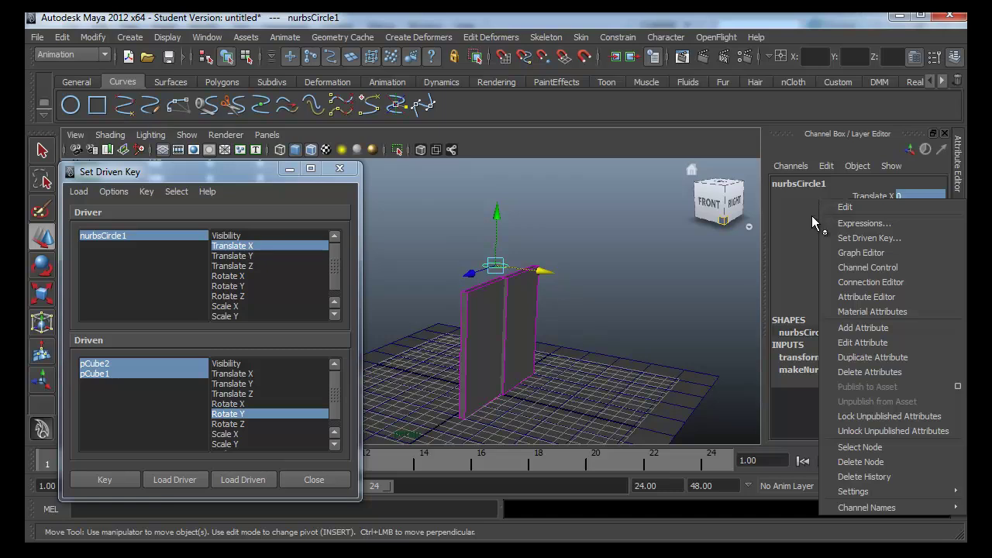
click(805, 217)
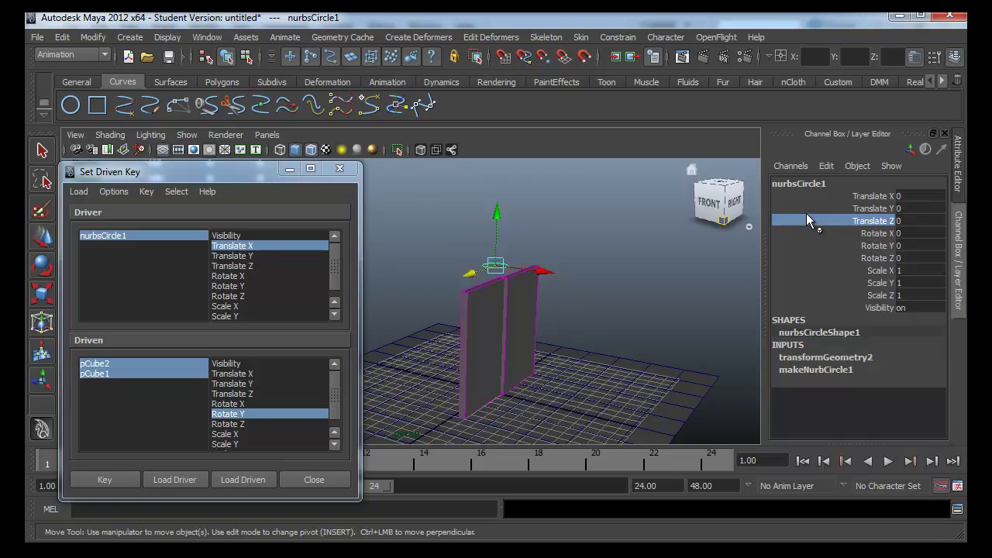
click(817, 207)
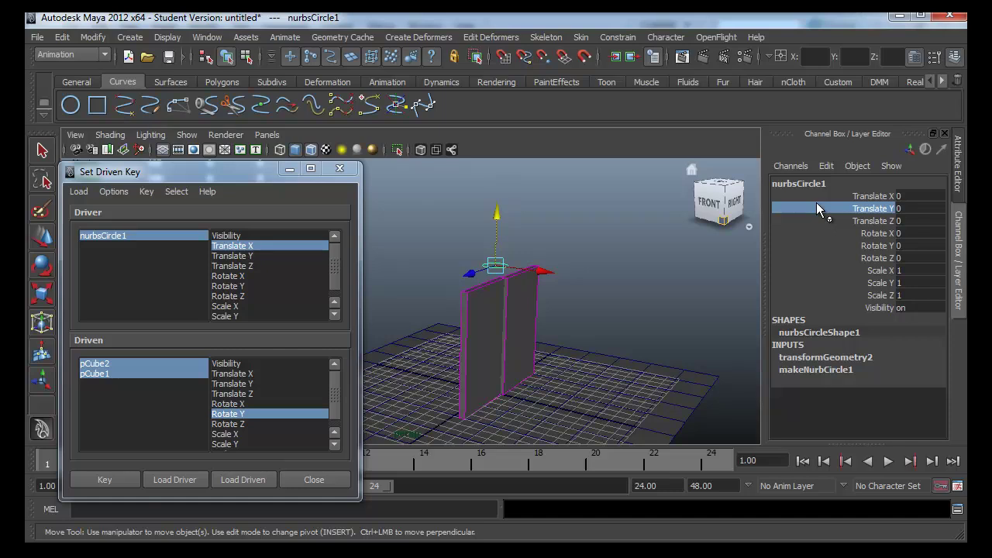
key(ctrl+a)
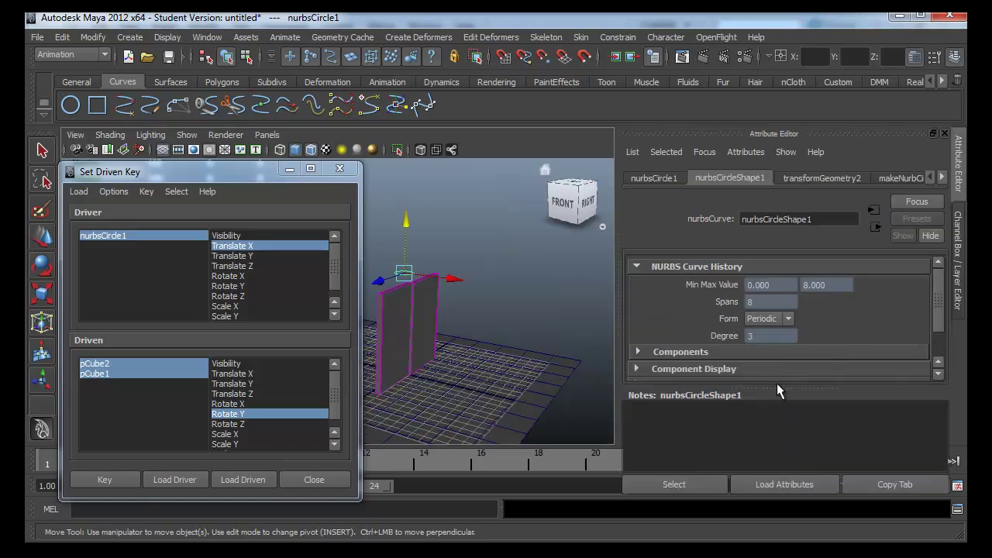
Expand the Limit Information > Translate section on the nurbsCircle1 tab
drag(777, 387, 761, 463)
click(668, 177)
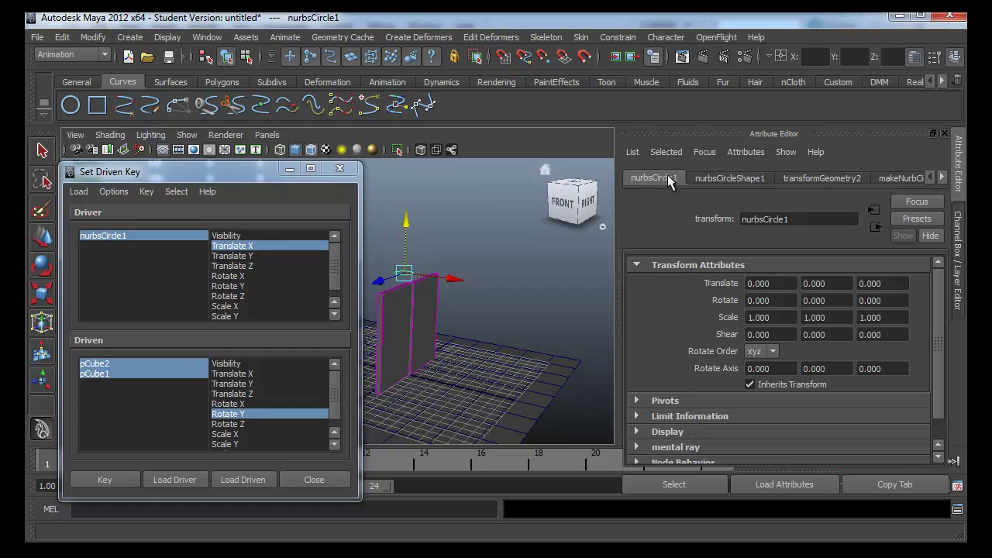
click(671, 418)
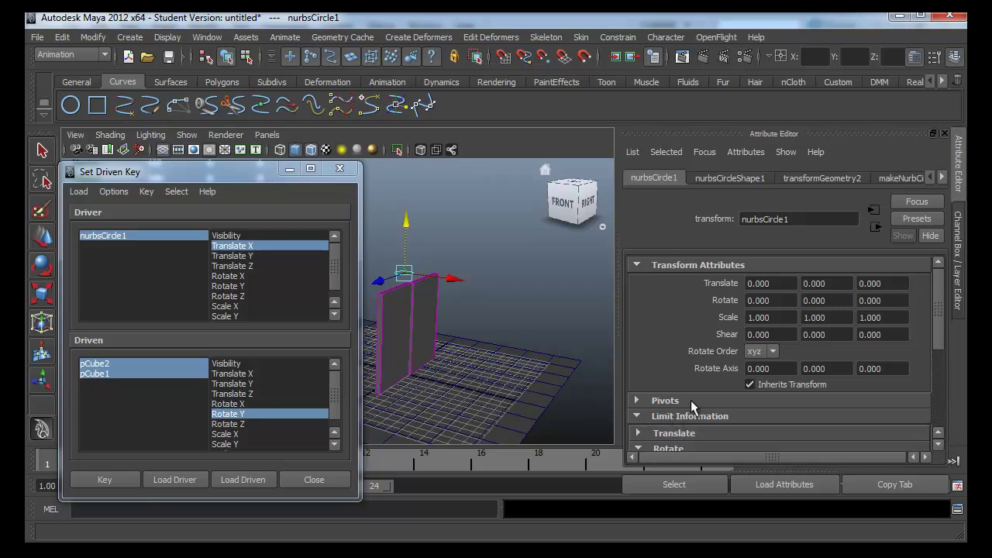
scroll(690, 400, down, 1)
scroll(701, 391, down, 2)
scroll(711, 383, up, 1)
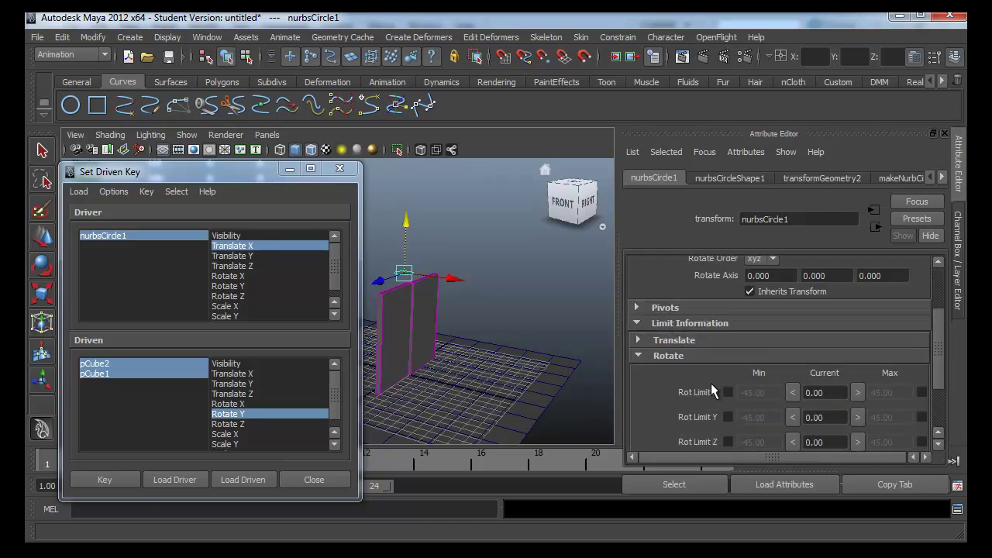
click(638, 340)
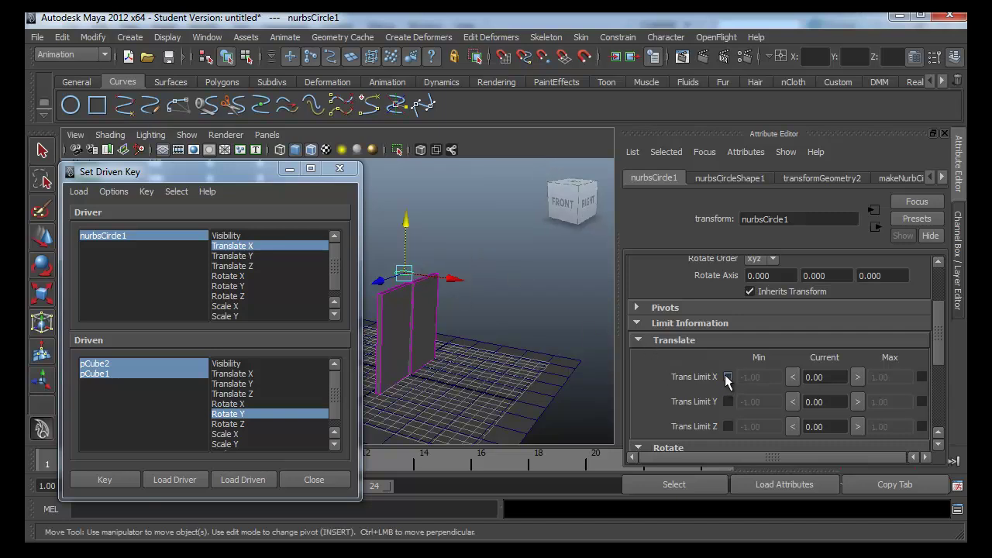
Enable Trans Limit X with minimum 0 and maximum 10
click(727, 378)
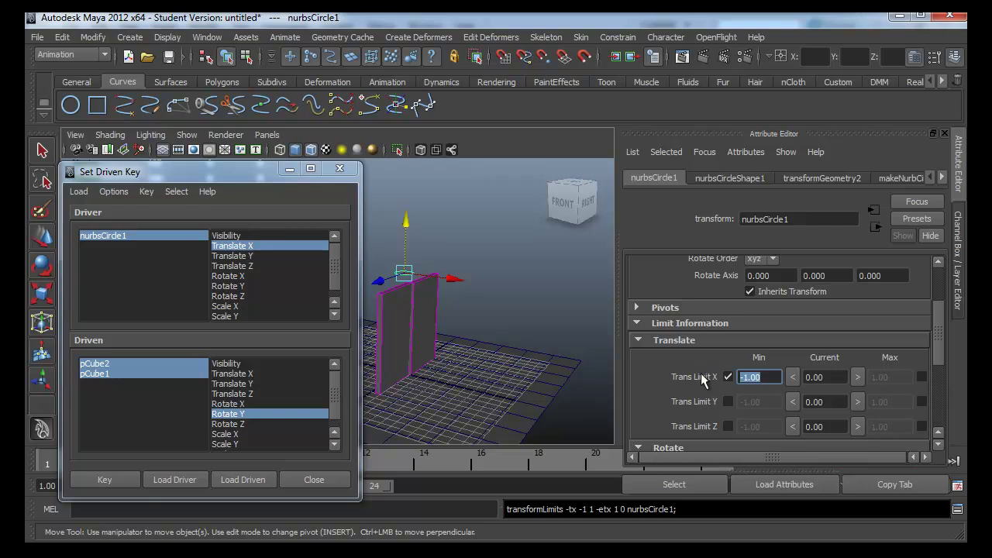
text(0)
key(Return)
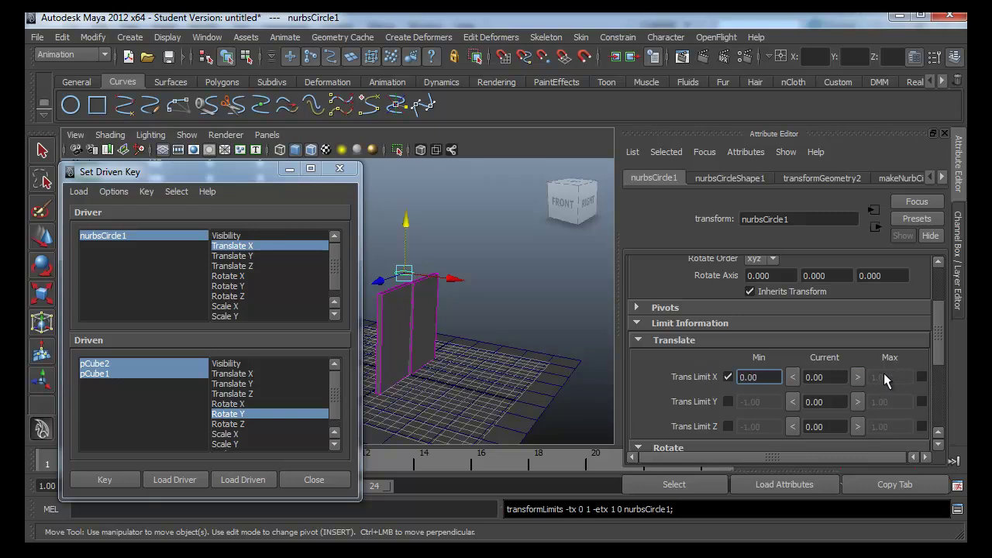
click(921, 378)
text(10)
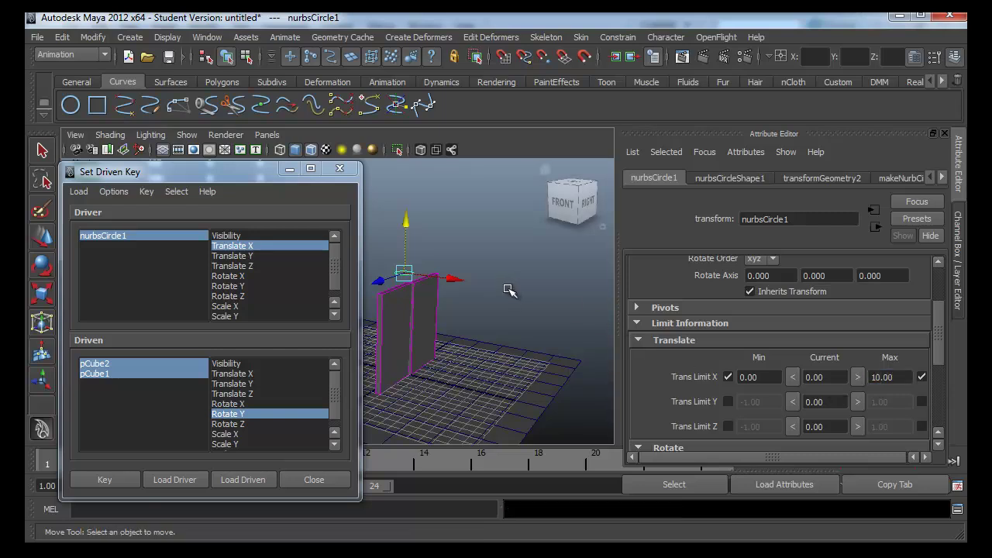
click(507, 288)
key(ctrl+z)
key(ctrl+a)
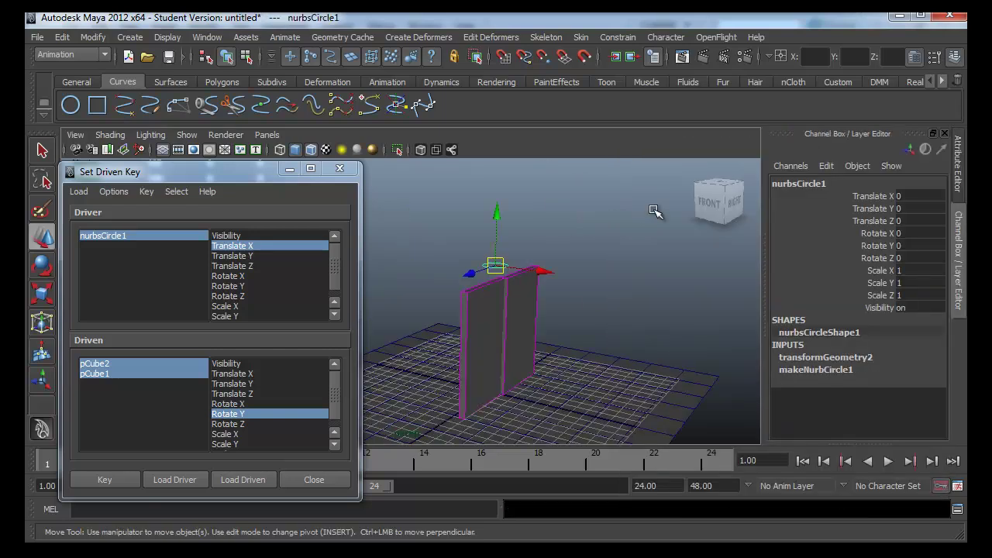
mouse_move(541, 279)
mouse_down()
mouse_move(548, 270)
mouse_move(678, 303)
mouse_move(475, 281)
mouse_move(665, 287)
mouse_move(767, 318)
mouse_up()
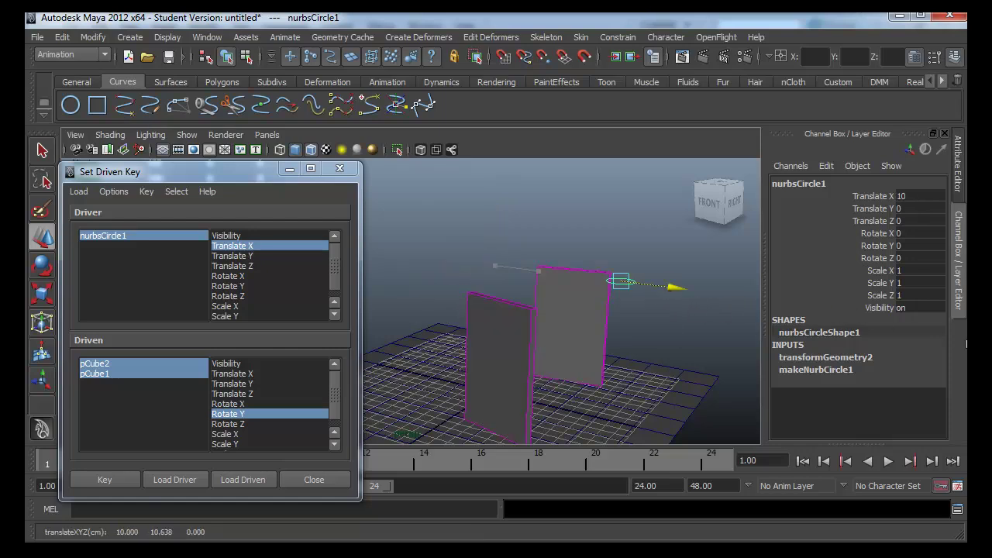
mouse_move(637, 359)
middle_down()
mouse_move(542, 343)
mouse_move(613, 341)
mouse_move(531, 339)
mouse_move(659, 344)
mouse_move(586, 332)
middle_up()
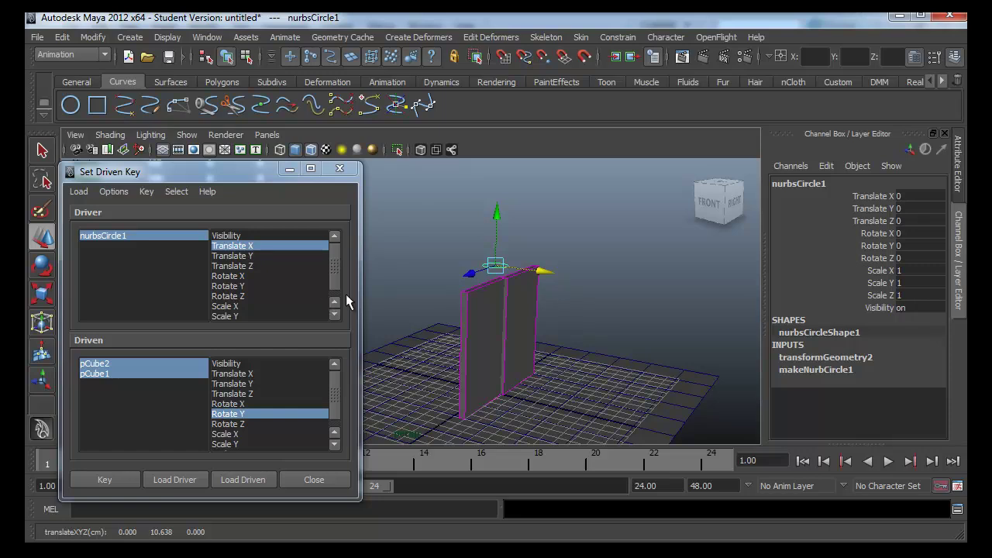
Hide every nurbsCircle1 channel below Translate X in the Channel Box
click(580, 318)
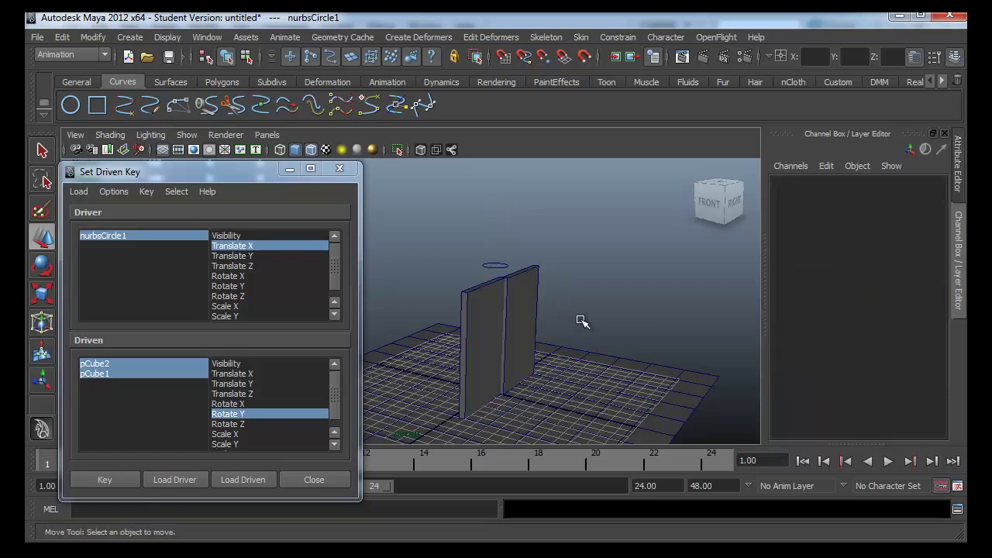
alt+drag(577, 320, 543, 294)
click(496, 266)
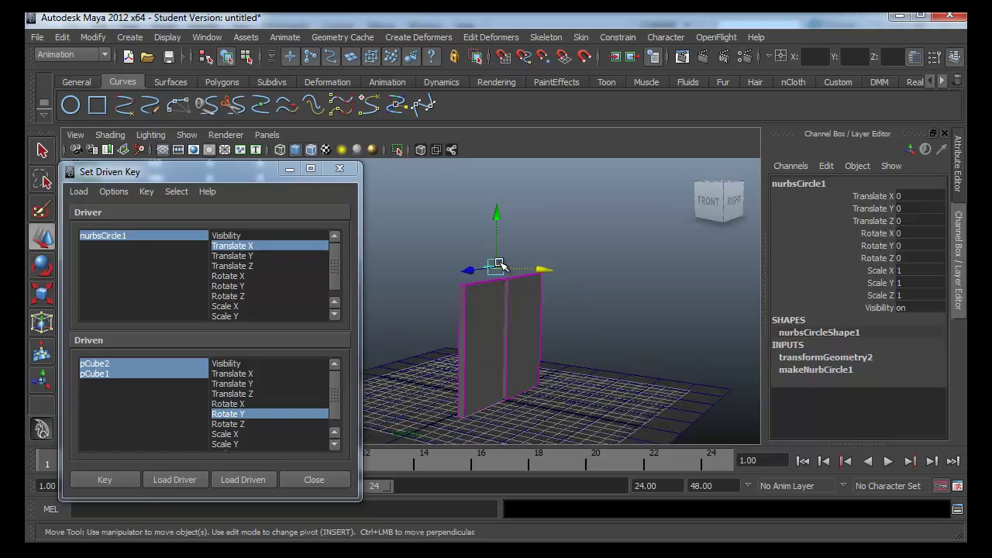
drag(864, 200, 826, 304)
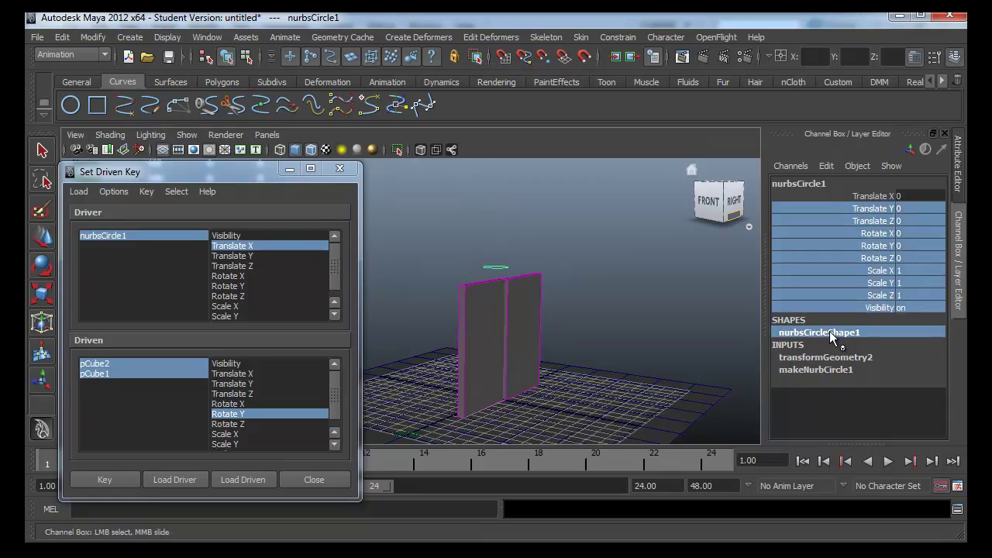
right_click(825, 305)
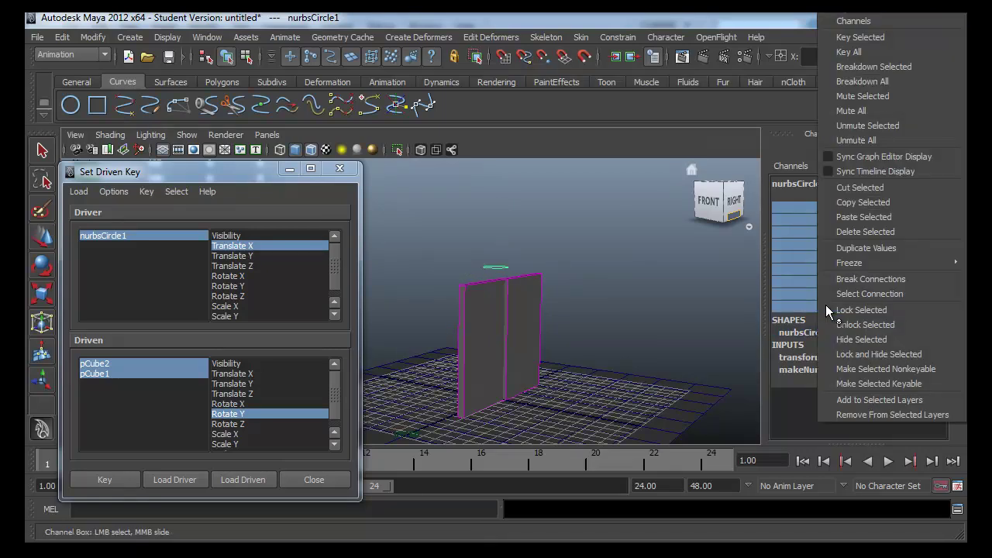
click(862, 339)
Test-drag the circle along X and Y, then undo the moves and the channel hiding
click(578, 281)
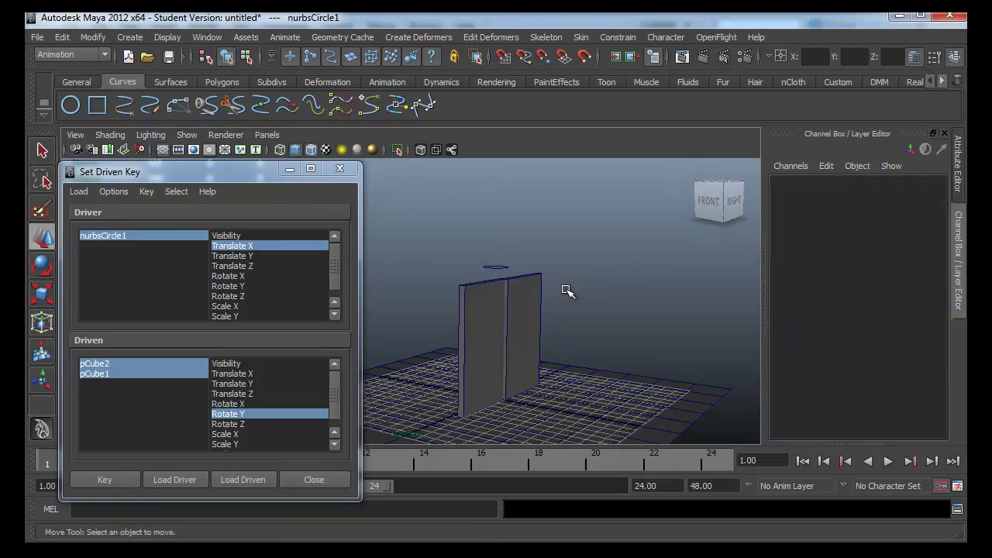
alt+drag(568, 292, 498, 261)
click(496, 266)
mouse_move(555, 274)
mouse_down()
mouse_move(487, 266)
mouse_move(452, 301)
mouse_up()
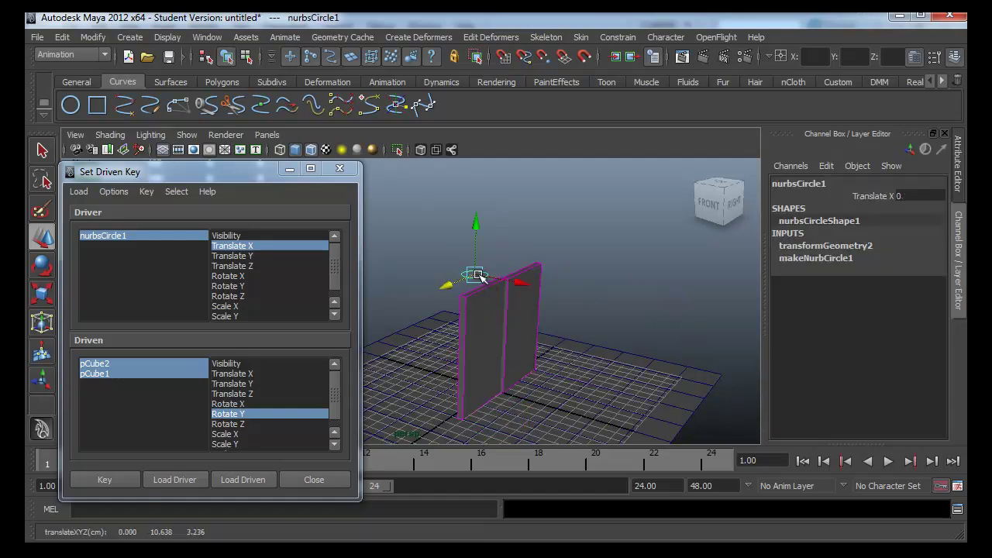
key(ctrl+z)
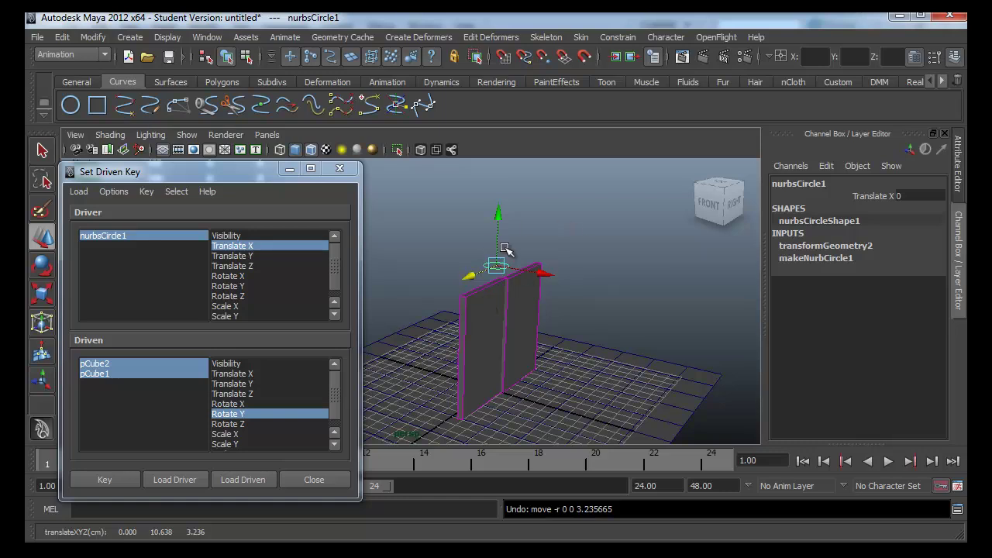
middle_drag(536, 229, 539, 179)
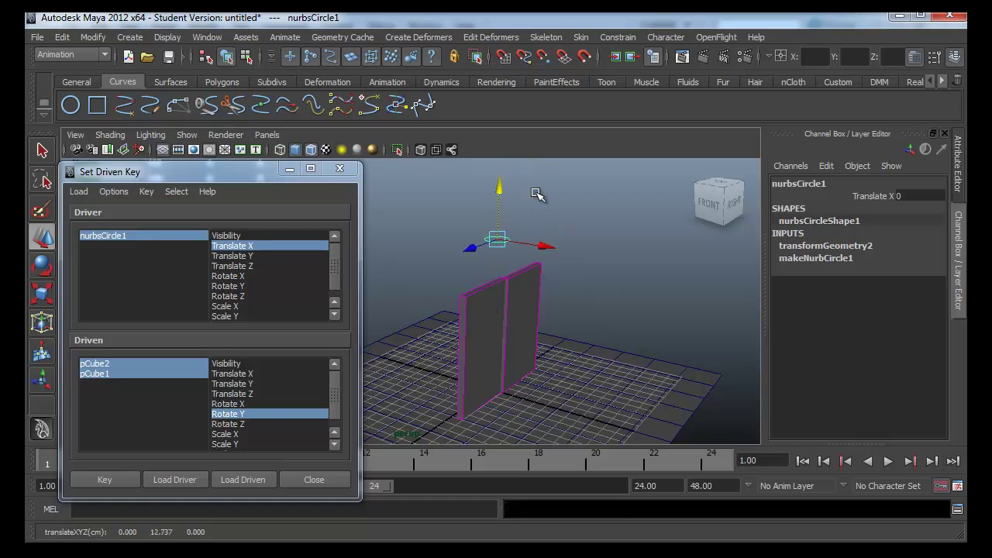
key(ctrl+z)
key(ctrl+a)
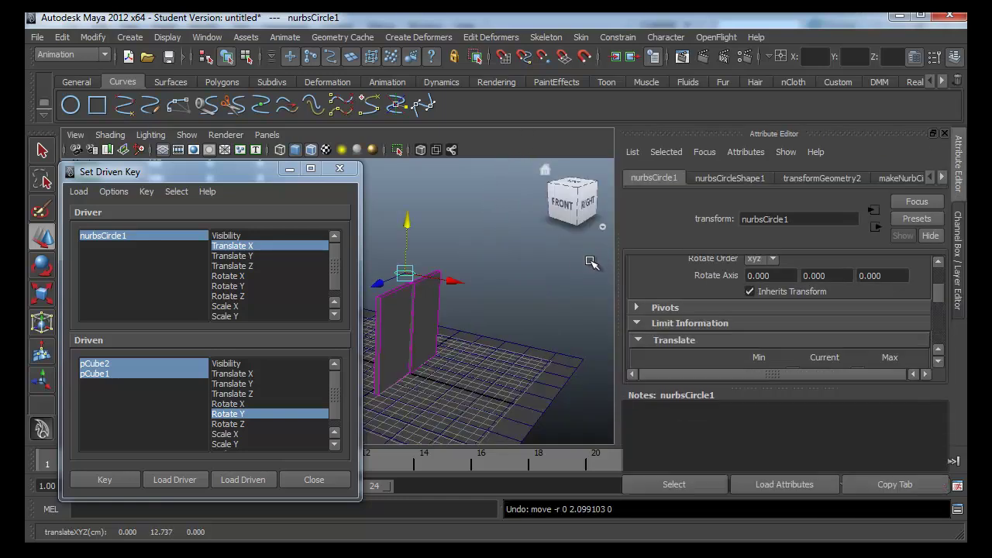
key(ctrl+a)
key(ctrl+z)
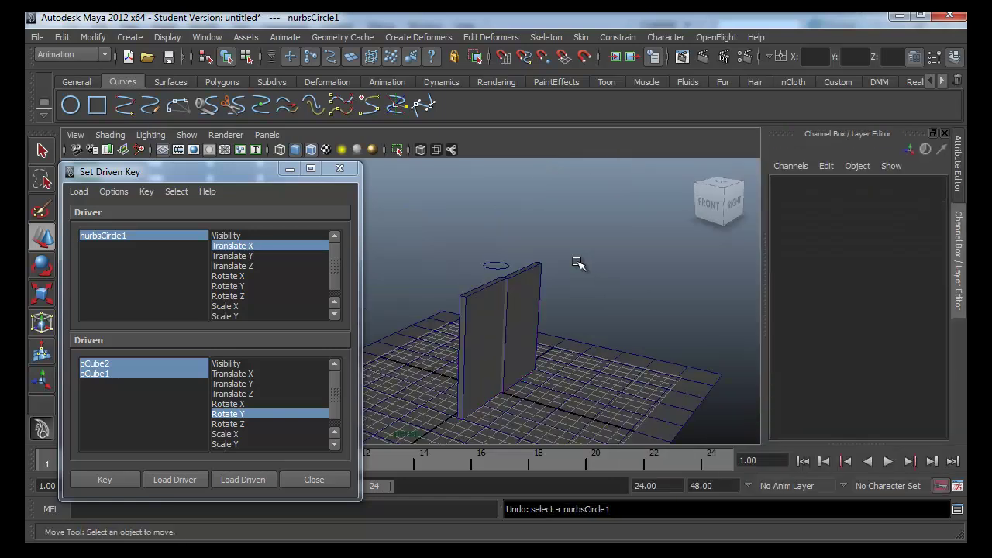
key(ctrl+z)
key(ctrl+z)
mouse_move(719, 203)
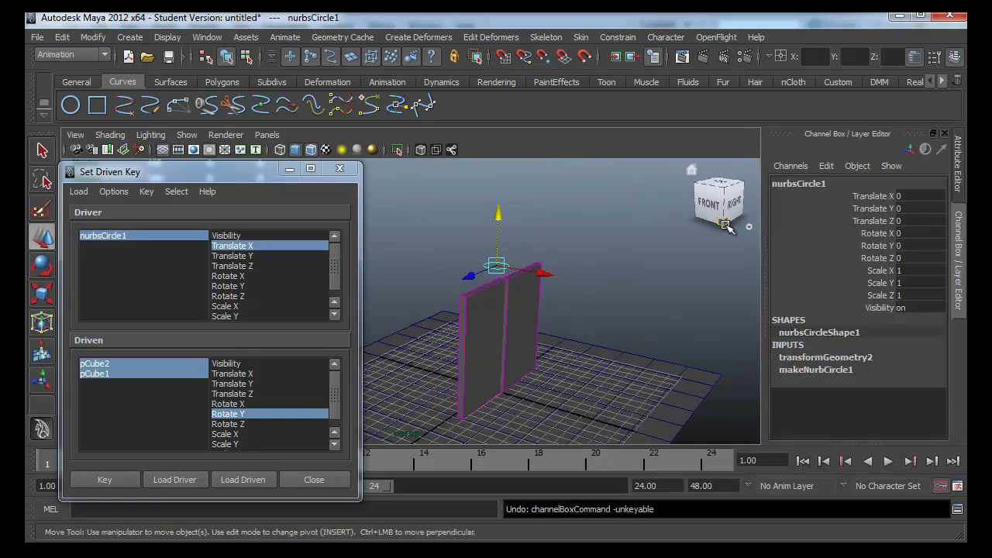
Hide the circle's channels below Translate X again, leaving only Translate X visible
mouse_move(856, 195)
mouse_down()
mouse_move(842, 210)
mouse_move(840, 303)
mouse_up()
right_click(837, 303)
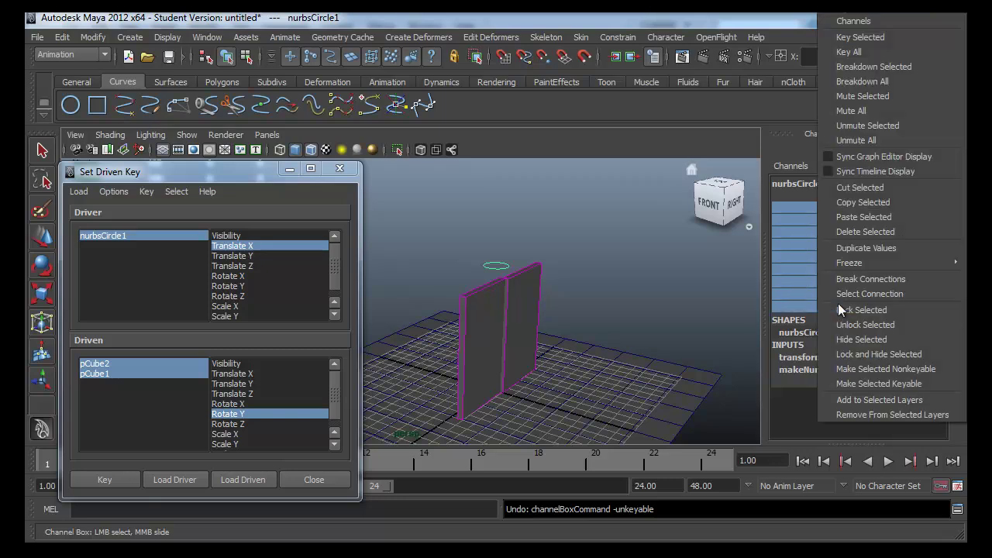
click(878, 354)
key(w)
click(595, 279)
Slide nurbsCircle1 along X to swing the doors open and view them from a new angle
click(497, 266)
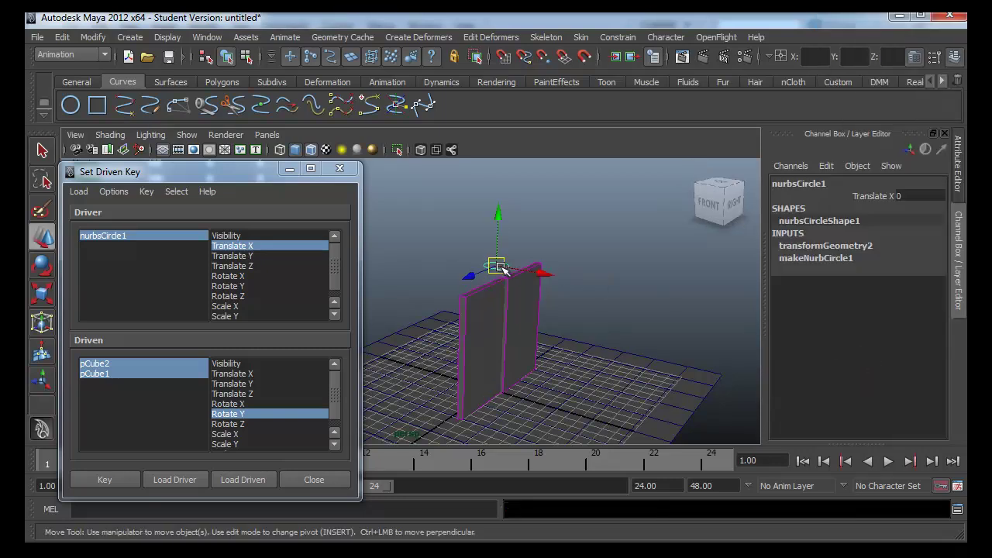
mouse_move(500, 269)
mouse_down()
mouse_move(490, 295)
mouse_move(622, 299)
mouse_move(453, 266)
mouse_move(452, 254)
mouse_up()
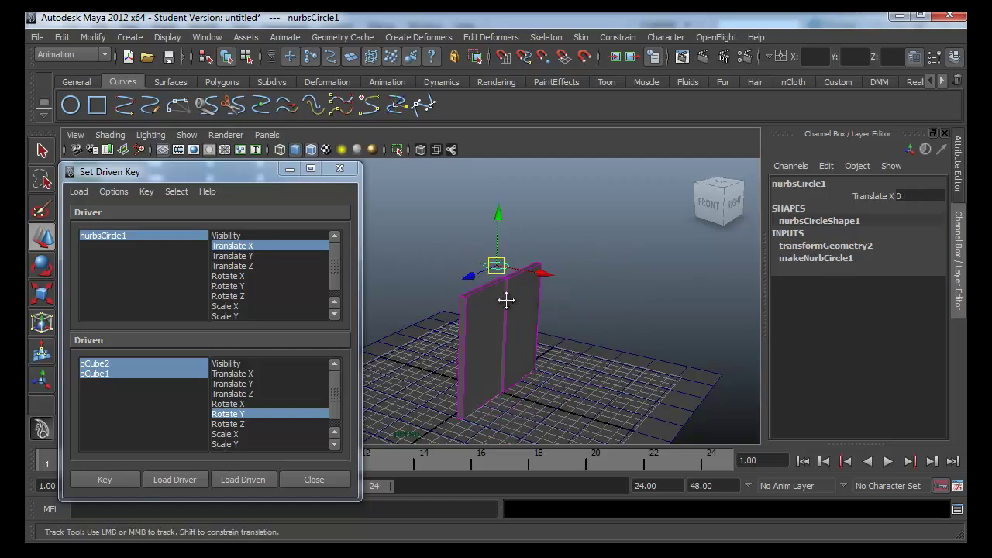
alt+middle_drag(504, 299, 531, 310)
mouse_move(531, 310)
alt+mouse_down()
mouse_move(627, 355)
mouse_move(555, 308)
mouse_move(594, 274)
alt+mouse_up()
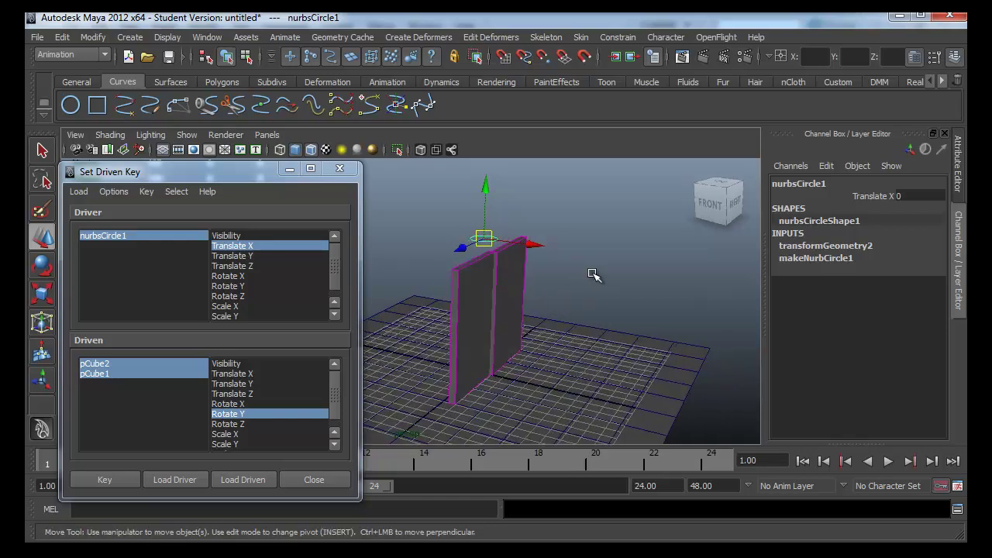
click(594, 274)
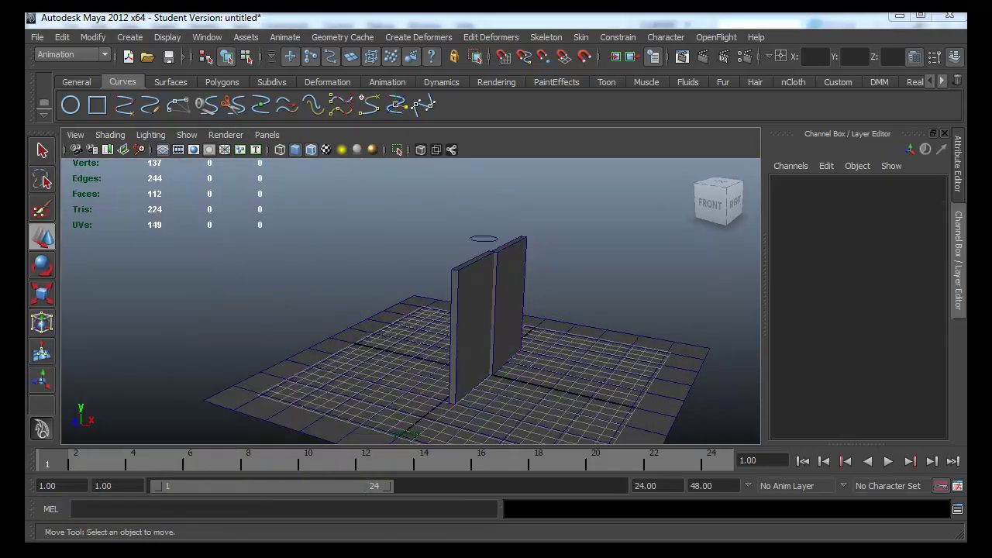
Create a polygon cube and stretch it into a tall thin board
click(220, 82)
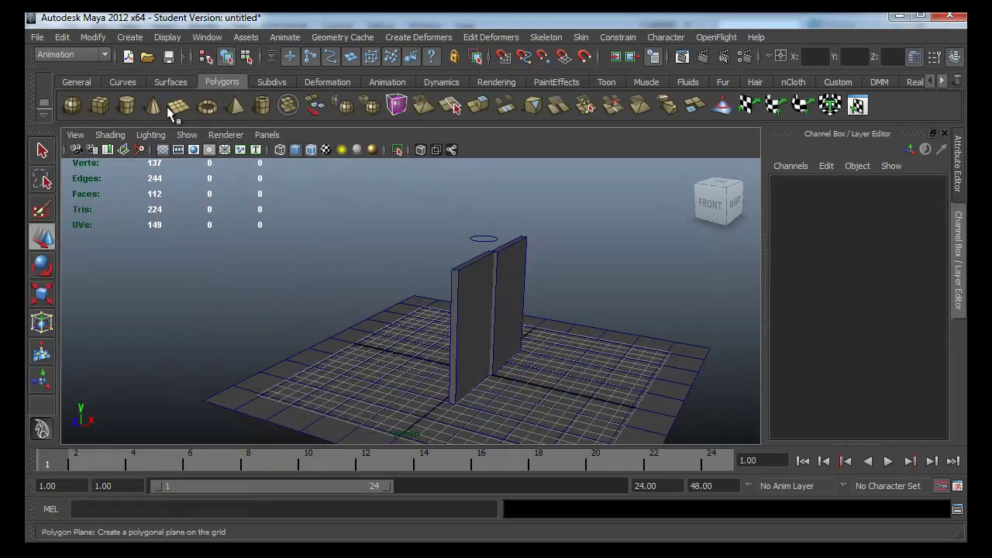
click(99, 105)
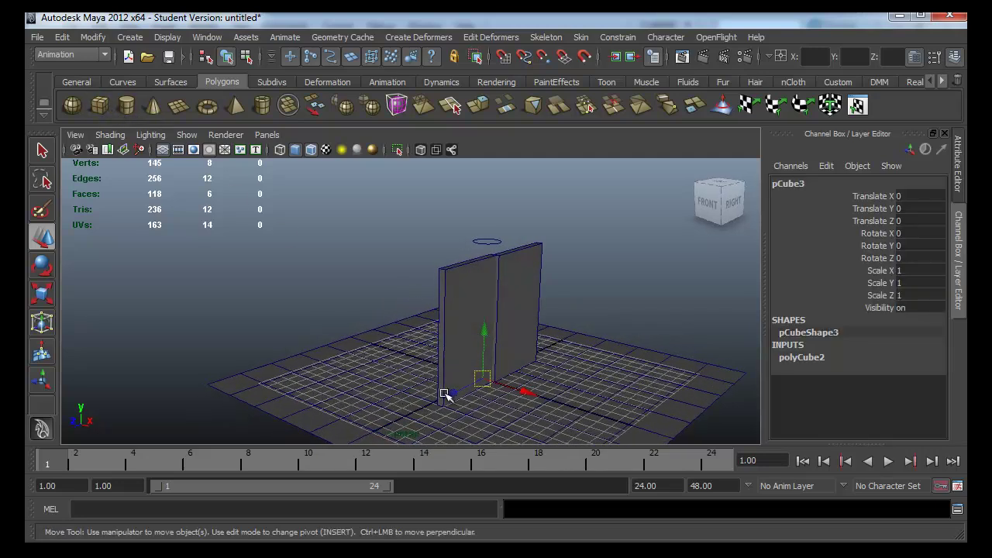
key(r)
mouse_move(483, 381)
mouse_down()
mouse_move(571, 394)
mouse_move(487, 380)
mouse_move(500, 388)
mouse_move(466, 248)
mouse_move(465, 266)
mouse_move(462, 255)
mouse_move(514, 303)
mouse_move(496, 315)
mouse_move(505, 333)
mouse_move(496, 357)
mouse_move(514, 296)
mouse_up()
key(w)
Make board pCube3 shallower in Z and snap its pivot to the top edge
click(490, 271)
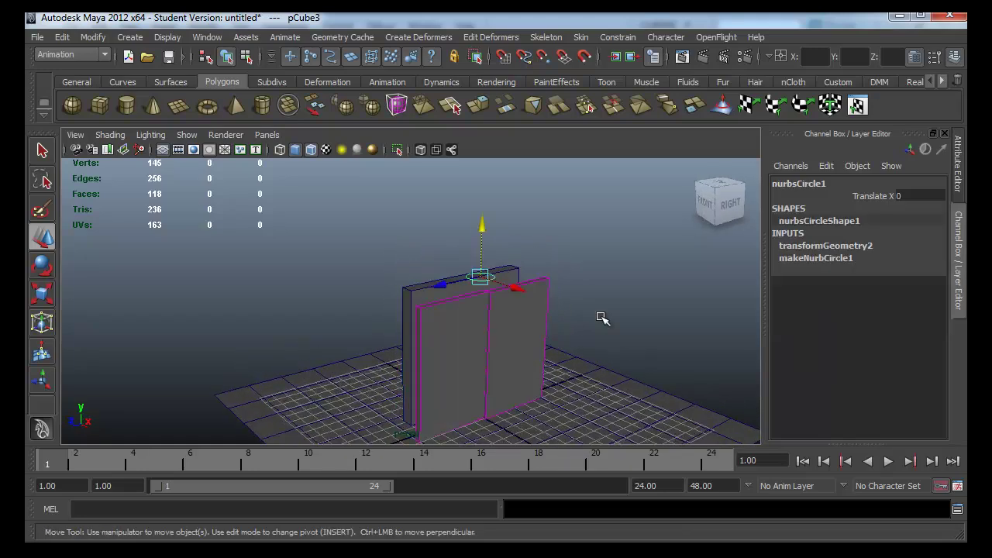
alt+drag(597, 317, 476, 279)
click(423, 290)
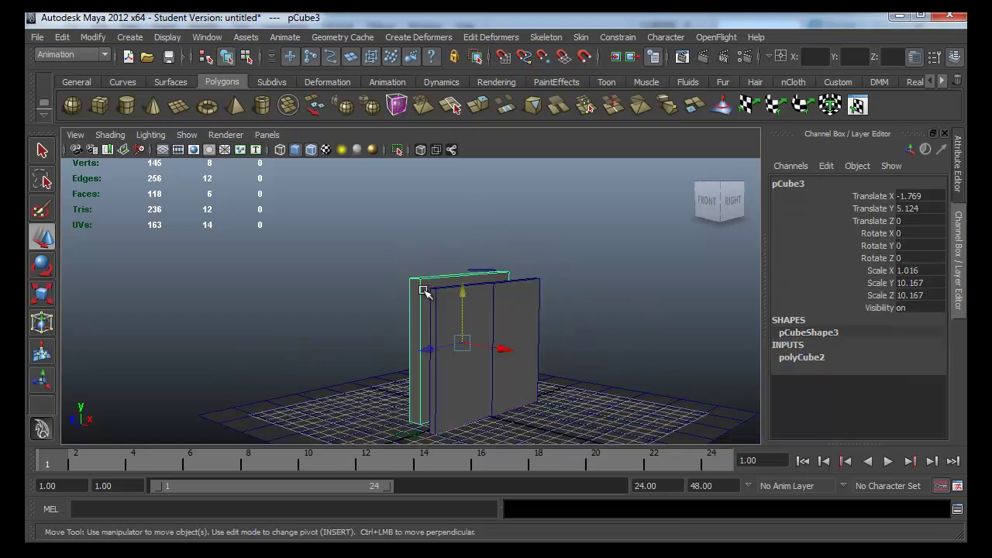
key(r)
mouse_move(413, 351)
mouse_down()
mouse_move(489, 336)
mouse_move(474, 325)
mouse_up()
key(Insert)
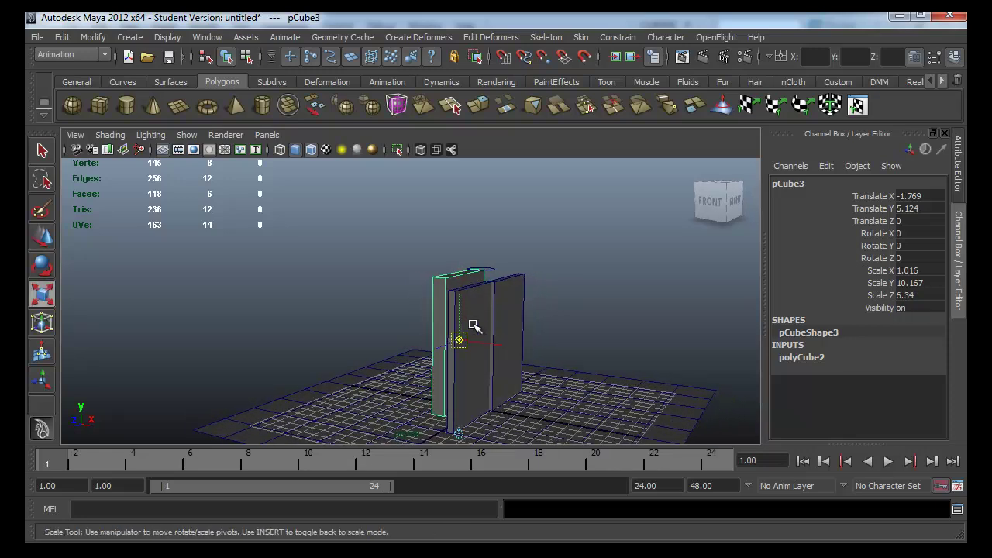
middle_drag(459, 320, 451, 280)
key(Insert)
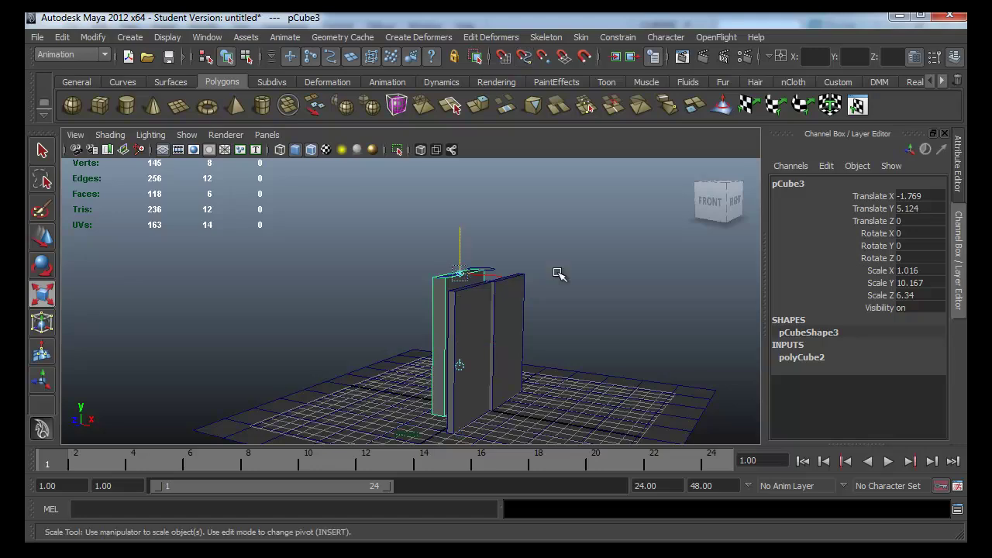
Shorten the board to scale 1.016 × 8.662 × 6.34 and check it beside the doors
alt+drag(558, 277, 569, 279)
click(569, 279)
click(485, 270)
alt+drag(488, 269, 620, 261)
click(453, 316)
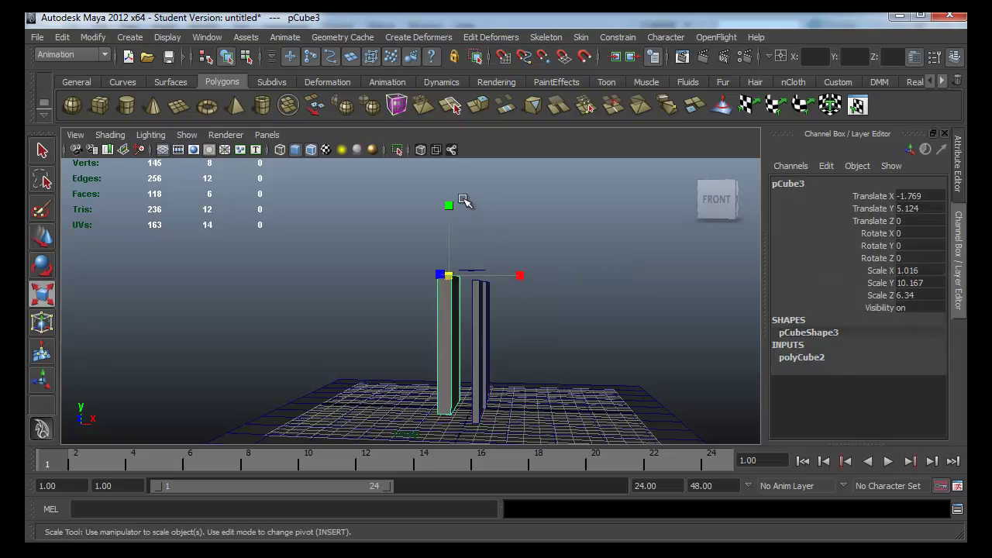
mouse_move(449, 205)
mouse_down()
mouse_move(464, 236)
mouse_move(395, 277)
mouse_up()
key(w)
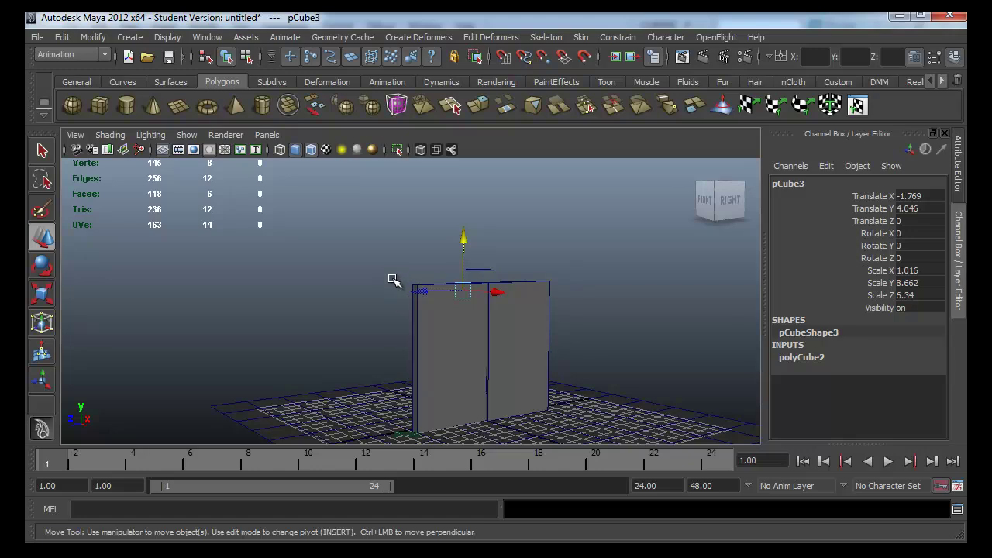
mouse_move(400, 313)
alt+mouse_down()
mouse_move(496, 332)
mouse_move(460, 310)
mouse_move(469, 294)
mouse_move(564, 297)
mouse_move(587, 321)
alt+mouse_up()
key(ctrl+z)
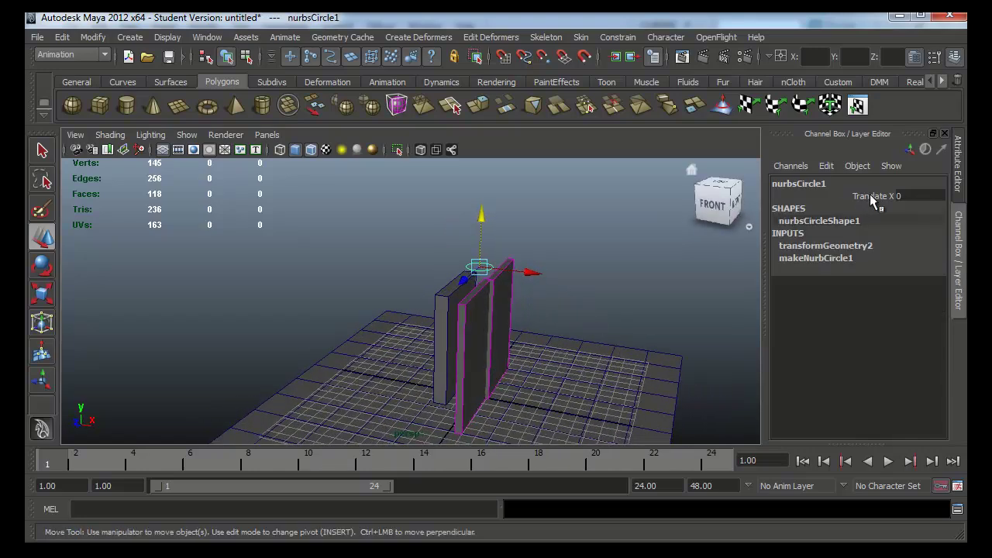
click(442, 317)
alt+drag(421, 348, 423, 337)
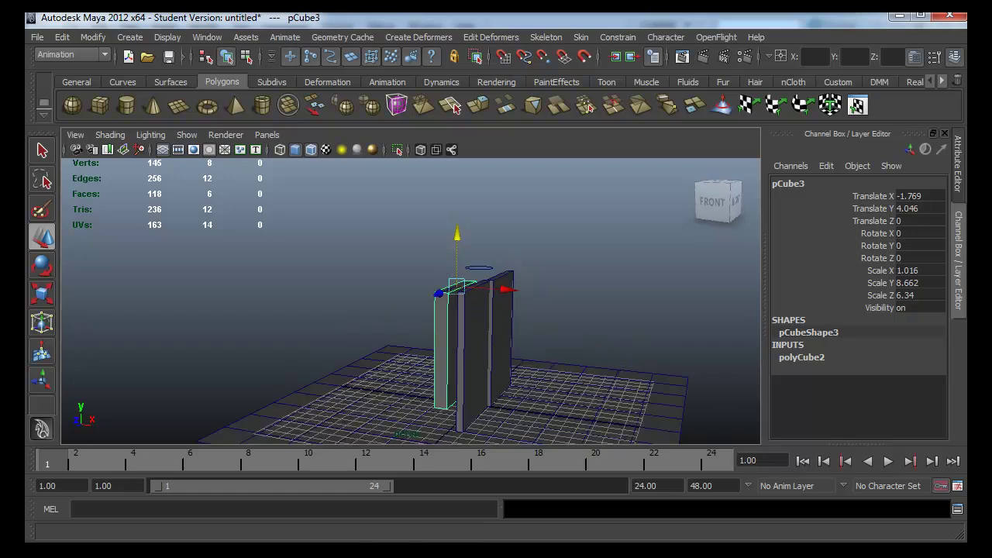
Load nurbsCircle1's Translate X as driver and pCube3 as driven in Set Driven Key
key(alt+Tab)
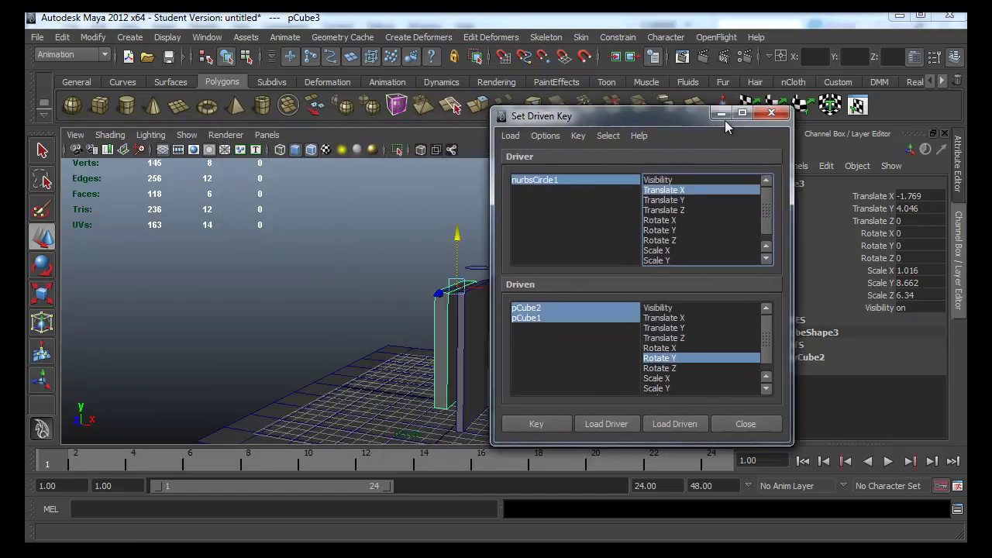
click(482, 264)
click(484, 267)
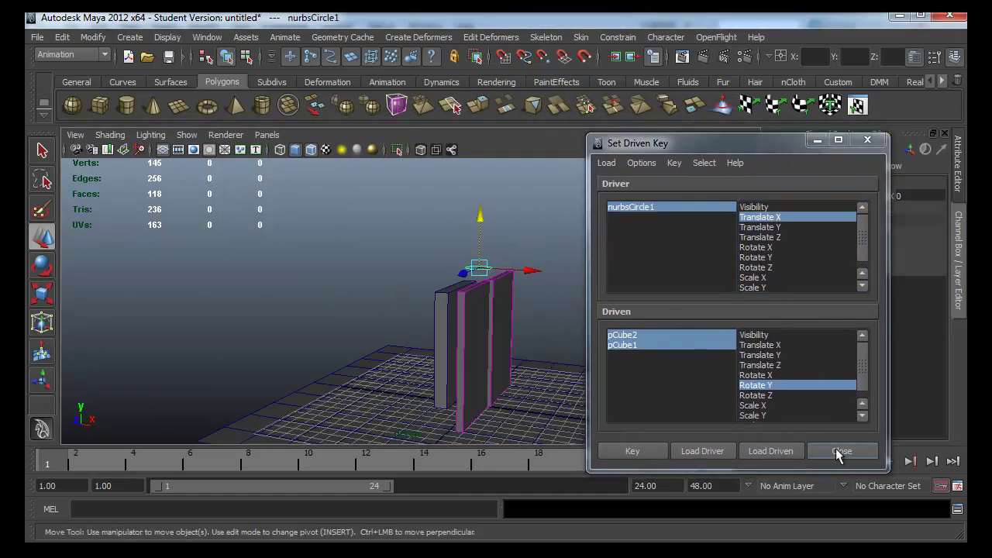
click(713, 451)
click(448, 307)
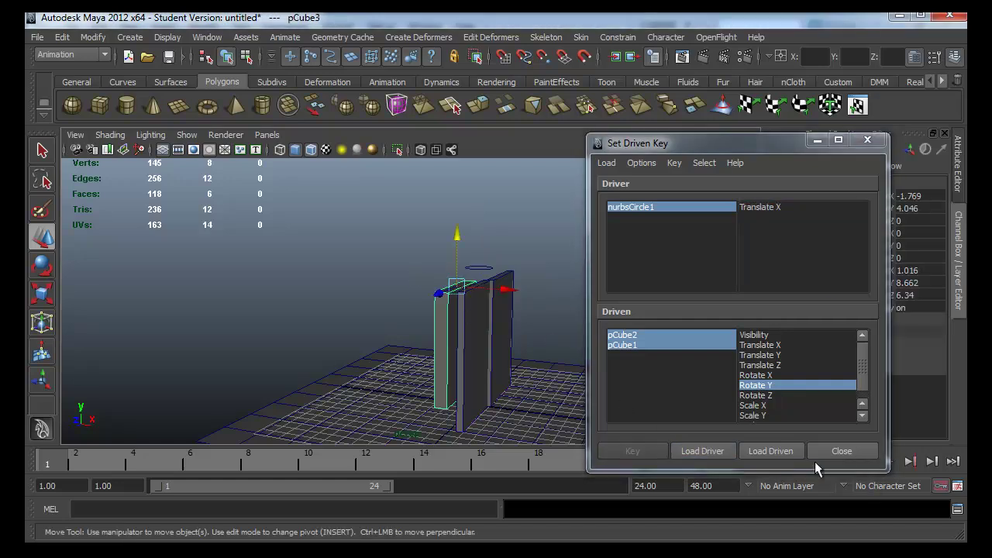
click(771, 451)
click(781, 213)
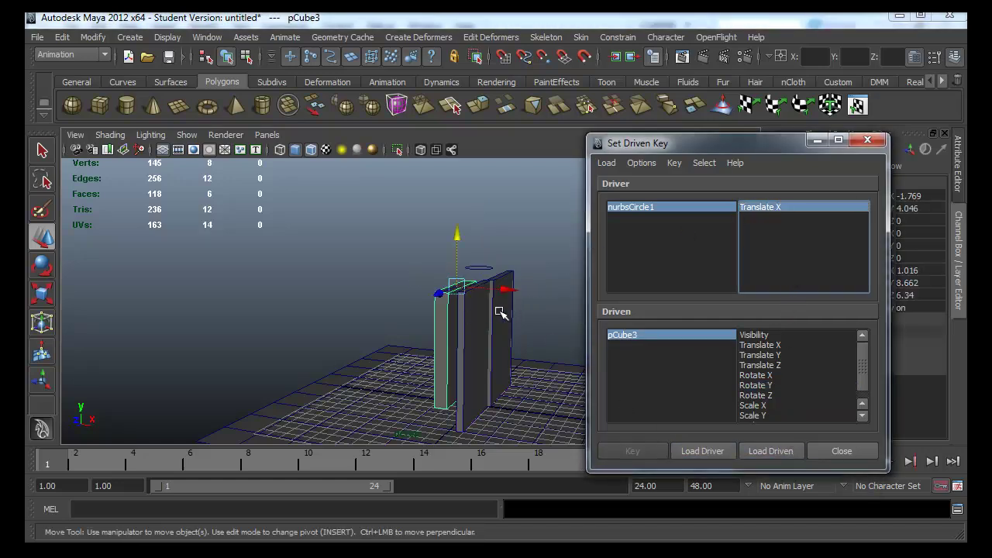
Key pCube3's Translate X through Scale Z attributes at driver value 0
drag(459, 236, 458, 215)
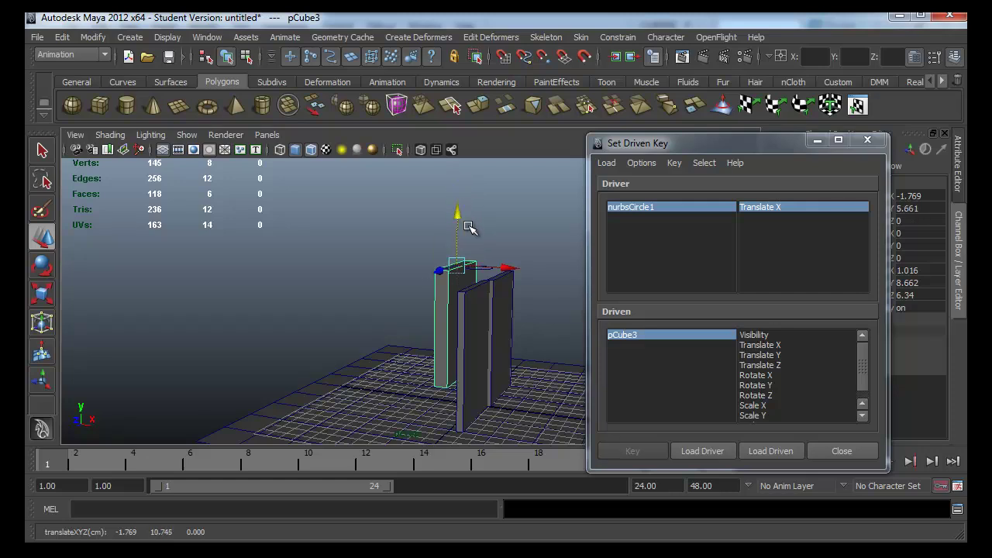
key(ctrl+z)
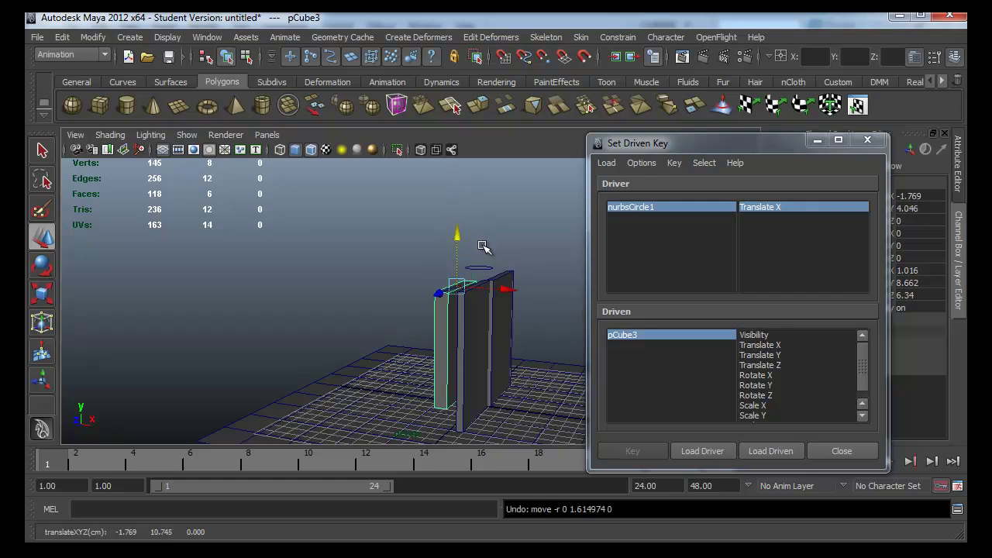
drag(764, 344, 768, 434)
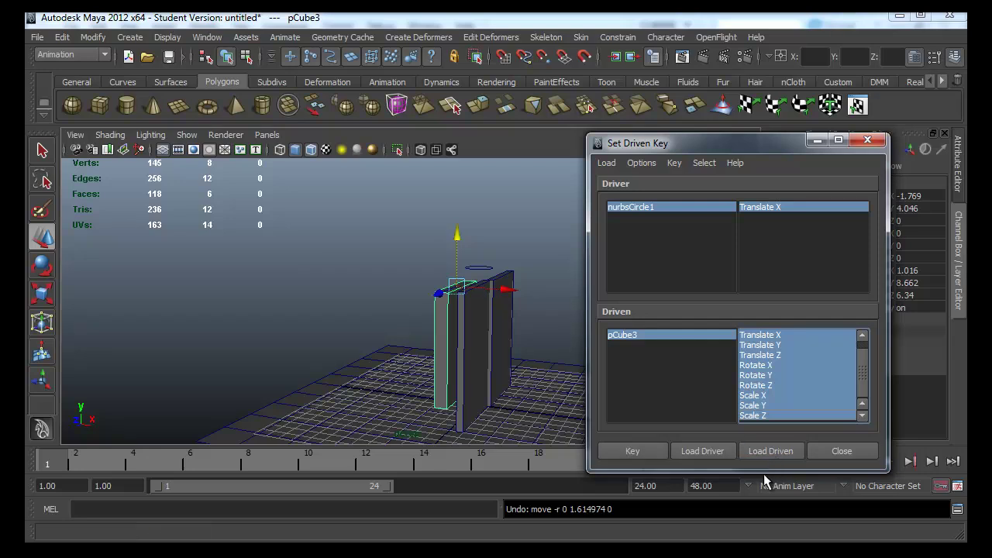
click(653, 452)
click(504, 270)
Set nurbsCircle1's Translate X to 10
click(484, 269)
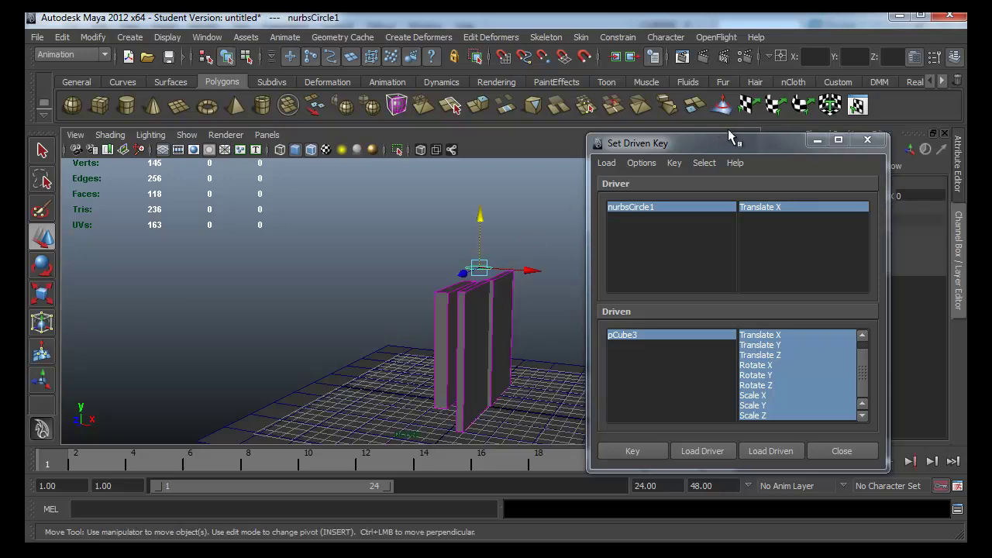
drag(732, 138, 199, 160)
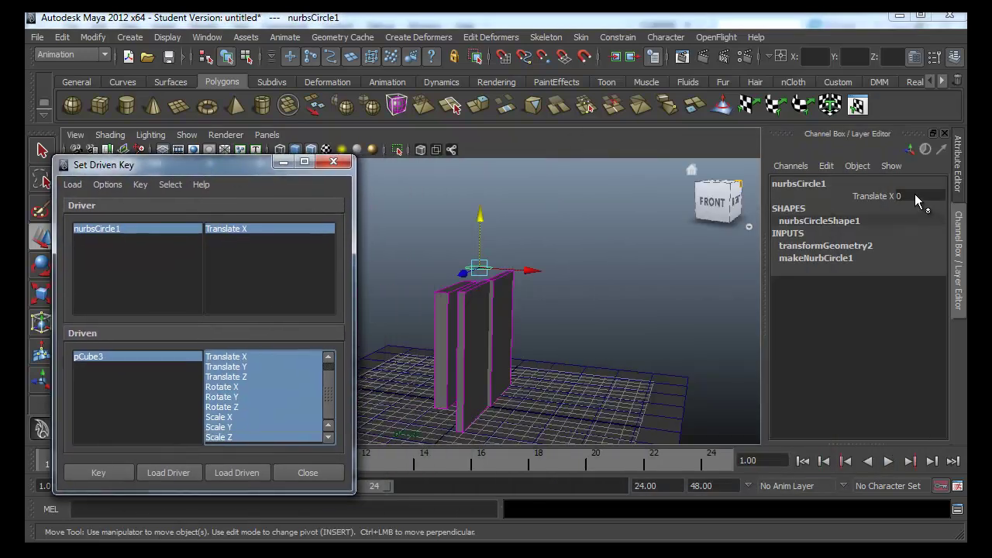
click(911, 196)
text(1)
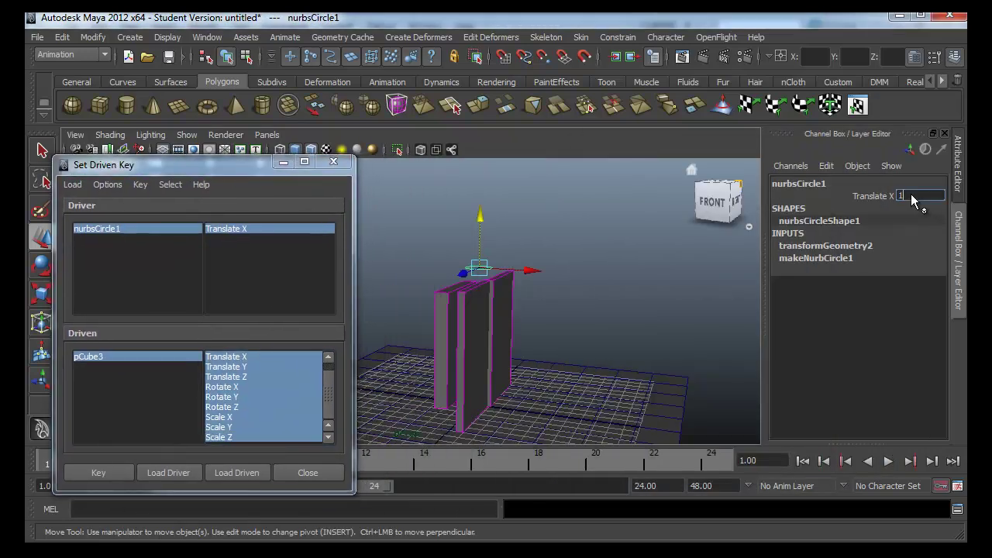
text(0)
key(Return)
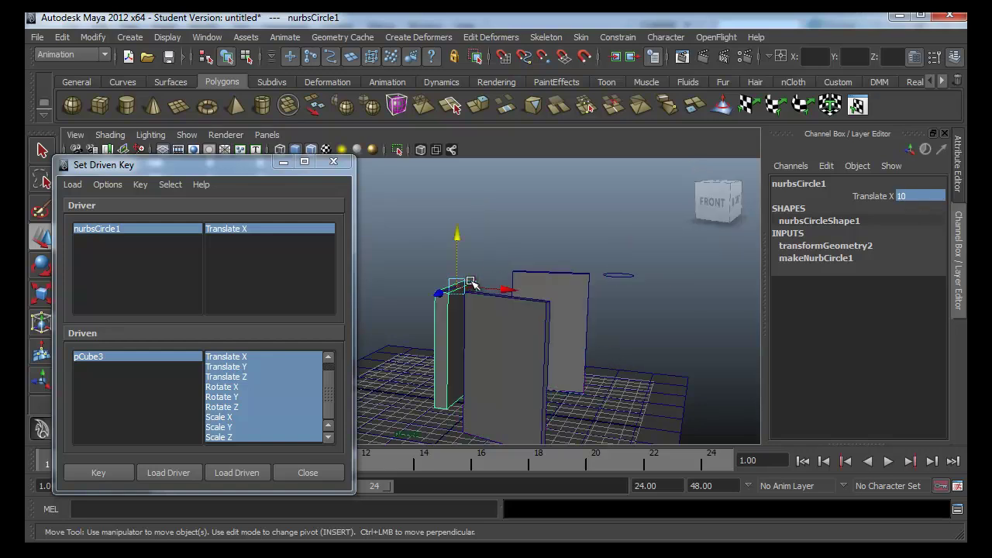
Tip pCube3 to Rotate Z 91.375, lower it to the ground, and key it
click(470, 283)
key(e)
drag(518, 258, 359, 127)
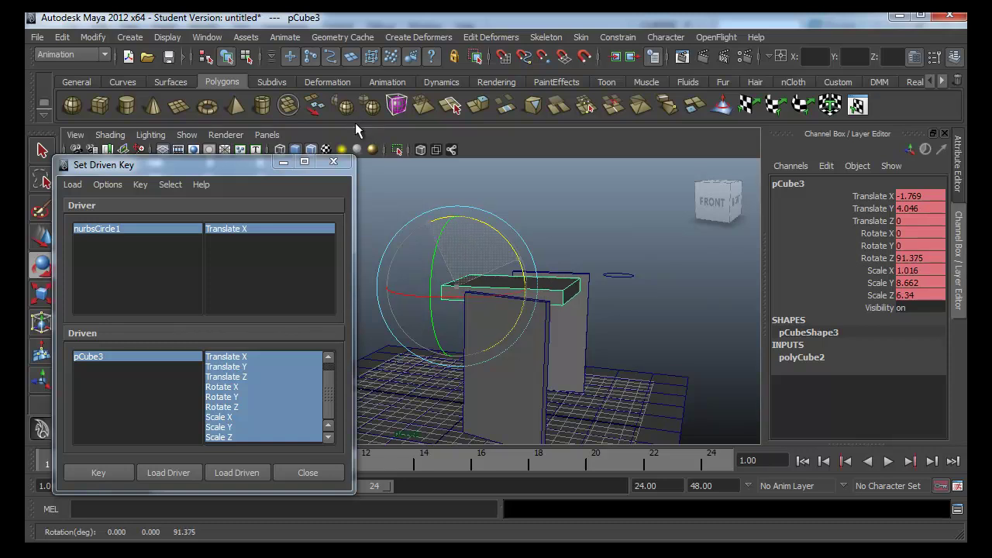
key(w)
drag(455, 255, 448, 357)
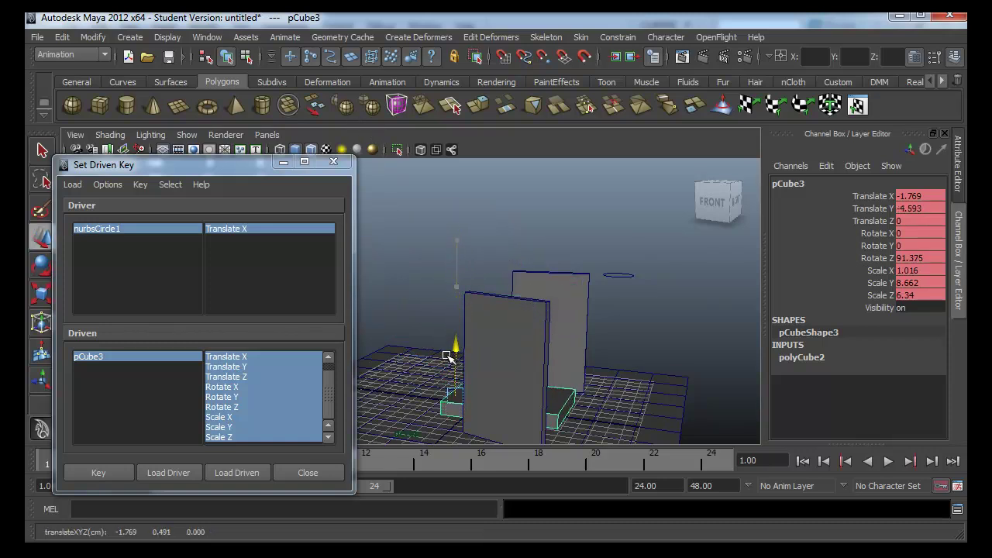
mouse_move(553, 421)
alt+mouse_down()
mouse_move(427, 430)
mouse_move(568, 351)
mouse_move(554, 350)
alt+mouse_up()
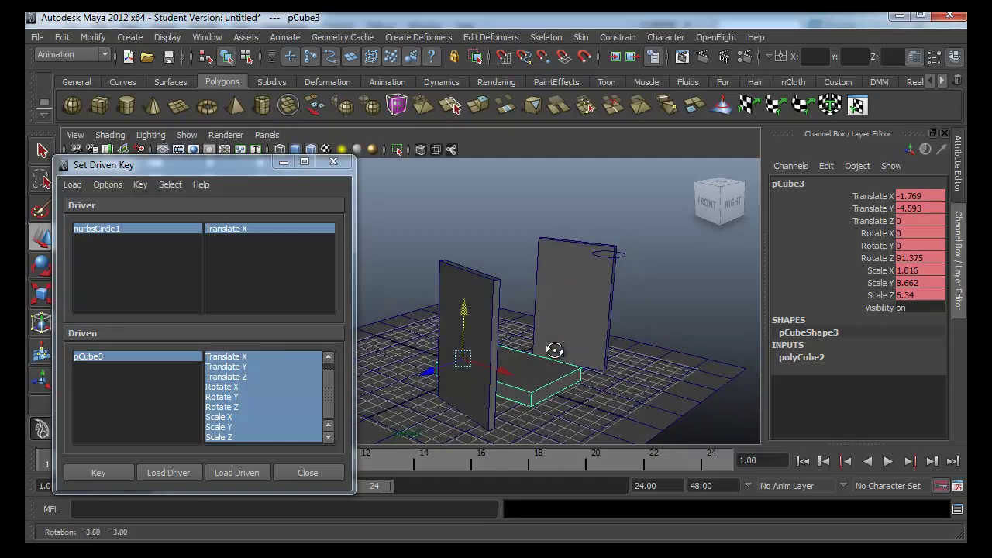
click(113, 471)
Set nurbsCircle1's Translate X to 5
click(620, 253)
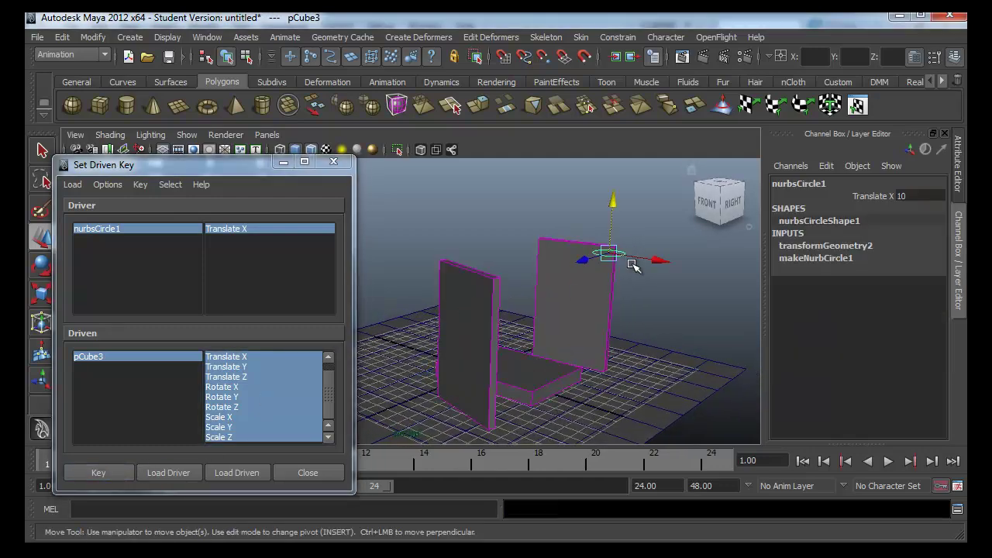
mouse_move(633, 266)
mouse_down()
mouse_move(649, 258)
mouse_move(577, 226)
mouse_move(641, 231)
mouse_move(589, 228)
mouse_up()
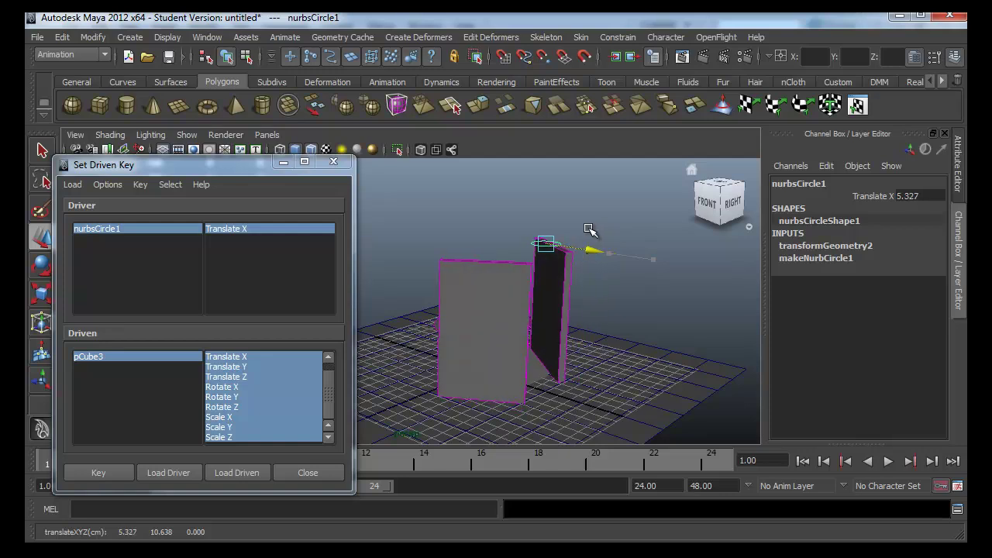
click(916, 196)
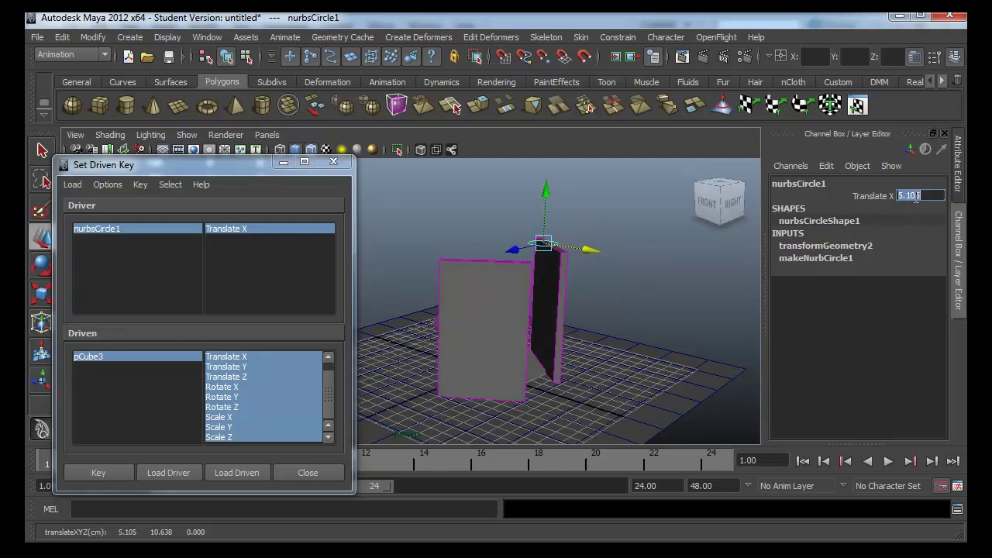
text(5)
key(Return)
Move pCube3 into its half-open pose, key it, and reselect the circle
alt+drag(682, 272, 612, 304)
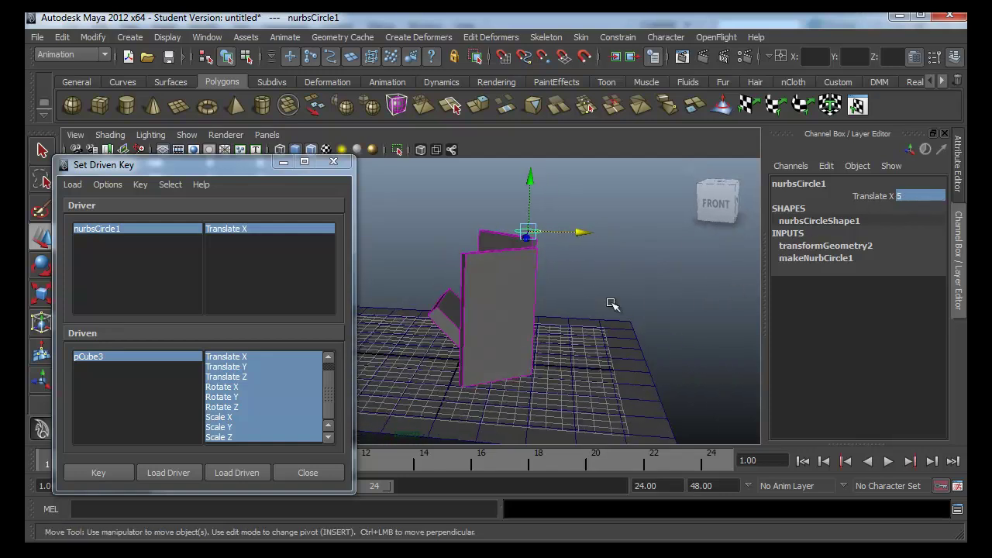
click(434, 315)
mouse_move(437, 245)
mouse_down()
mouse_move(437, 223)
mouse_move(465, 280)
mouse_up()
drag(410, 270, 372, 248)
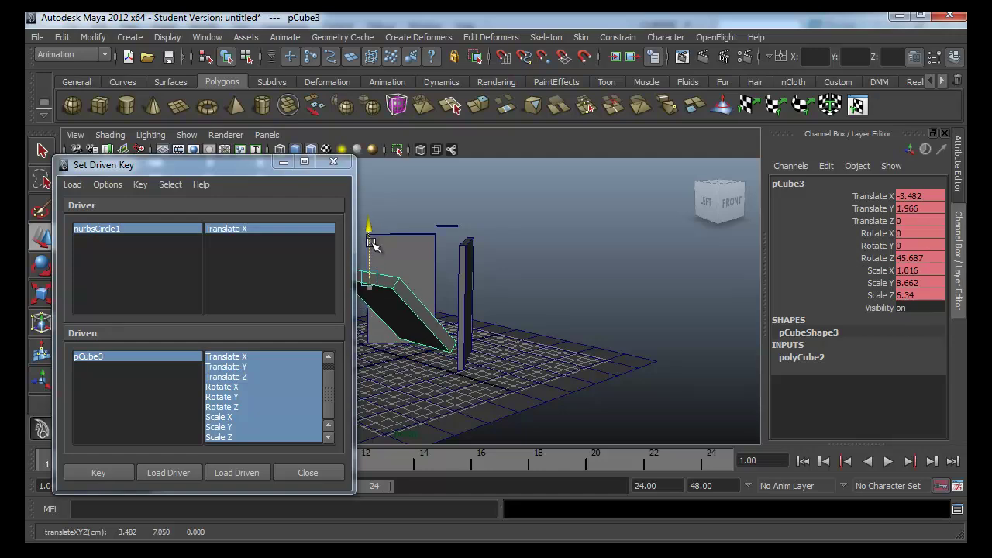
alt+middle_drag(470, 295, 535, 325)
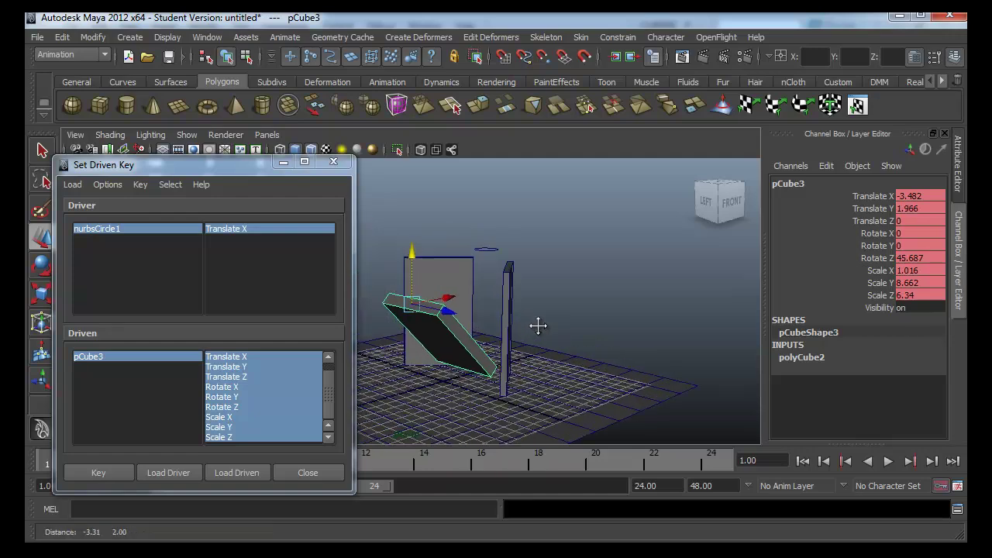
click(114, 471)
mouse_move(636, 348)
alt+mouse_down()
mouse_move(547, 365)
mouse_move(557, 396)
alt+mouse_up()
alt+middle_drag(559, 400, 634, 379)
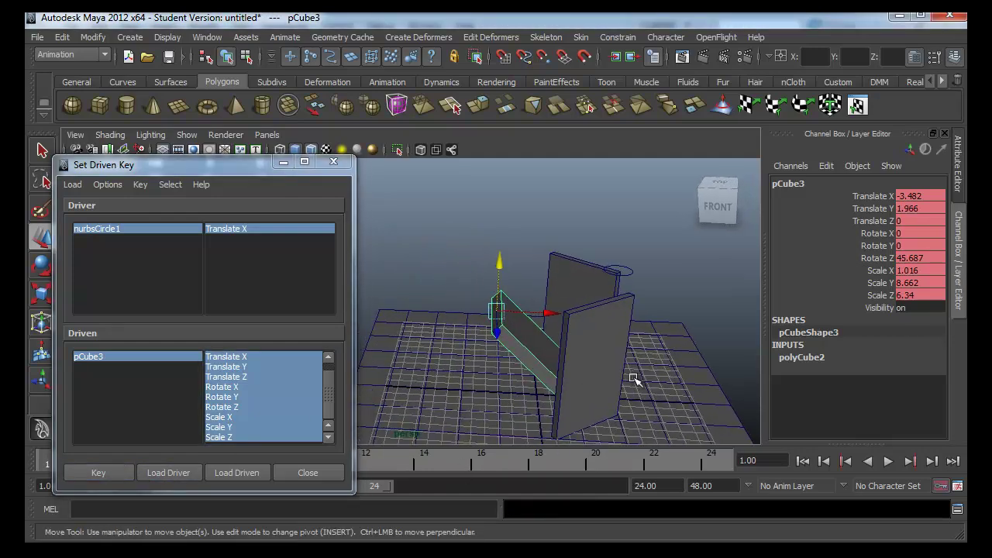
click(617, 271)
Slide nurbsCircle1 along X to open the boards, then return it to 0 to close them
mouse_move(668, 272)
mouse_down()
mouse_move(611, 268)
mouse_move(704, 272)
mouse_move(659, 303)
mouse_move(547, 326)
mouse_move(598, 259)
mouse_move(618, 287)
mouse_move(683, 332)
mouse_move(564, 261)
mouse_move(713, 322)
mouse_move(594, 344)
mouse_move(535, 323)
mouse_up()
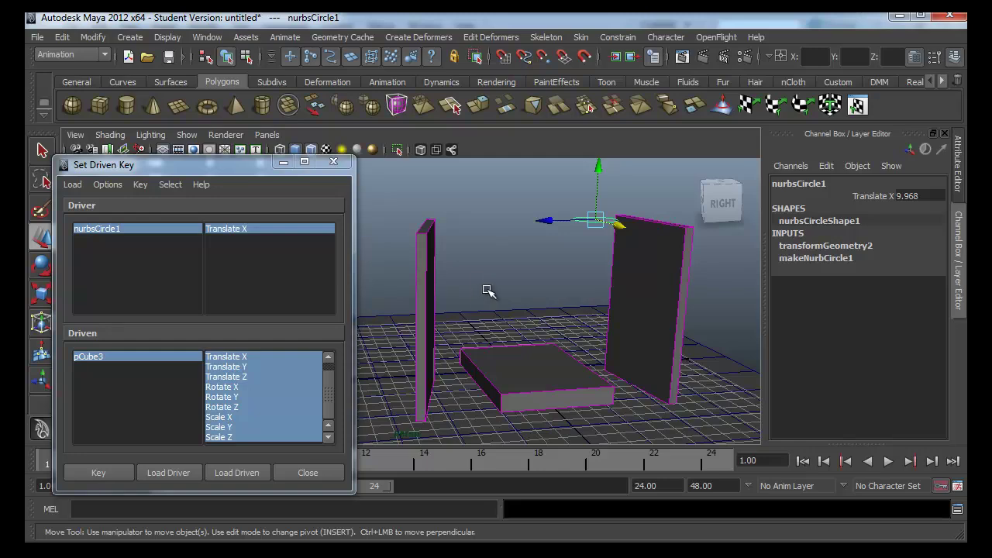
mouse_move(481, 314)
alt+mouse_down()
mouse_move(544, 332)
mouse_move(516, 328)
mouse_move(527, 330)
mouse_move(560, 328)
mouse_move(512, 329)
alt+mouse_up()
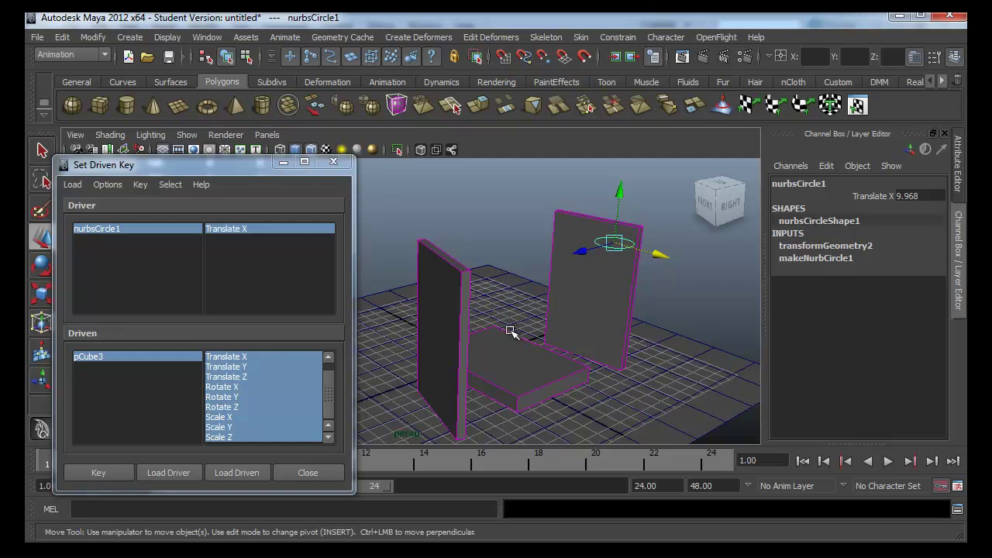
mouse_move(658, 254)
mouse_down()
mouse_move(512, 205)
mouse_move(581, 222)
mouse_move(465, 204)
mouse_move(560, 250)
mouse_move(507, 242)
mouse_move(574, 274)
mouse_move(620, 279)
mouse_move(580, 280)
mouse_move(538, 329)
mouse_up()
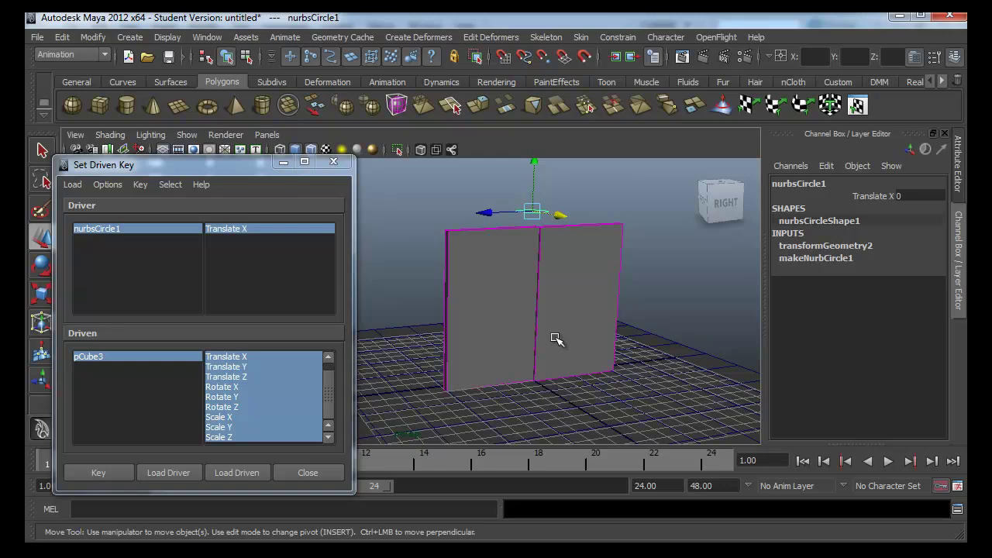
mouse_move(555, 321)
alt+right_down()
mouse_move(593, 339)
mouse_move(455, 204)
mouse_move(429, 199)
alt+right_up()
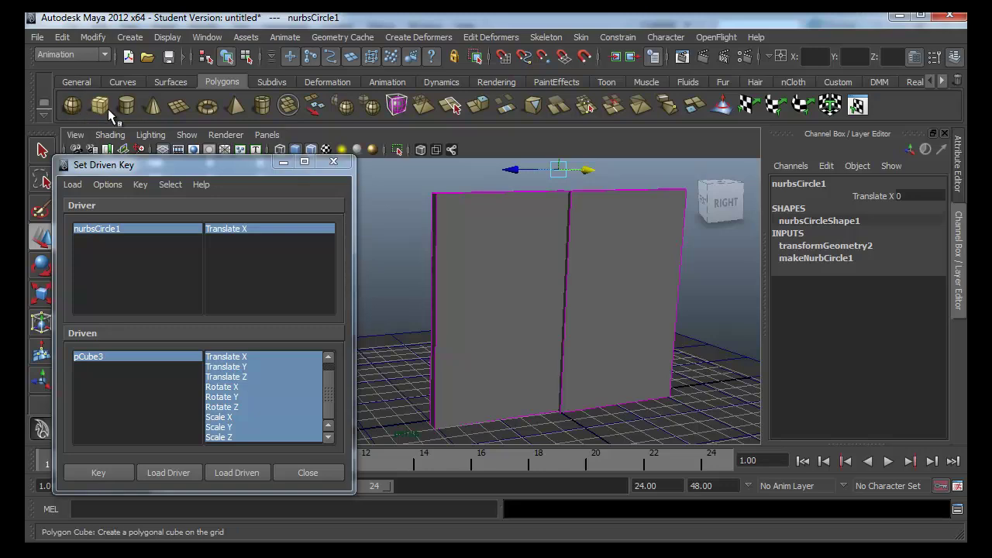
Add and position a test sphere, then start a new scene with Don't Save
click(72, 105)
mouse_move(542, 363)
mouse_down()
mouse_move(556, 279)
mouse_move(594, 332)
mouse_move(657, 328)
mouse_move(628, 338)
mouse_move(643, 300)
mouse_move(625, 304)
mouse_up()
mouse_move(624, 304)
alt+mouse_down()
mouse_move(618, 333)
mouse_move(565, 330)
mouse_move(573, 316)
alt+mouse_up()
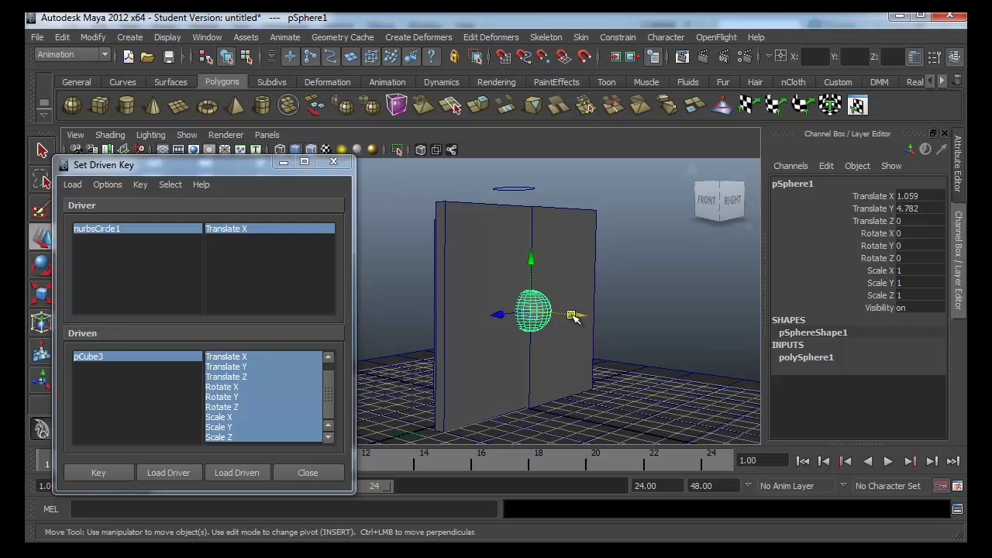
key(ctrl+n)
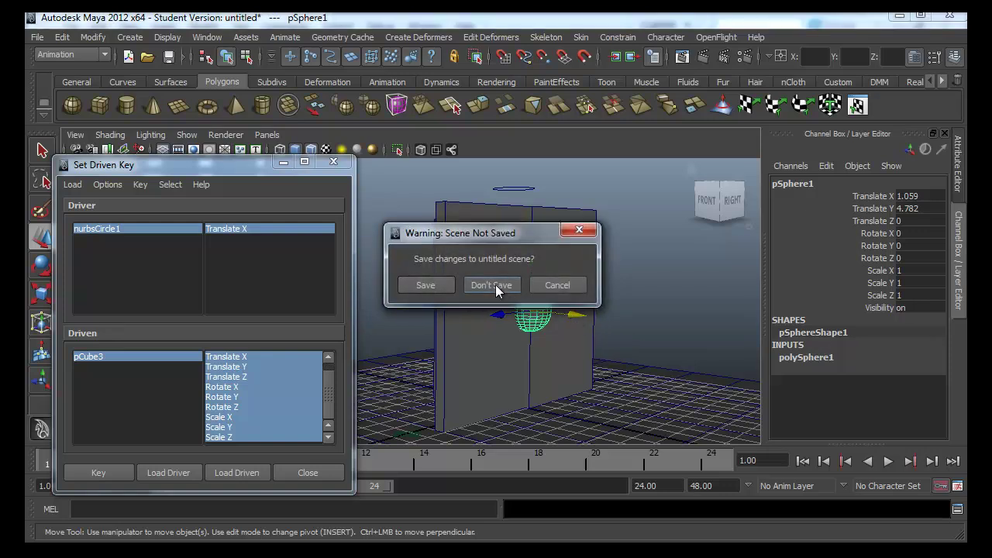
click(496, 287)
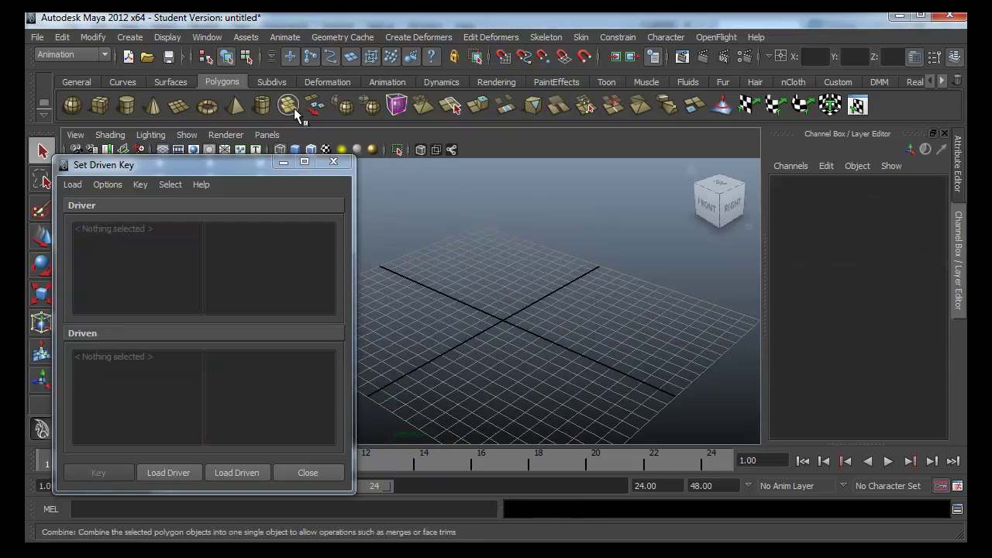
Create nurbsCircle1 from the Curves shelf, scale it to 8.175, and minimize Set Driven Key
click(171, 81)
click(123, 82)
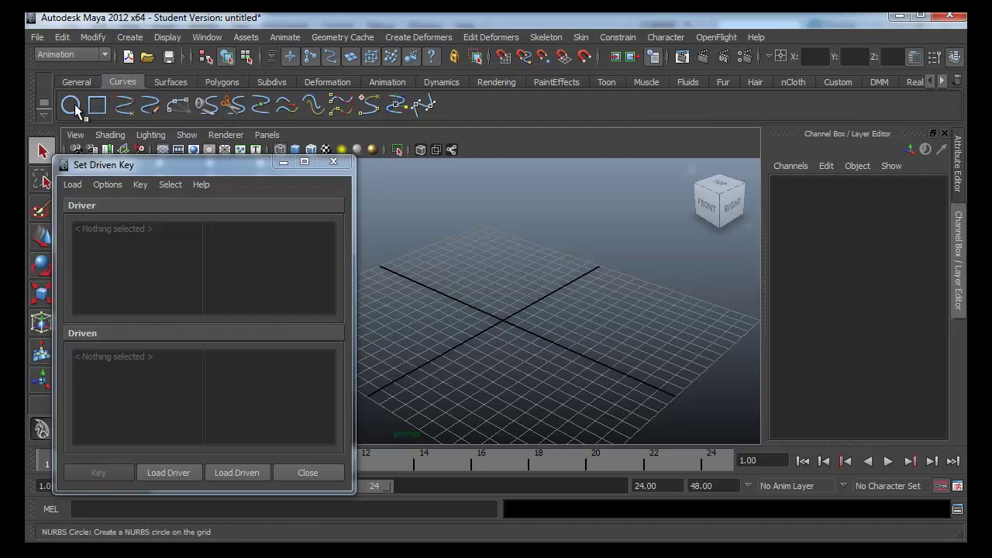
click(75, 108)
key(r)
mouse_move(503, 320)
mouse_down()
mouse_move(722, 244)
mouse_move(684, 256)
mouse_up()
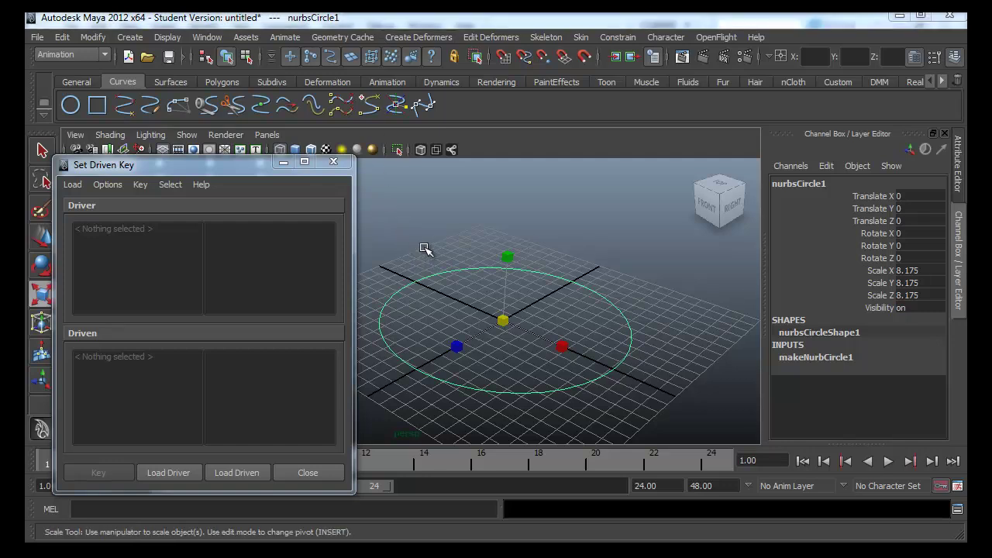
mouse_move(489, 220)
alt+mouse_down()
mouse_move(492, 210)
mouse_move(476, 219)
mouse_move(480, 235)
mouse_move(510, 247)
mouse_move(448, 220)
alt+mouse_up()
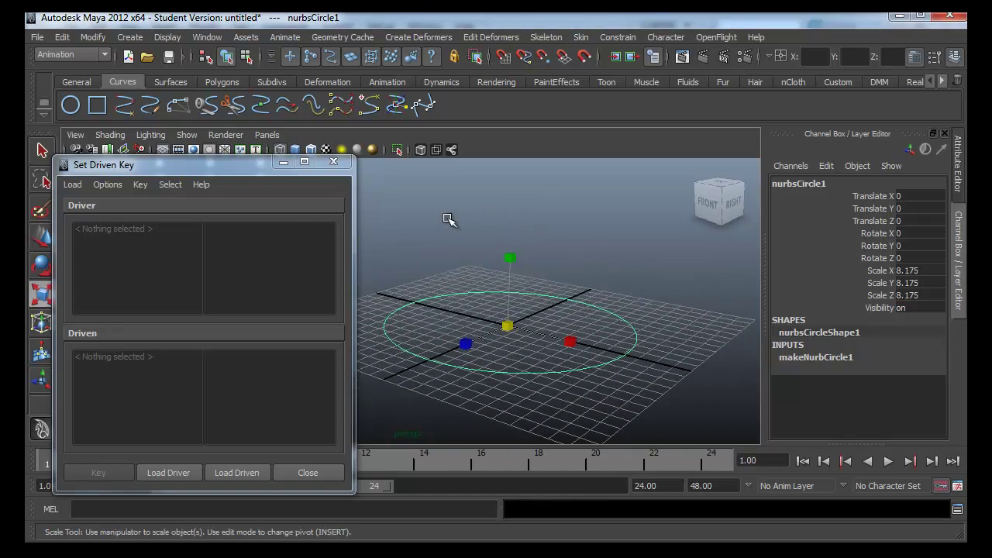
click(283, 162)
Create a polygon plane scaled to 13.518 and rotated 90 in Z to stand upright
click(222, 83)
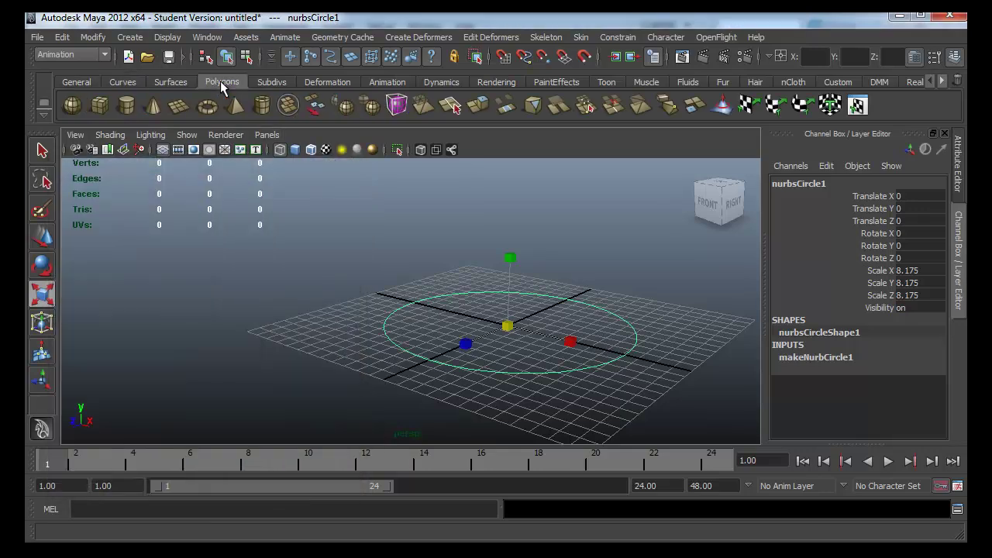
click(178, 104)
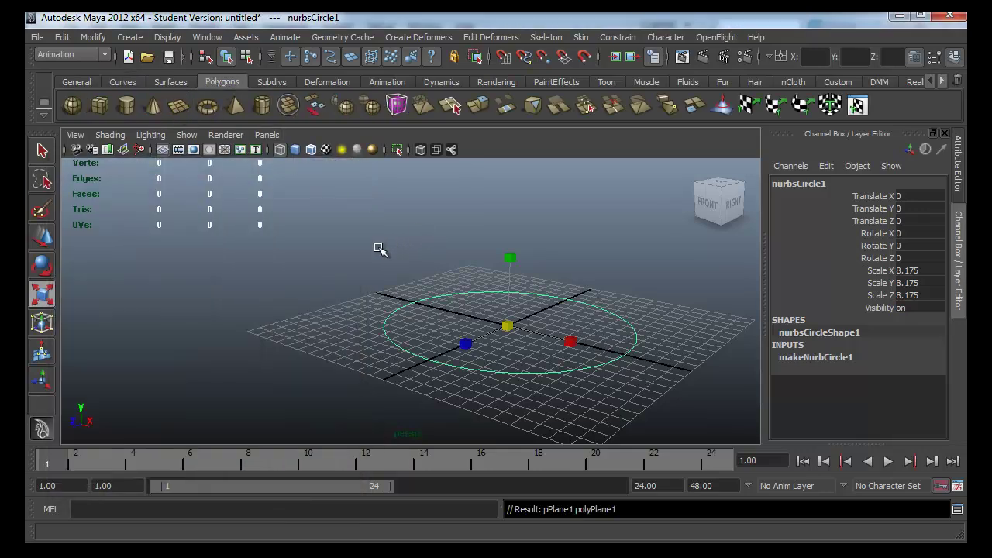
alt+drag(397, 261, 467, 287)
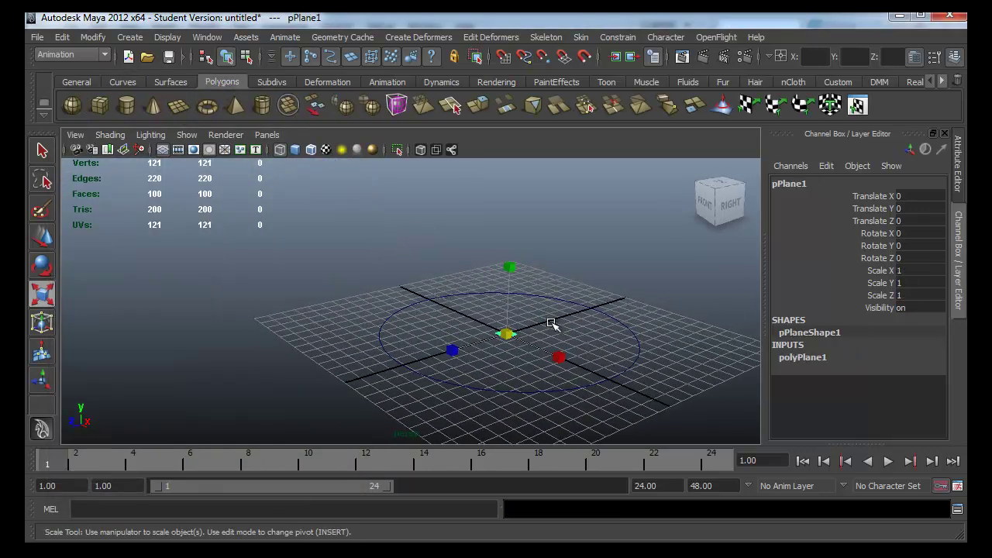
mouse_move(515, 335)
alt+mouse_down()
mouse_move(500, 348)
mouse_move(635, 255)
alt+mouse_up()
key(e)
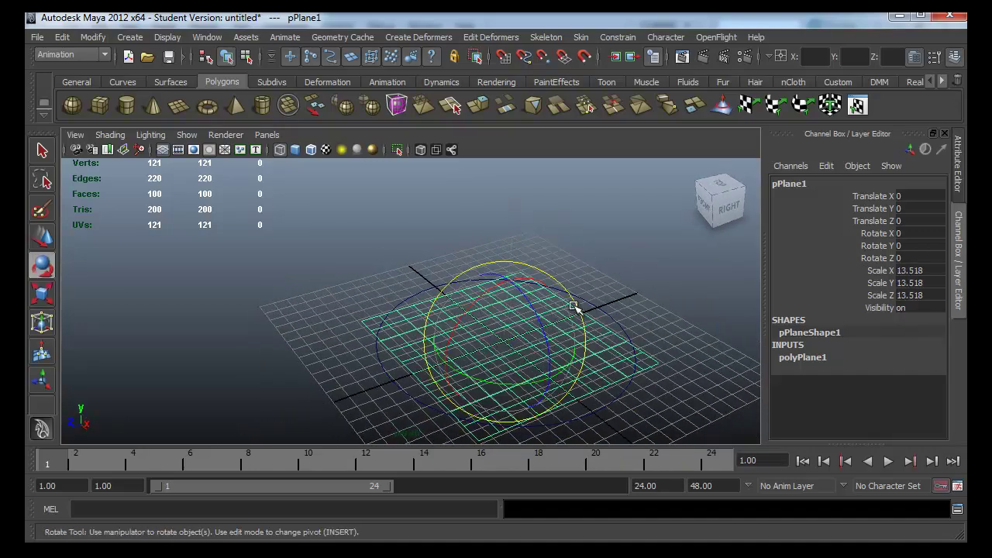
drag(546, 325, 837, 222)
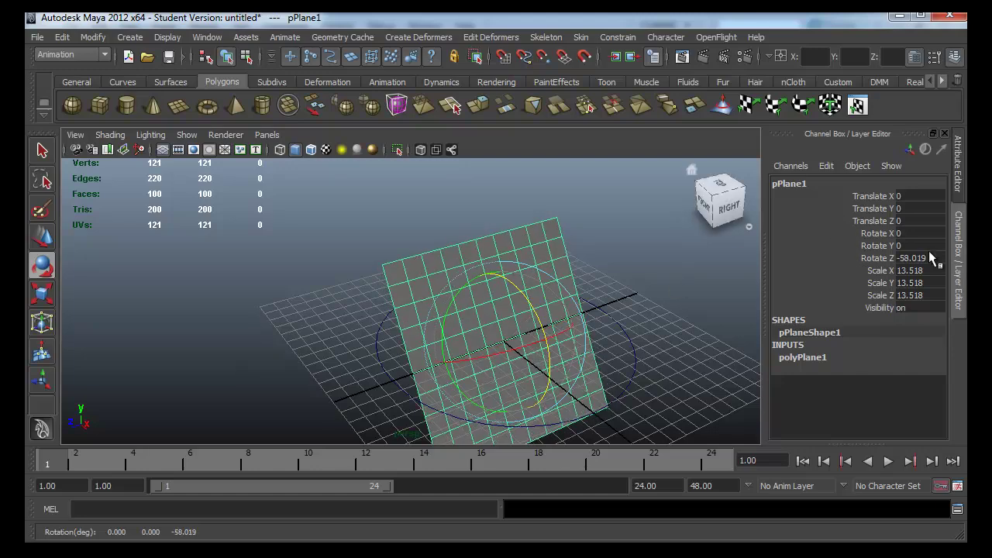
text(90)
key(Return)
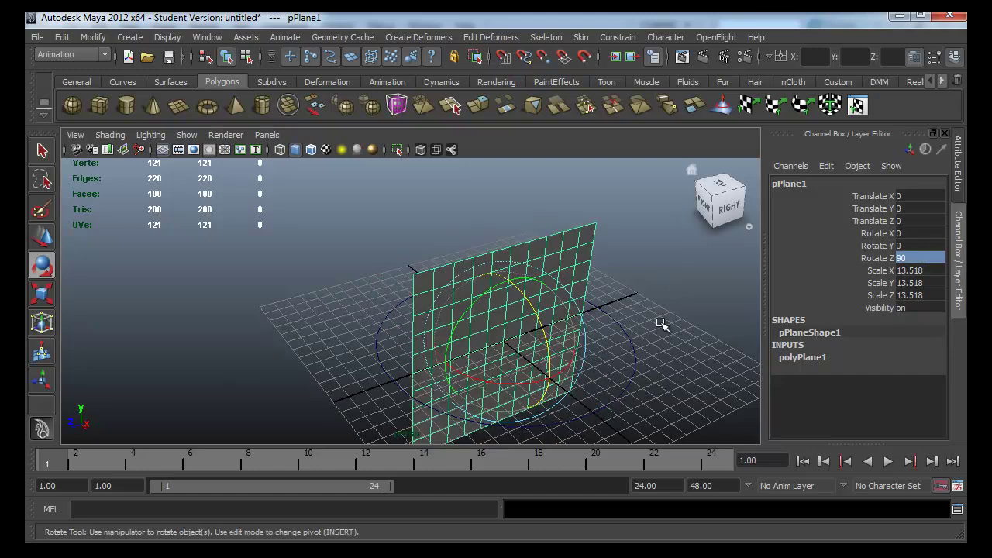
Raise the plane above the grid to Translate Y 6.742
alt+drag(660, 323, 510, 377)
key(w)
mouse_move(518, 273)
mouse_down()
mouse_move(502, 172)
mouse_move(500, 285)
mouse_up()
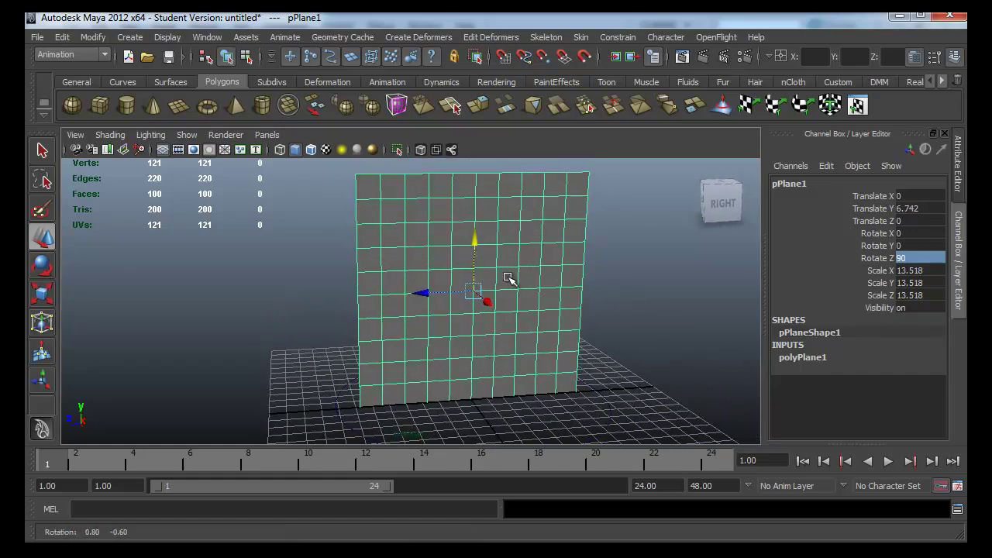
click(536, 284)
alt+drag(535, 284, 547, 306)
click(533, 279)
Duplicate the plane twice, offset the copies, and enable Wireframe on Shaded
key(ctrl+d)
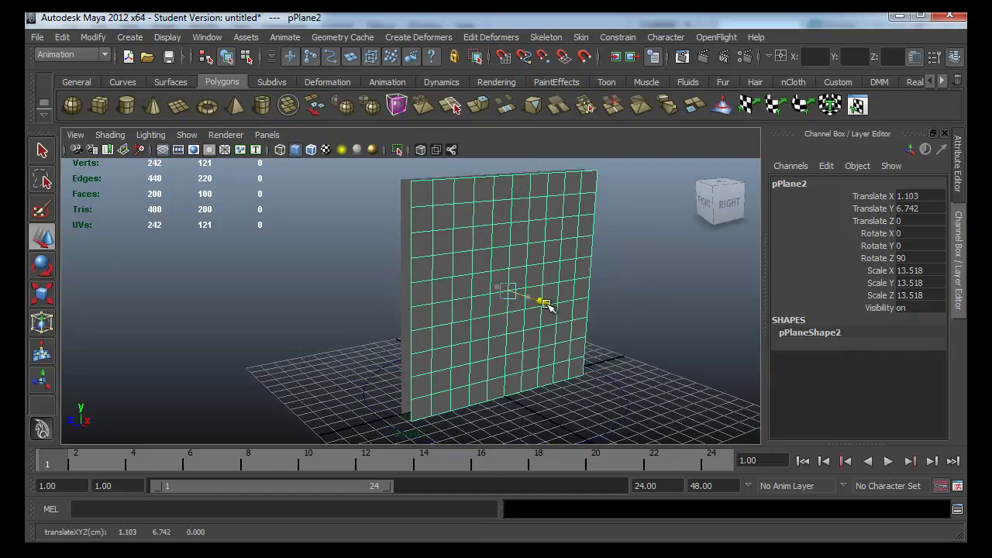
key(ctrl+d)
drag(479, 307, 658, 282)
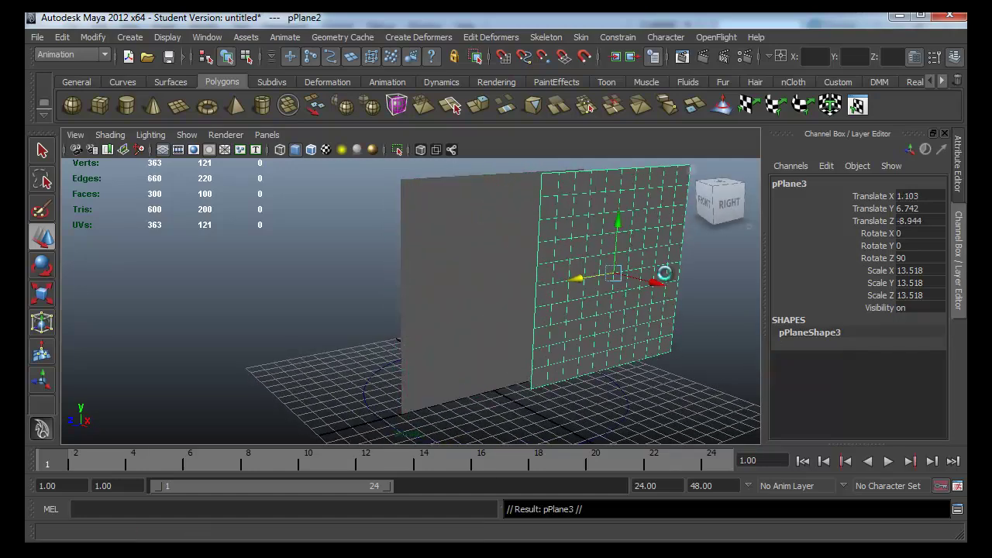
drag(597, 285, 419, 334)
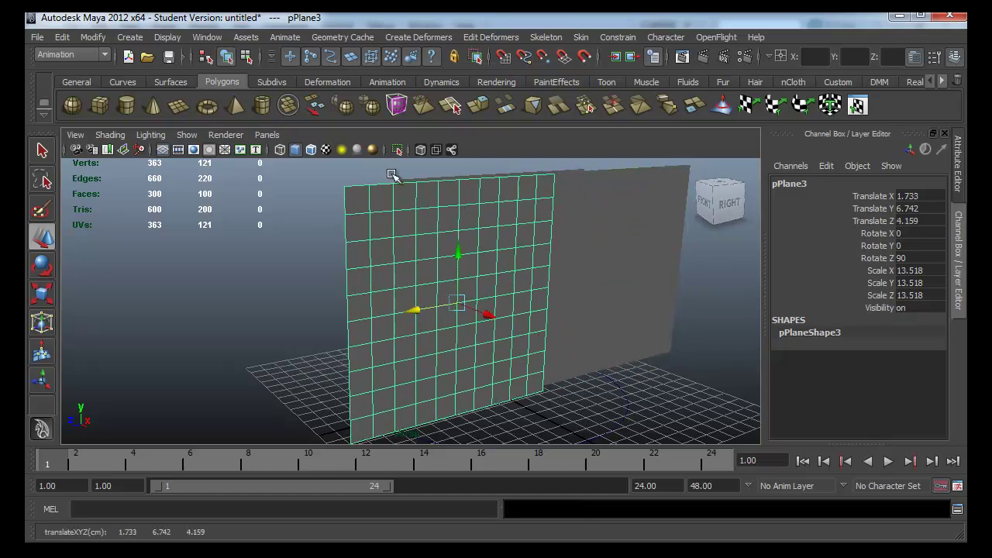
click(314, 151)
mouse_move(554, 256)
alt+mouse_down()
mouse_move(630, 207)
mouse_move(671, 283)
mouse_move(552, 259)
alt+mouse_up()
click(670, 283)
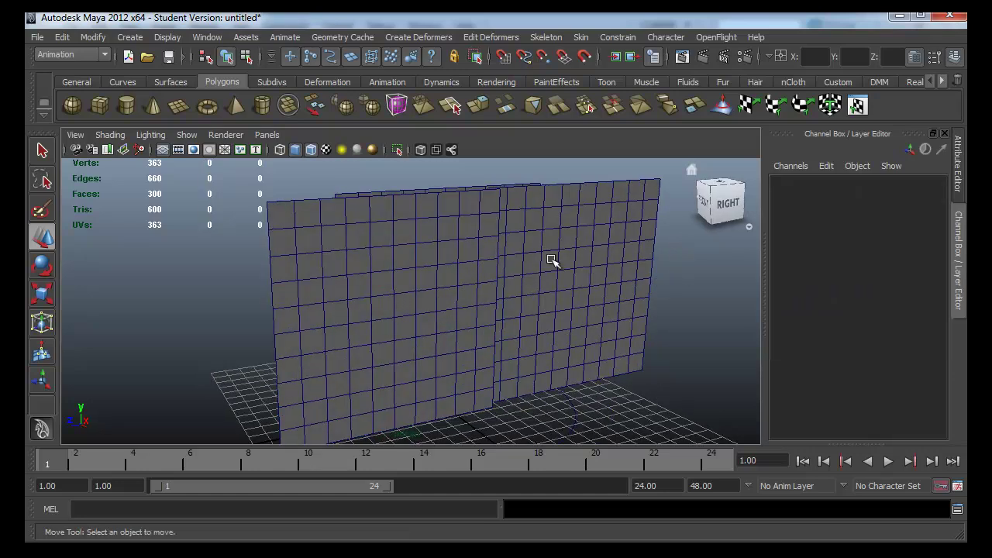
Create a polygon torus, raise it to the panel's middle and rotate it upright about Z
click(207, 105)
alt+drag(454, 243, 450, 355)
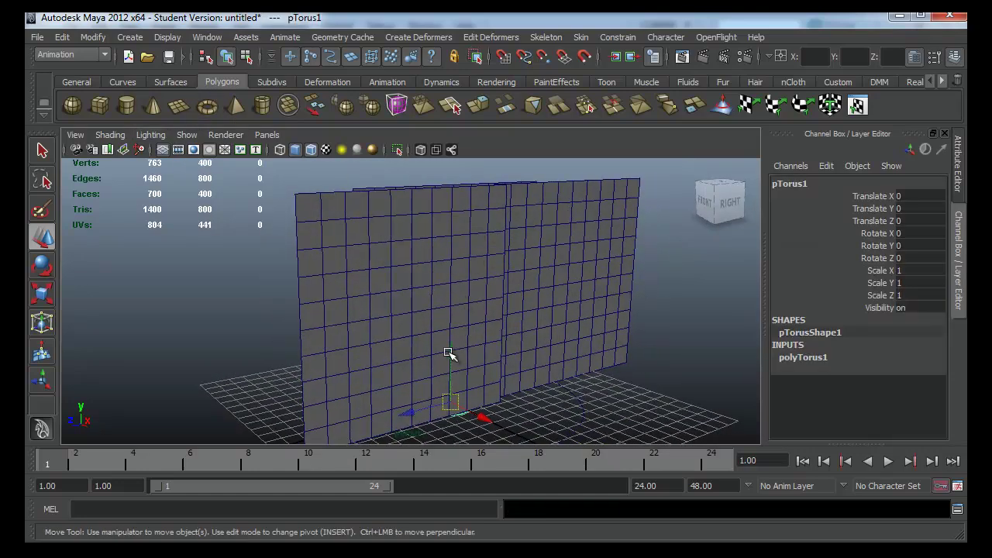
click(448, 353)
drag(482, 312, 525, 325)
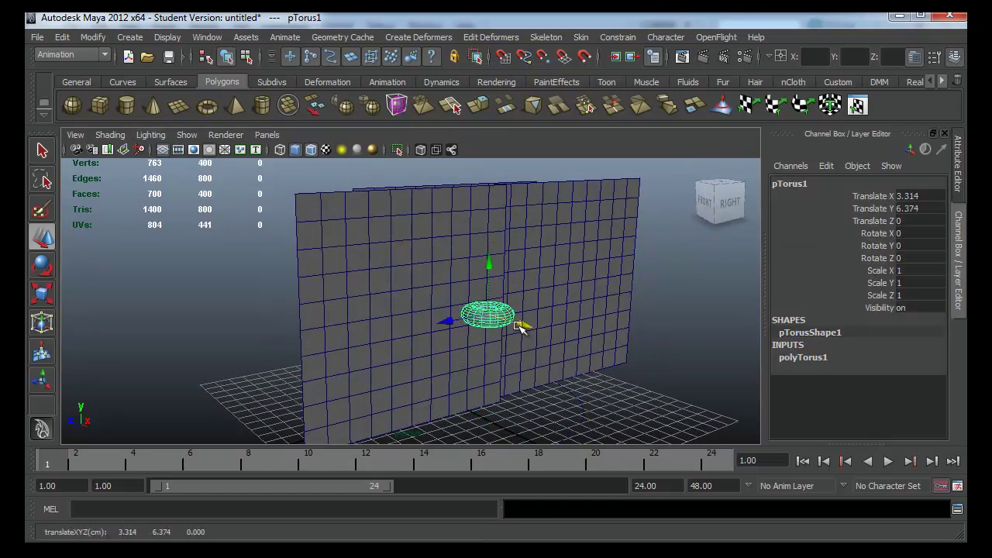
key(e)
drag(525, 290, 545, 328)
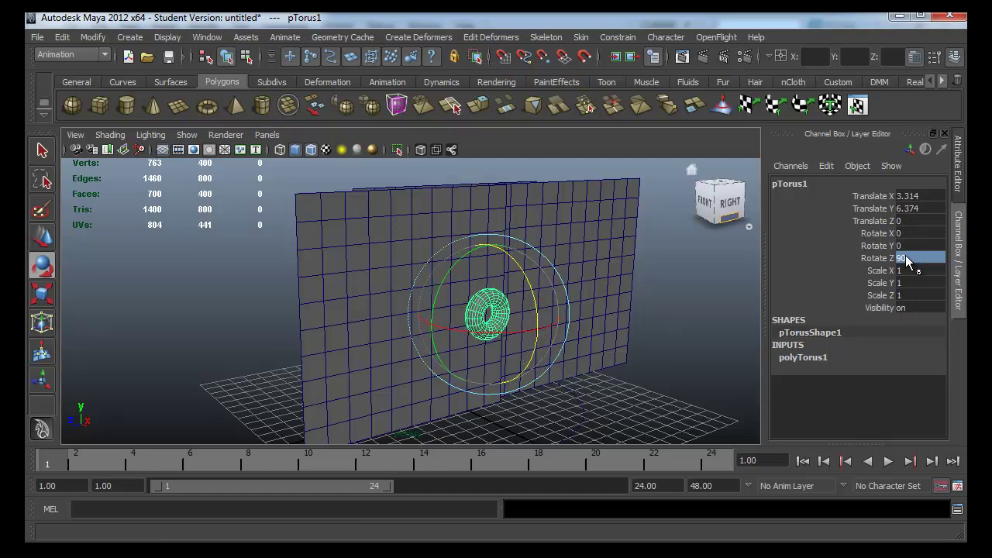
alt+drag(620, 314, 564, 317)
Scale the torus uniformly to 2.33, flatten it to 0.813 in Y, and duplicate it
key(r)
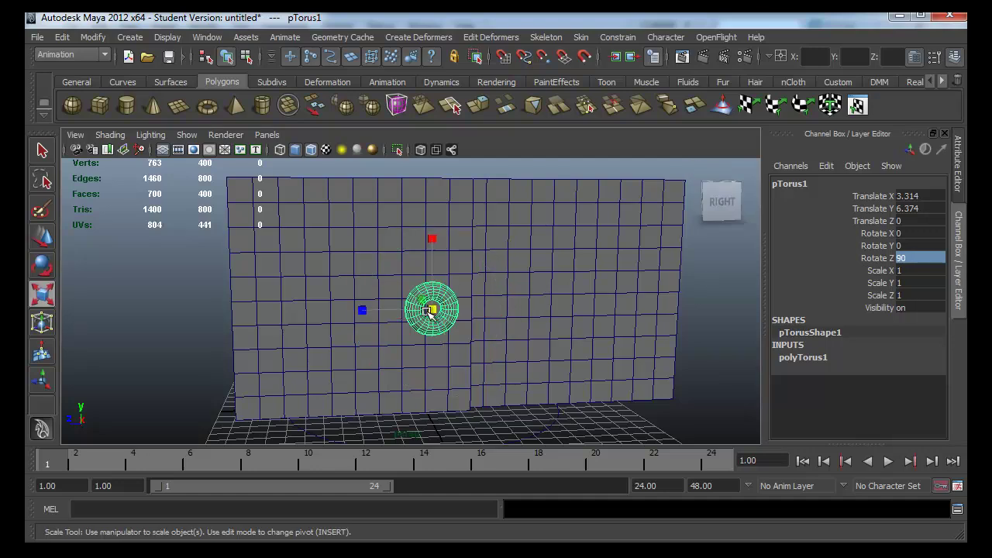
drag(432, 309, 555, 287)
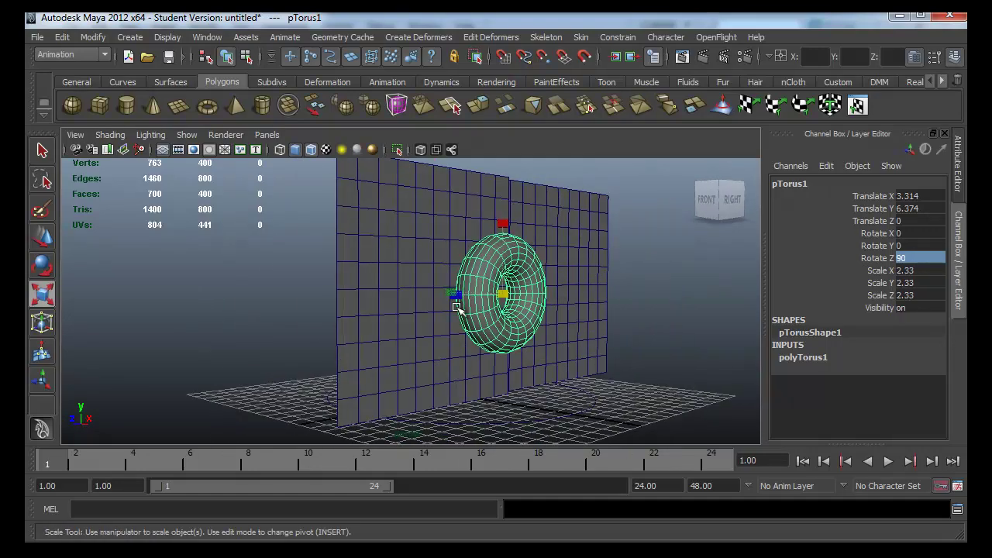
mouse_move(459, 302)
alt+mouse_down()
mouse_move(470, 295)
mouse_move(572, 332)
mouse_move(566, 310)
mouse_move(424, 298)
mouse_move(532, 318)
mouse_move(465, 344)
mouse_move(485, 331)
mouse_move(459, 336)
mouse_move(518, 328)
mouse_move(465, 295)
mouse_move(488, 344)
alt+mouse_up()
key(w)
key(ctrl+d)
Create a polygon cube and stretch it along Z to 24.291 into a long bar
click(107, 111)
key(r)
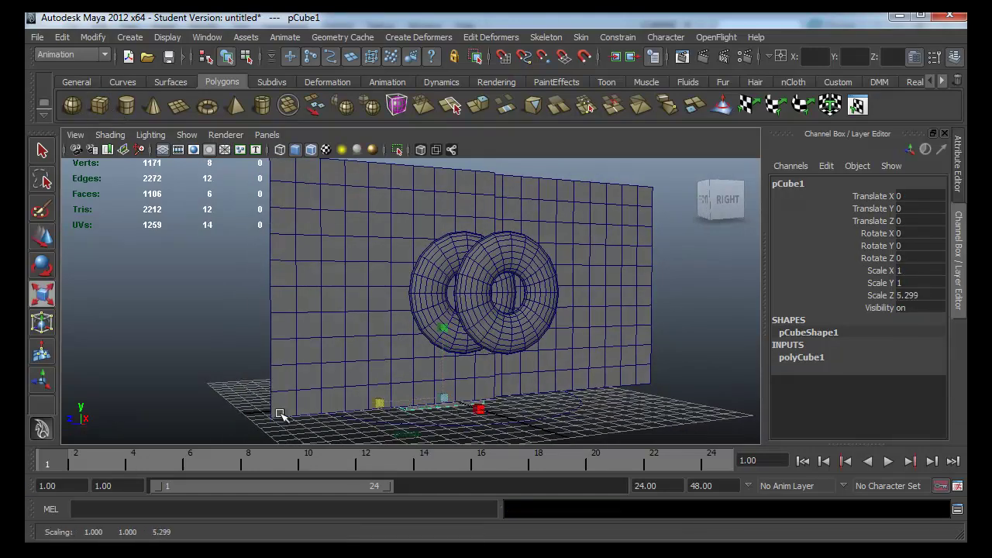
drag(381, 403, 84, 421)
key(w)
Raise the bar to Translate Y 6.016 so it runs through both rings at mid-wall
mouse_move(475, 391)
alt+mouse_down()
mouse_move(532, 412)
mouse_move(540, 396)
alt+mouse_up()
click(513, 399)
click(504, 405)
mouse_move(505, 360)
mouse_down()
mouse_move(505, 262)
mouse_move(516, 259)
mouse_up()
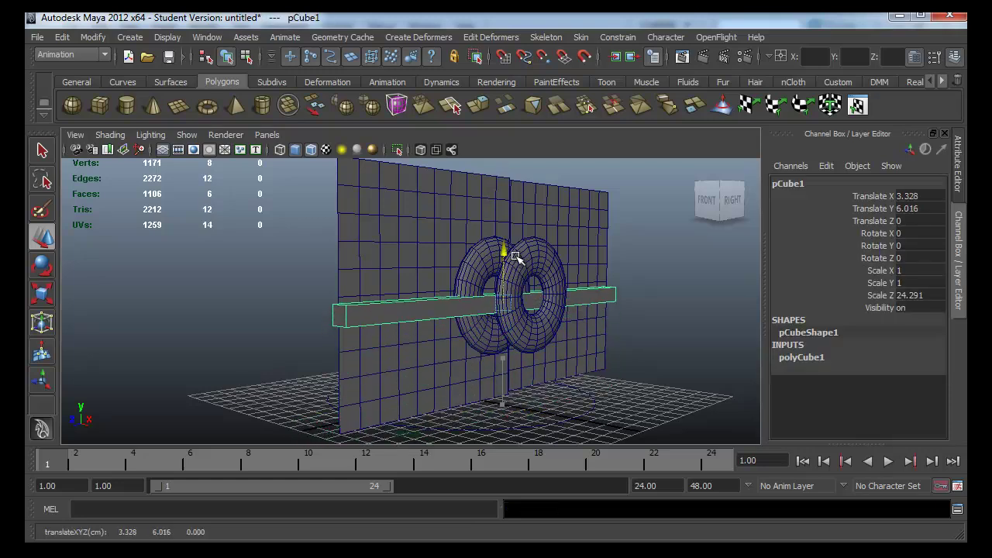
mouse_move(545, 304)
mouse_down()
mouse_move(468, 301)
mouse_move(496, 333)
mouse_up()
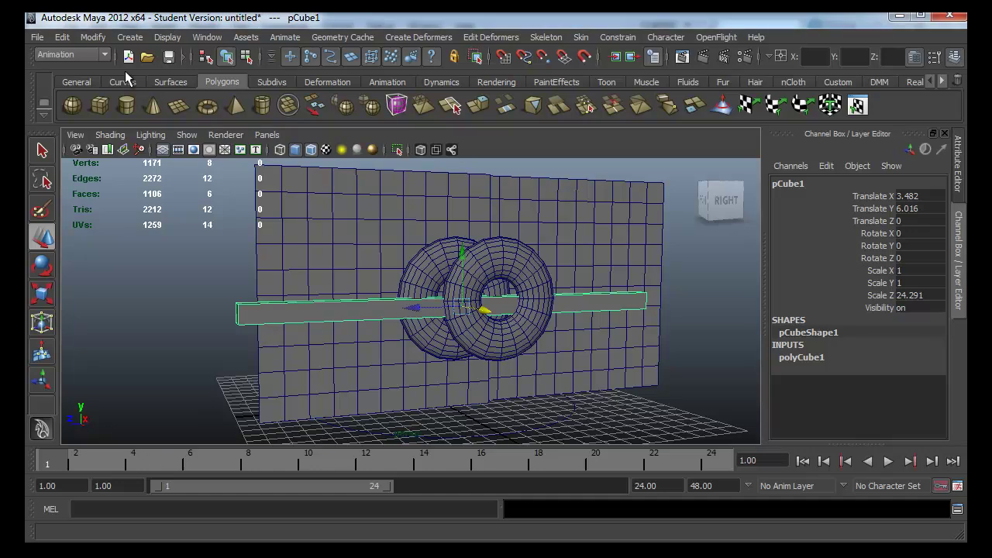
click(626, 276)
alt+drag(626, 277, 558, 279)
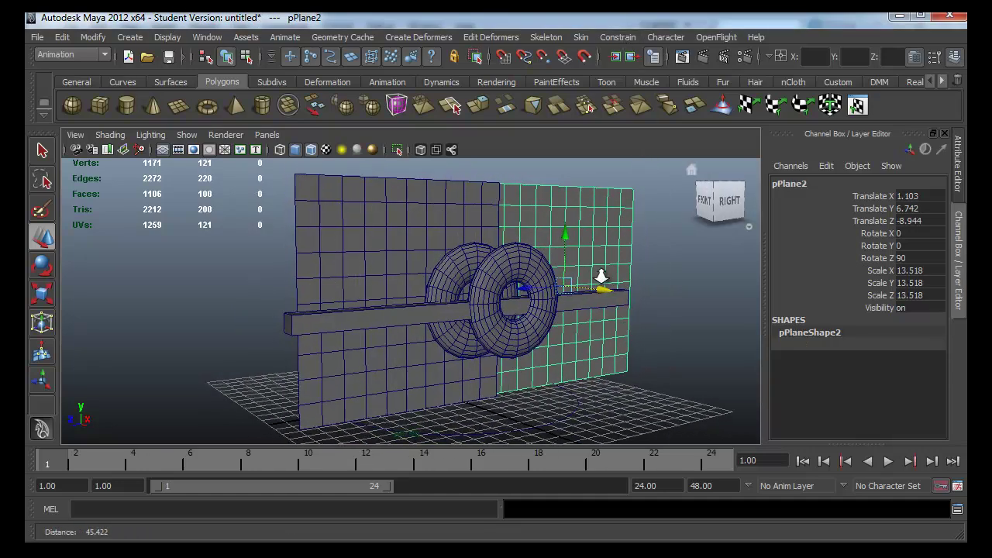
Open the Set Driven Key editor and load the planes, tori and cross bar as driven objects
click(223, 37)
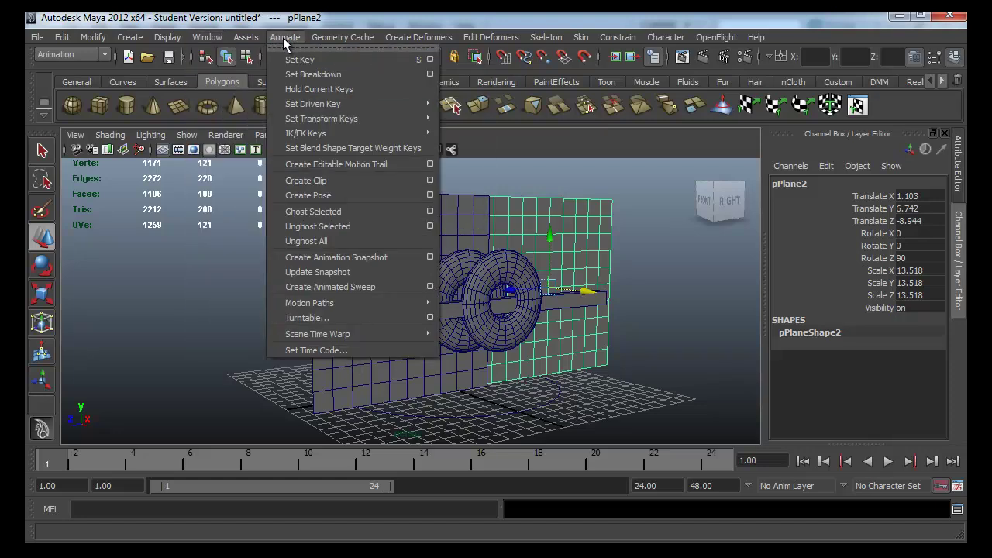
mouse_move(313, 104)
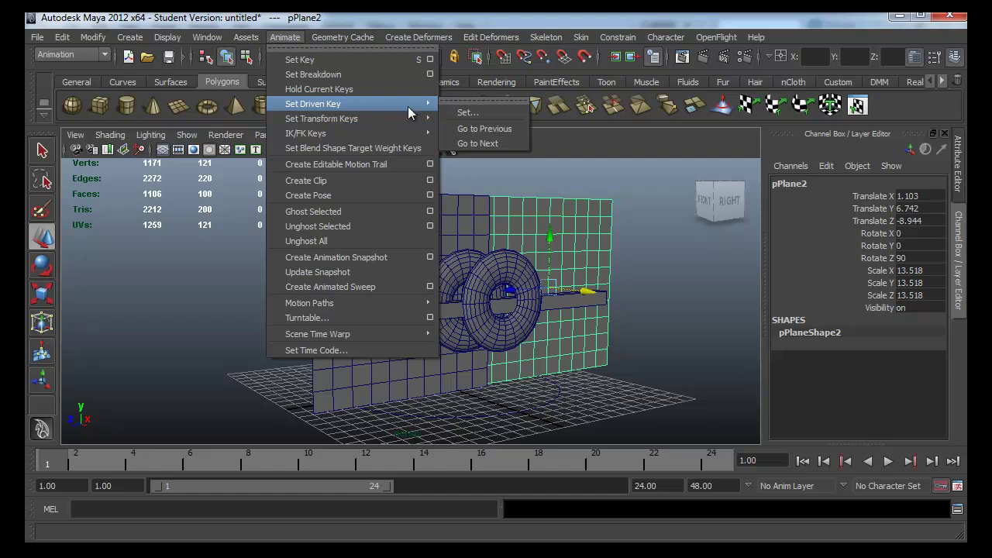
click(468, 113)
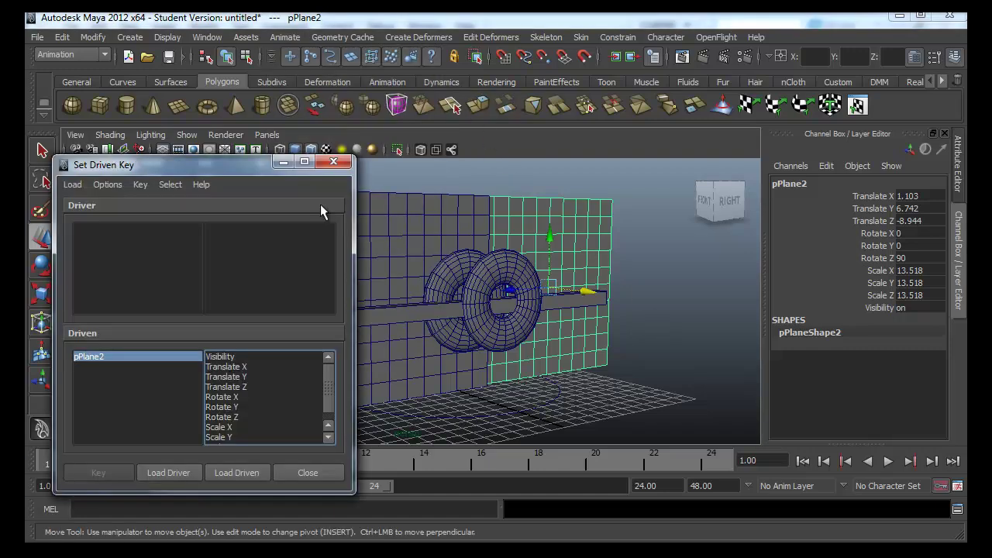
drag(216, 170, 187, 160)
alt+drag(496, 256, 456, 256)
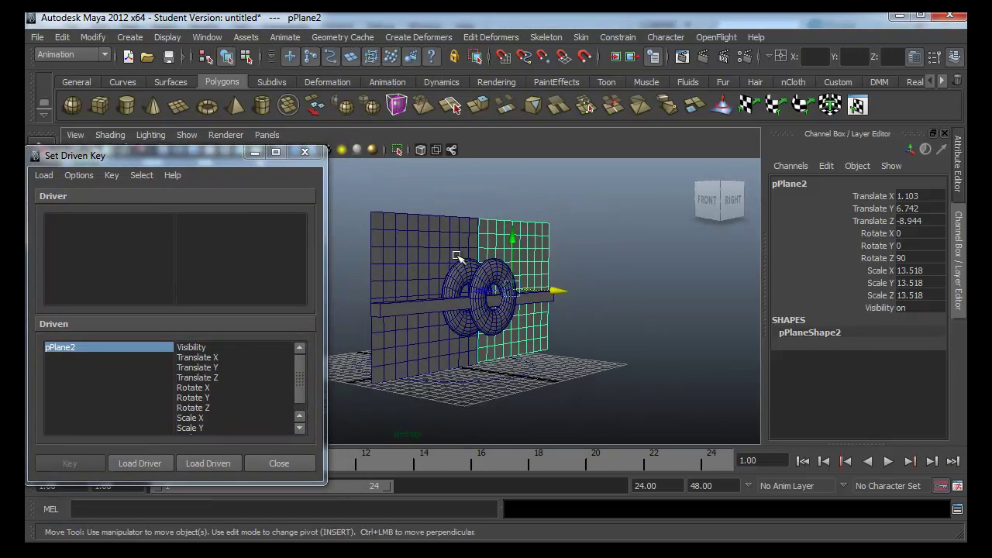
click(543, 296)
alt+drag(496, 349, 542, 349)
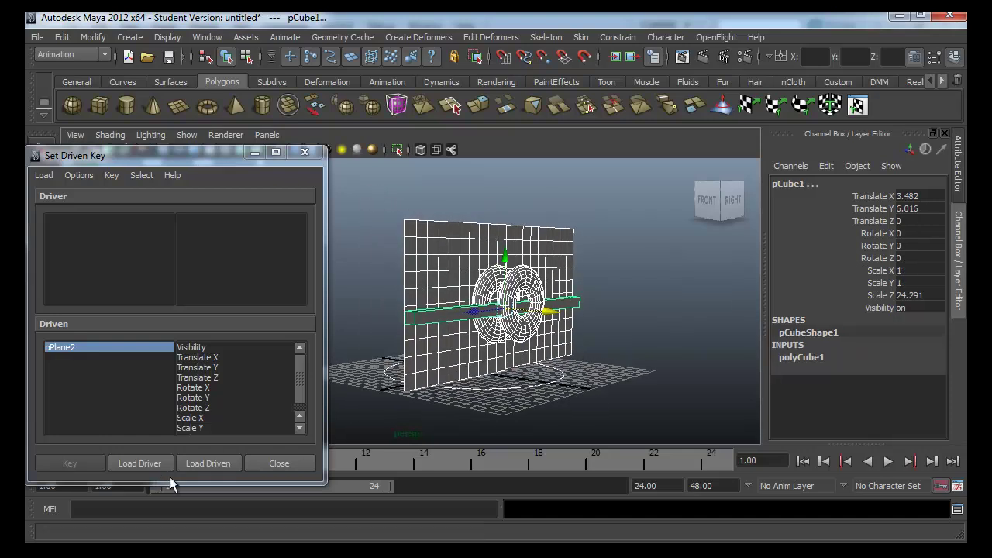
click(202, 462)
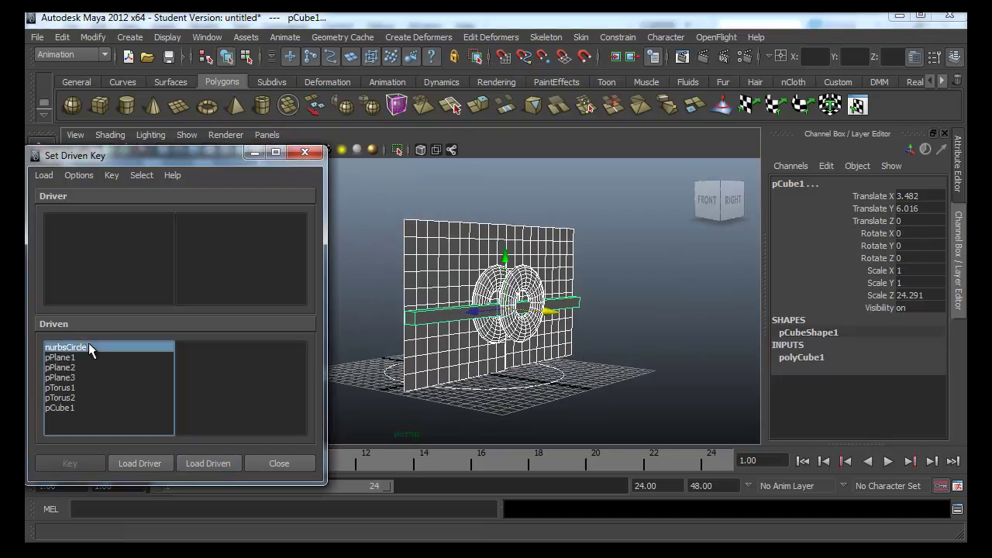
drag(89, 347, 78, 409)
drag(207, 359, 216, 436)
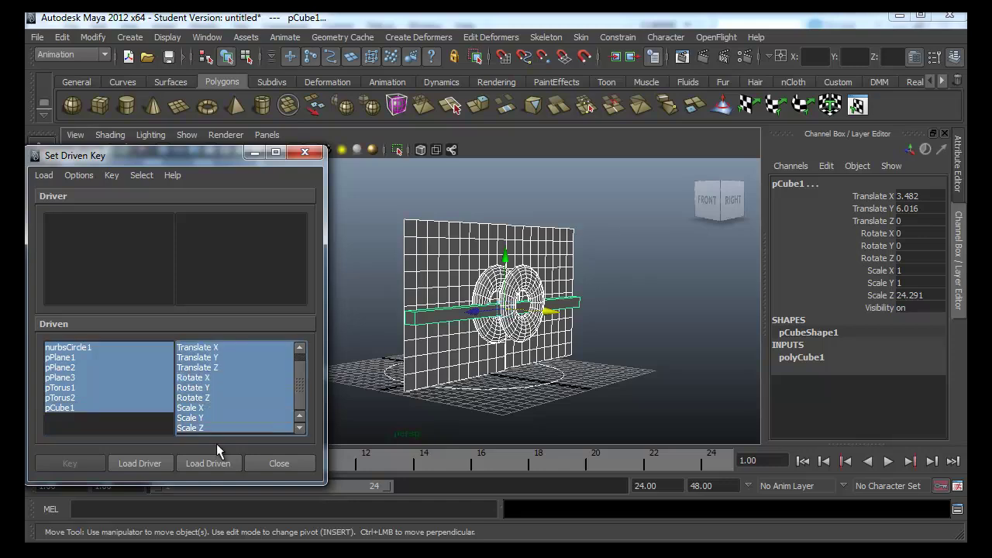
scroll(259, 353, up, 1)
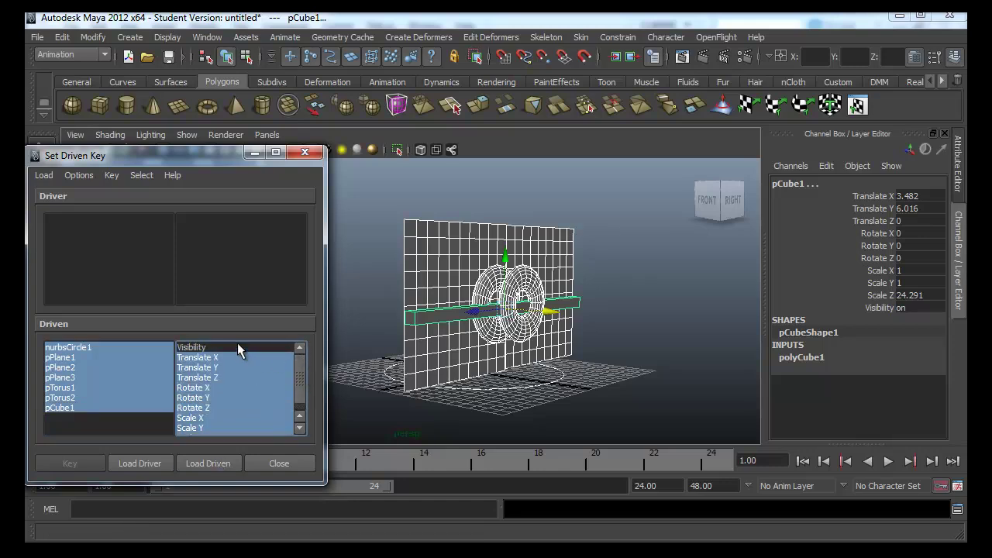
Raise nurbsCircle1 above the walls to Translate Y 14.54
alt+drag(481, 342, 444, 337)
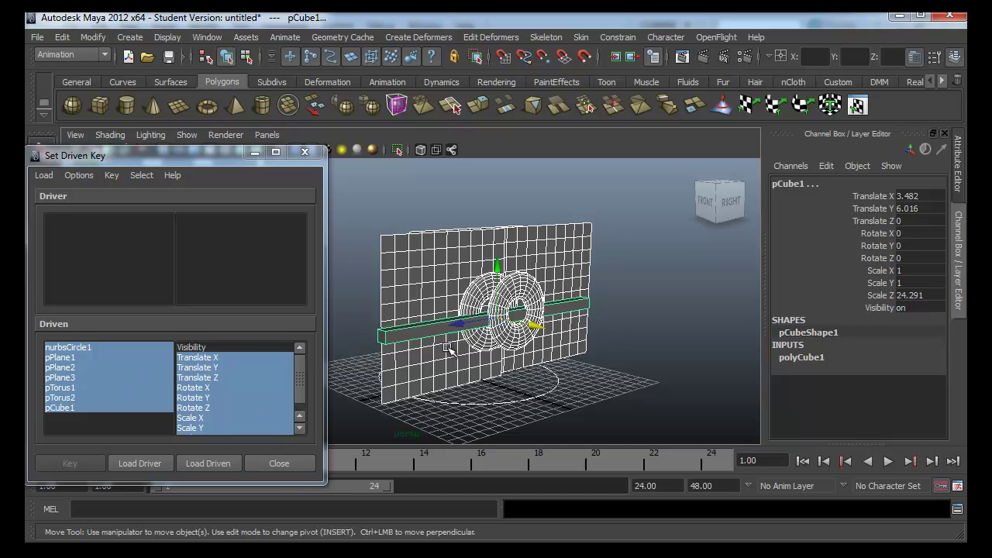
alt+drag(419, 360, 503, 376)
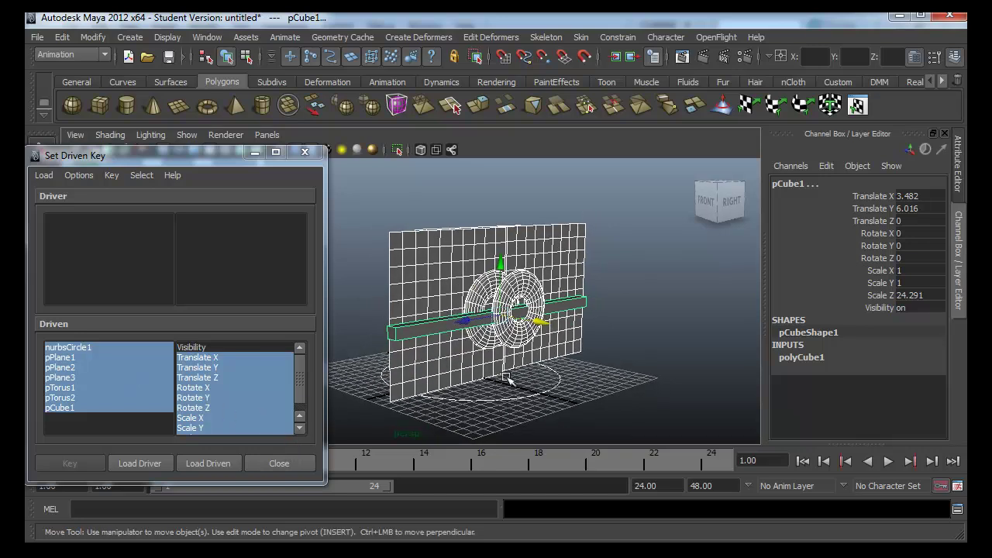
click(543, 391)
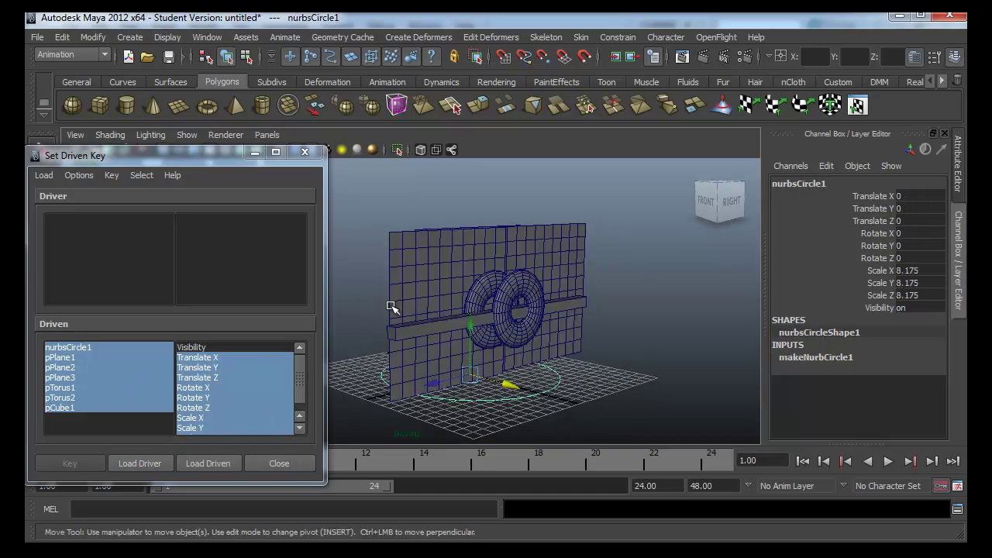
alt+drag(391, 307, 531, 287)
click(578, 307)
alt+drag(527, 394, 555, 391)
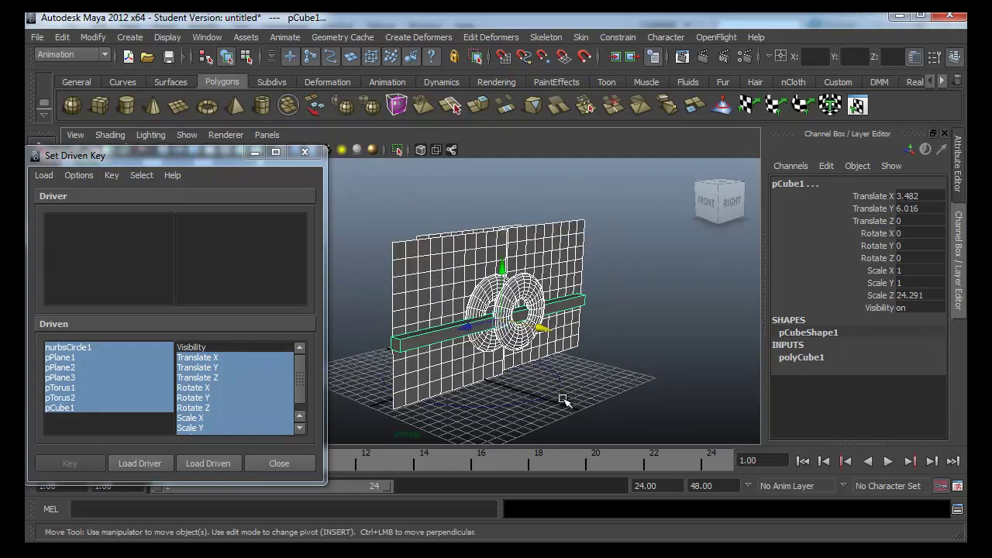
click(540, 406)
mouse_move(487, 326)
mouse_down()
mouse_move(490, 165)
mouse_move(536, 250)
mouse_move(628, 261)
mouse_move(448, 390)
mouse_move(419, 397)
mouse_up()
Select all six driven objects and their Translate X through Scale Z attributes in Set Driven Key
click(207, 463)
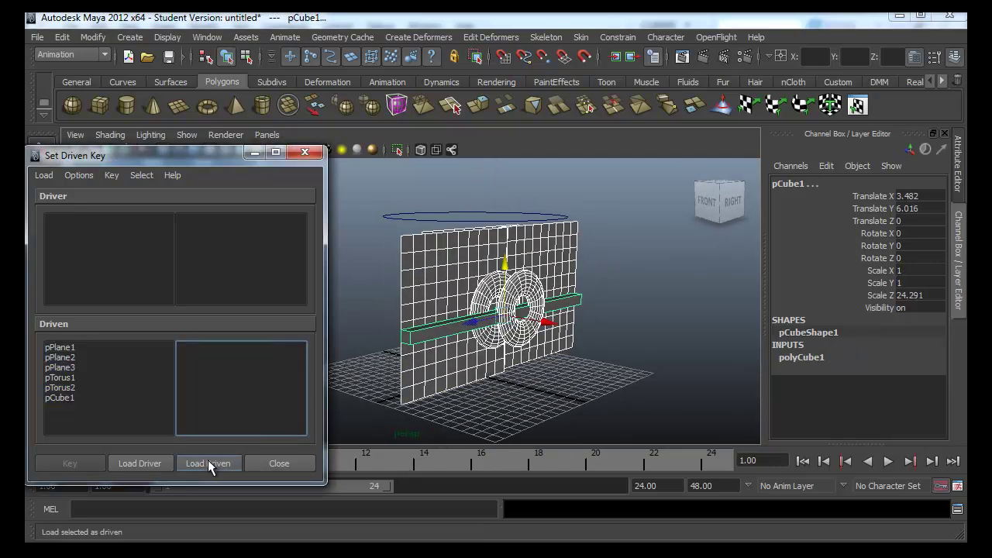
click(73, 416)
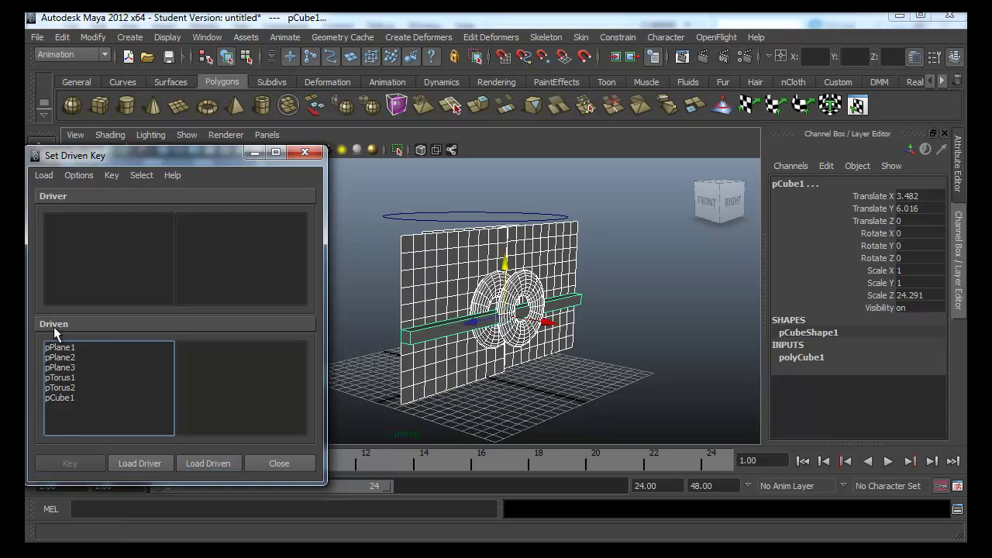
click(60, 348)
shift+click(66, 397)
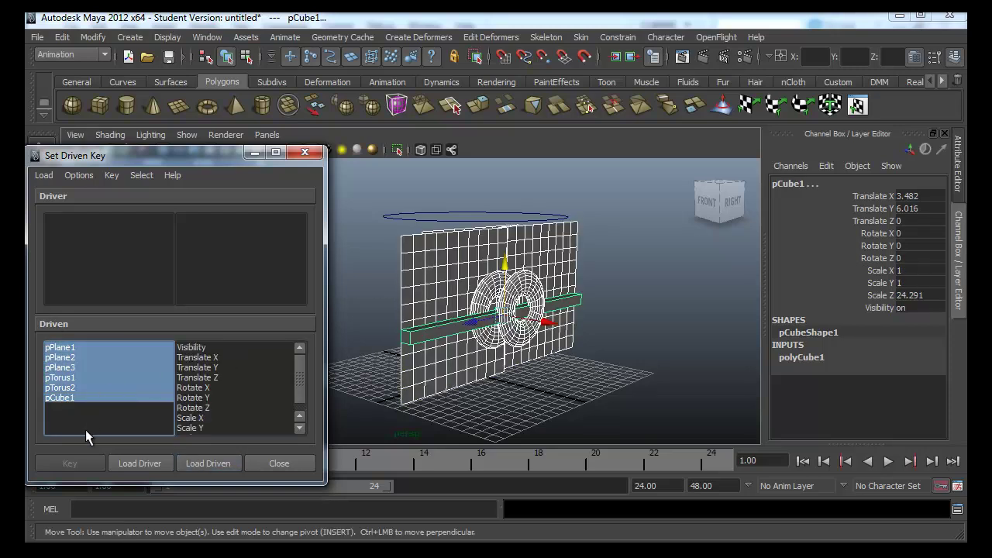
click(59, 347)
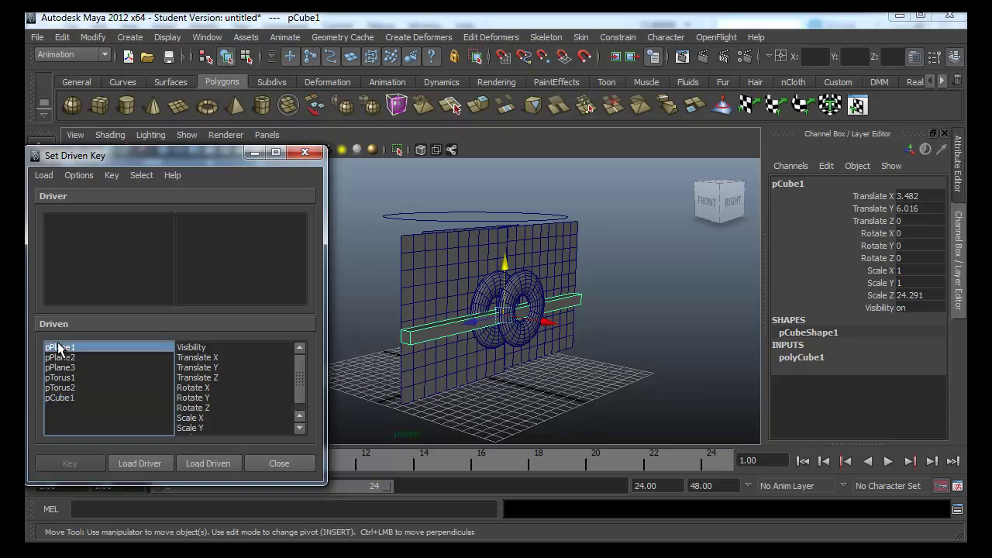
shift+click(64, 394)
click(69, 398)
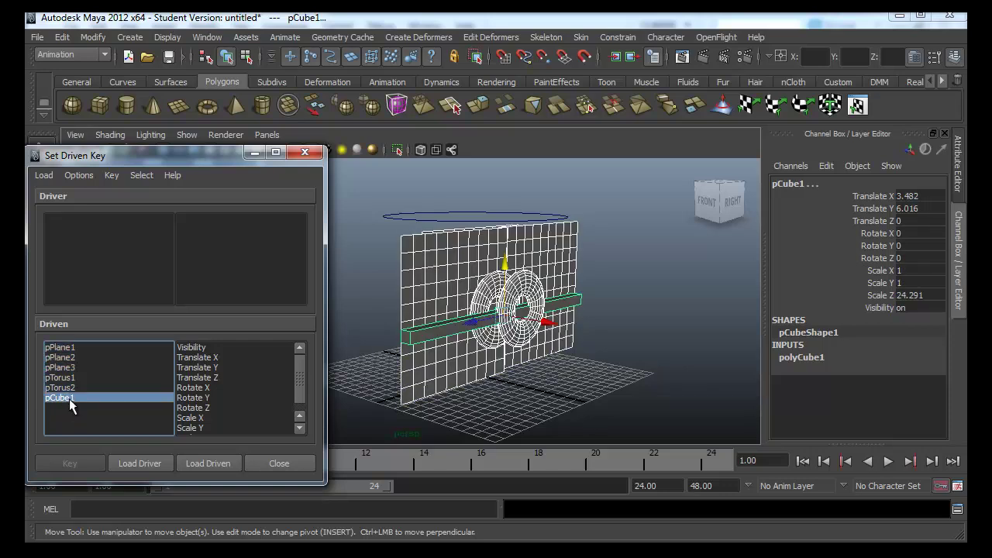
shift+click(70, 349)
shift+click(70, 369)
shift+click(72, 349)
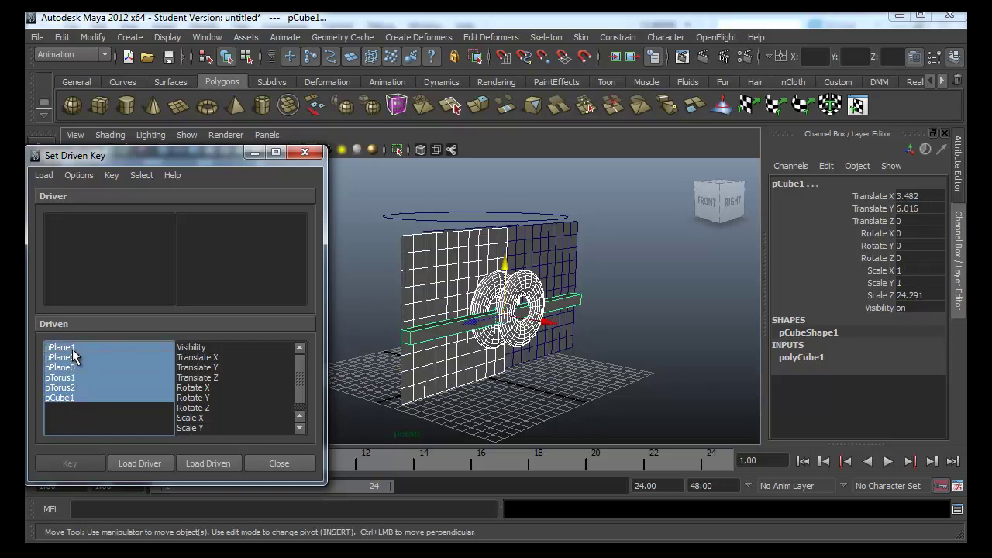
drag(245, 357, 235, 496)
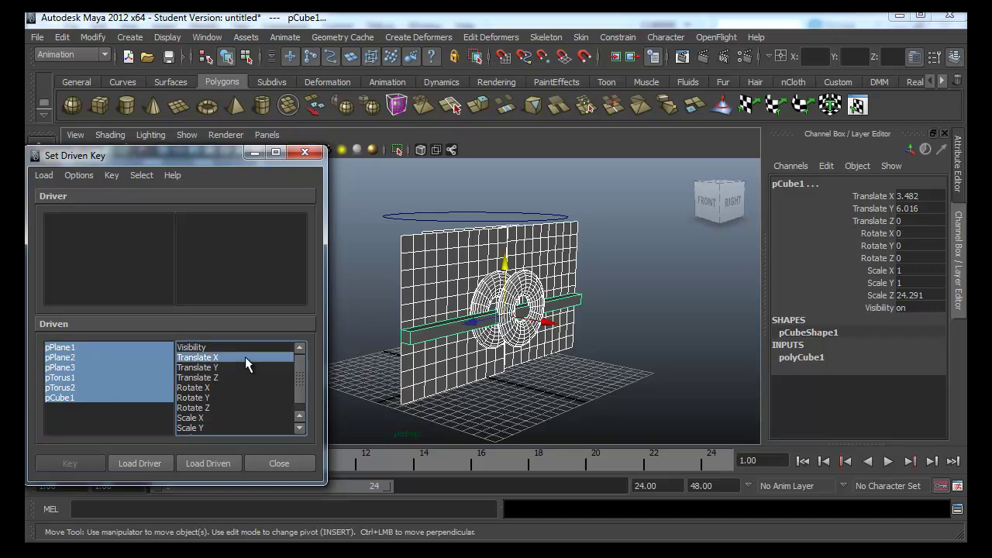
scroll(297, 367, up, 1)
drag(248, 345, 232, 489)
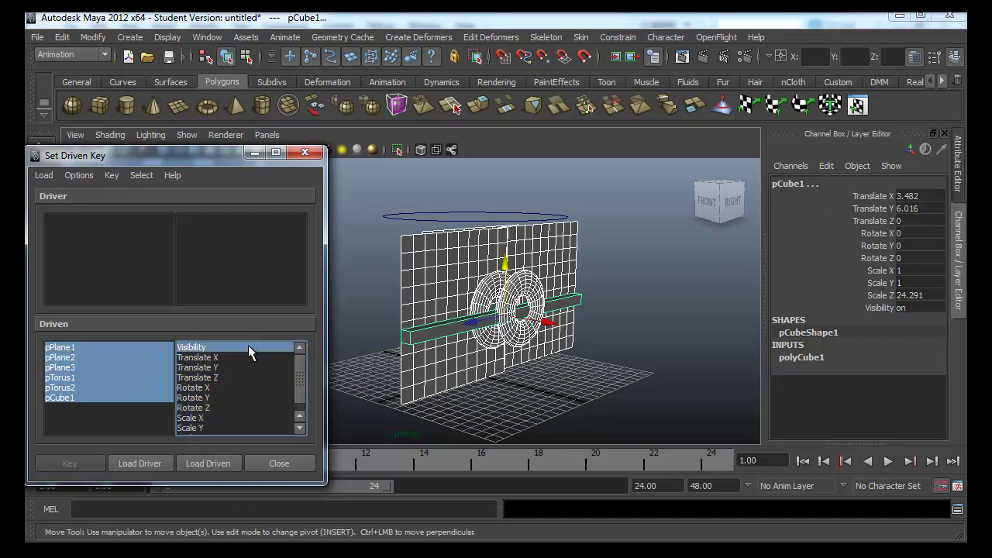
Load nurbsCircle1 as the Set Driven Key driver
mouse_move(469, 329)
alt+mouse_down()
mouse_move(524, 320)
mouse_move(451, 242)
alt+mouse_up()
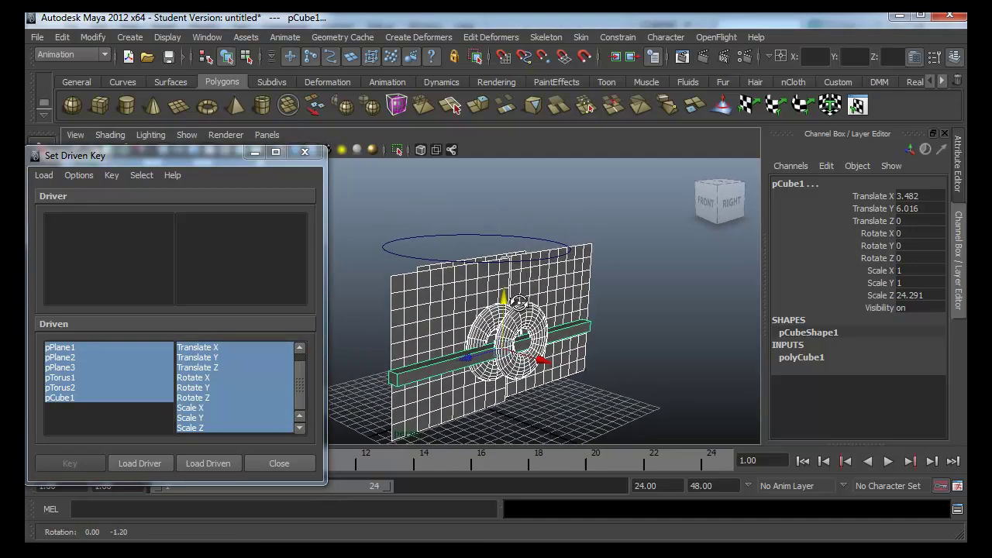
click(453, 245)
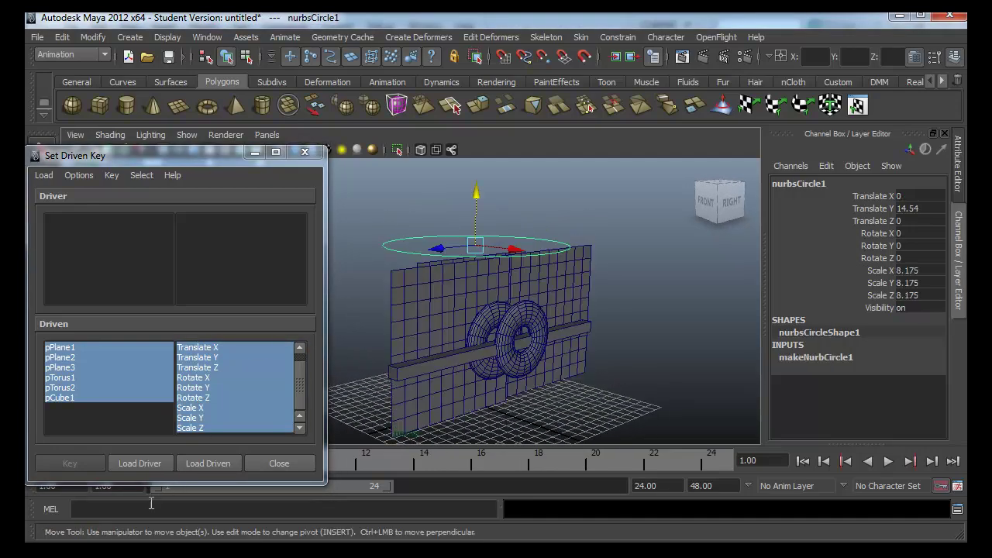
click(155, 464)
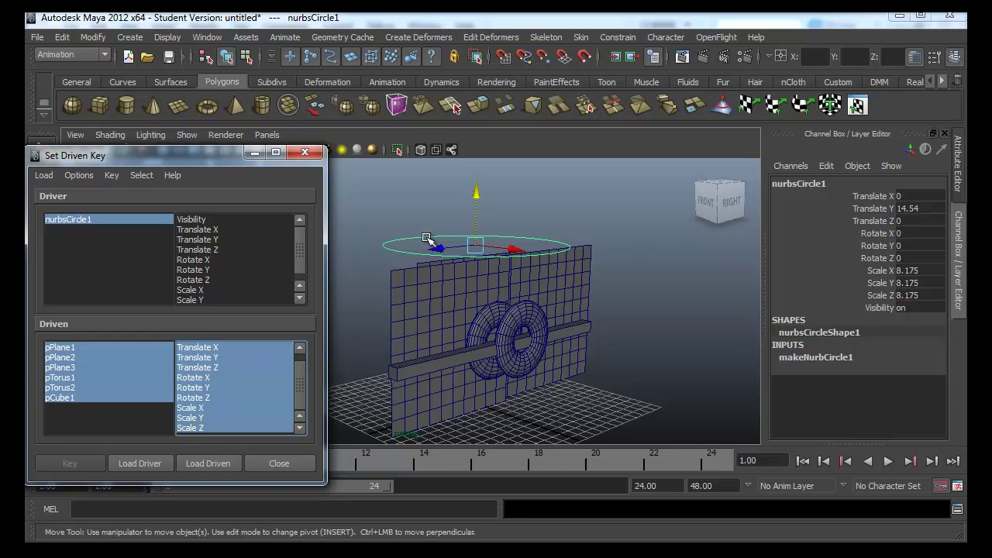
mouse_move(425, 238)
alt+mouse_down()
mouse_move(445, 248)
mouse_move(584, 230)
alt+mouse_up()
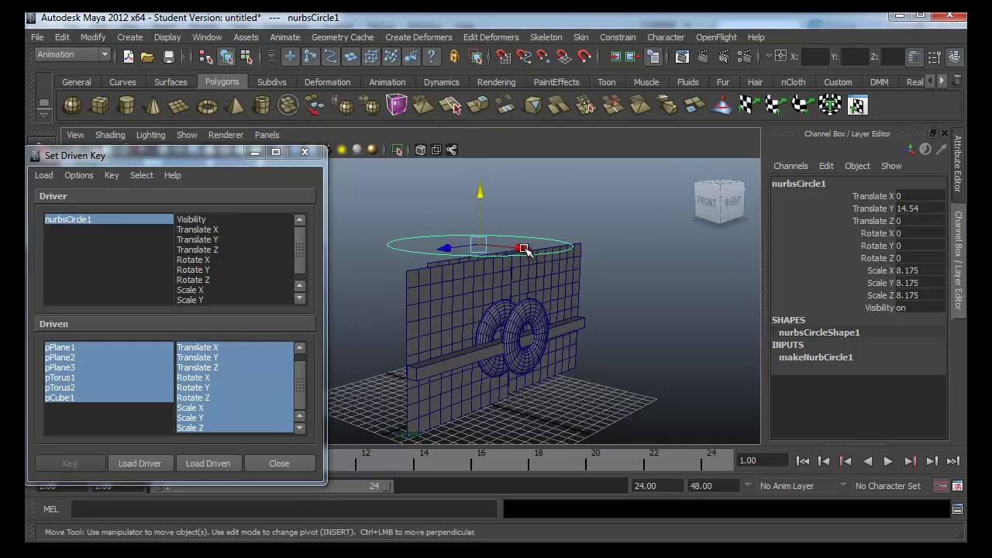
mouse_move(525, 250)
mouse_down()
mouse_move(518, 261)
mouse_move(525, 253)
mouse_up()
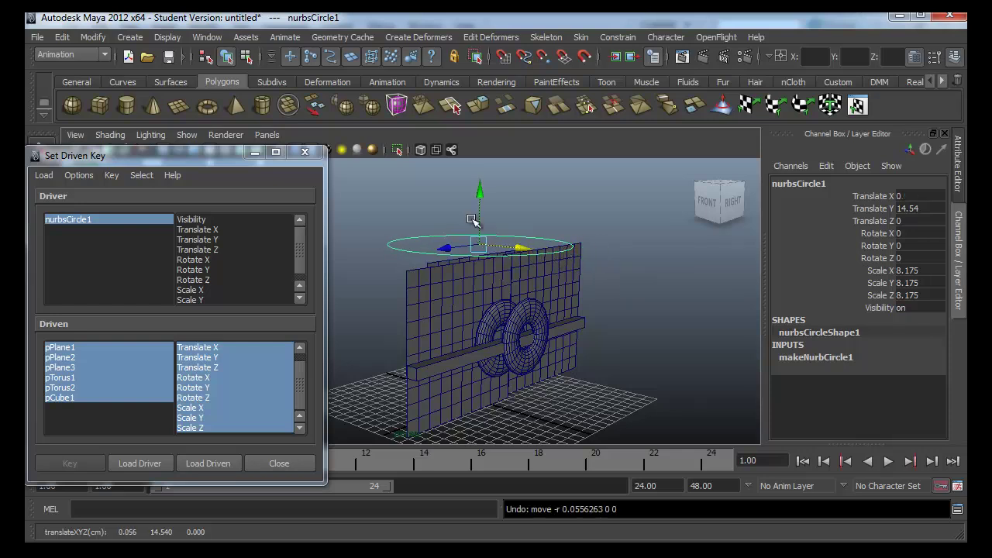
Freeze the circle's transformations and lock and hide every channel except Translate X
click(91, 37)
click(124, 89)
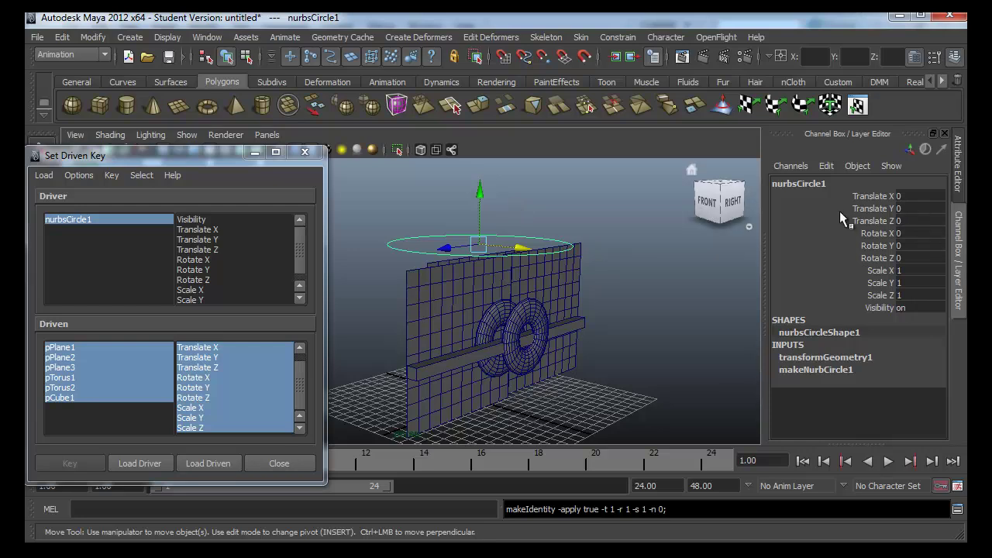
drag(840, 213, 849, 306)
right_click(852, 311)
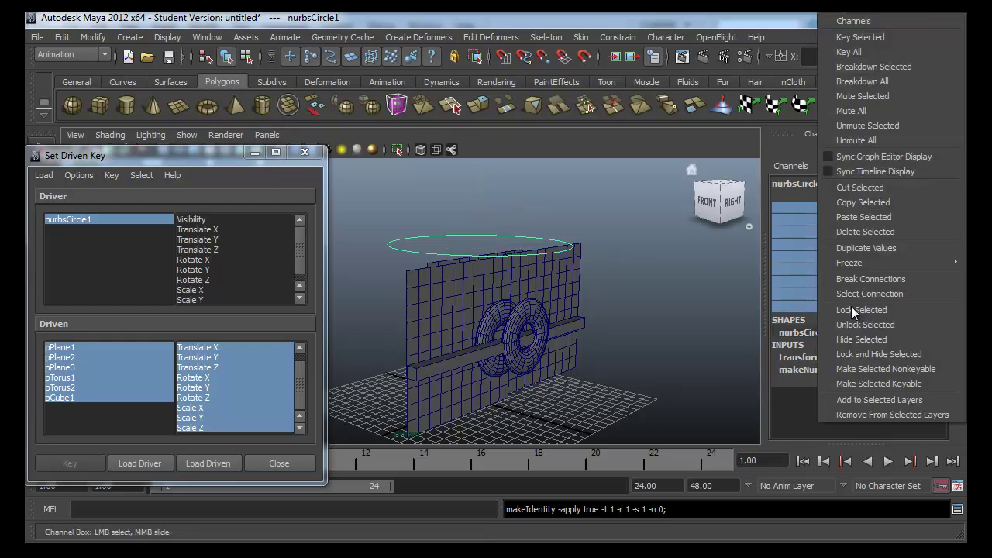
click(872, 355)
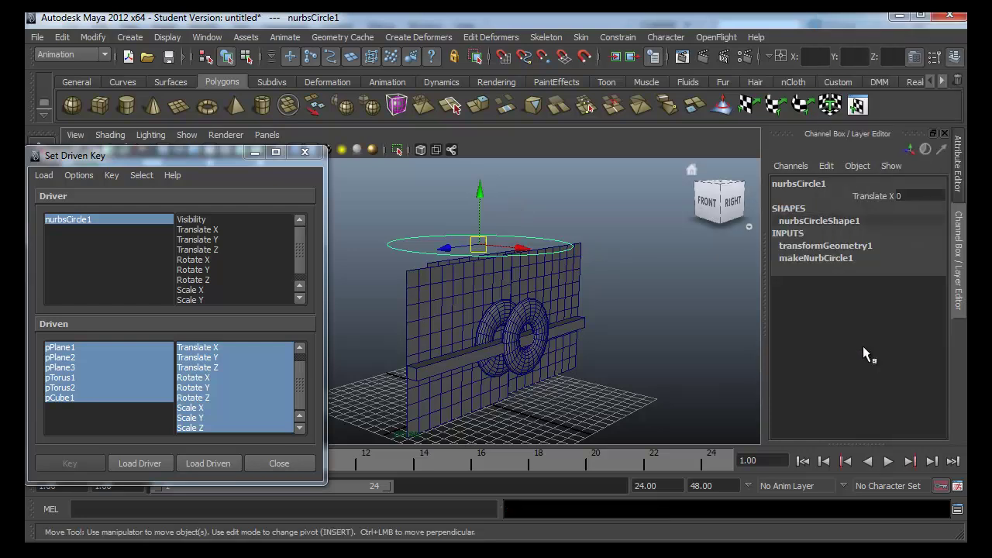
Pick Translate X as the driver attribute and key the closed-door pose at X 0
alt+drag(606, 263, 611, 267)
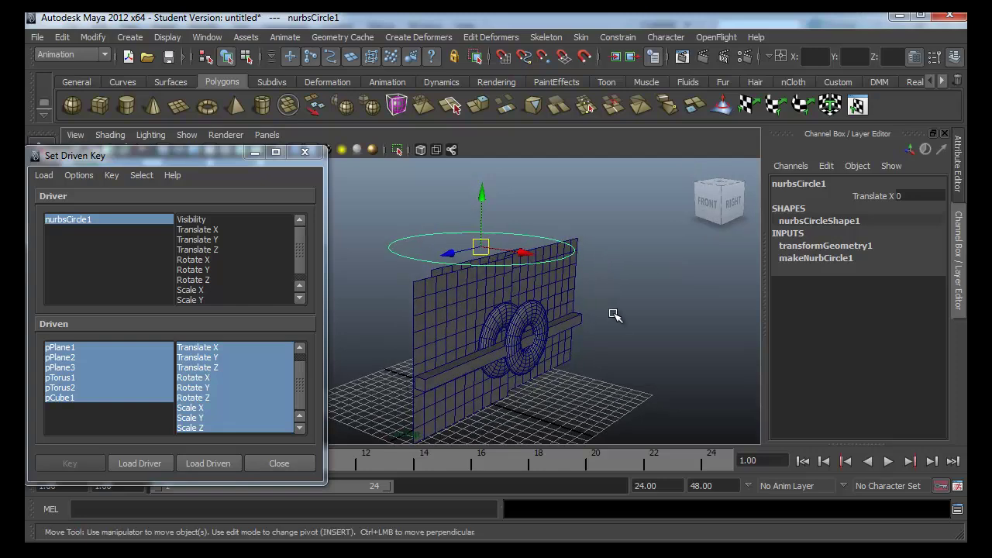
alt+drag(612, 314, 568, 277)
drag(199, 157, 205, 148)
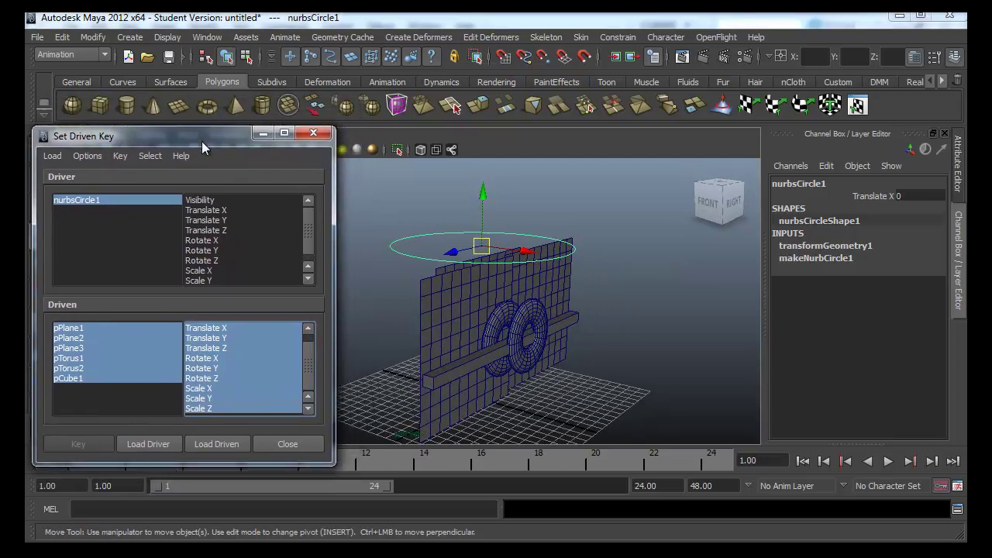
mouse_move(702, 276)
alt+mouse_down()
mouse_move(680, 290)
mouse_move(667, 279)
alt+mouse_up()
click(241, 222)
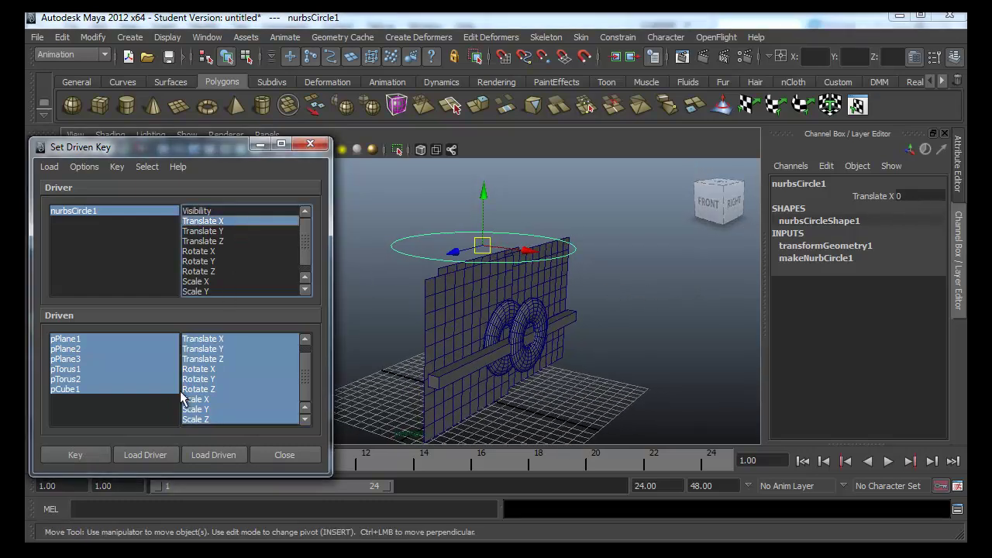
click(75, 456)
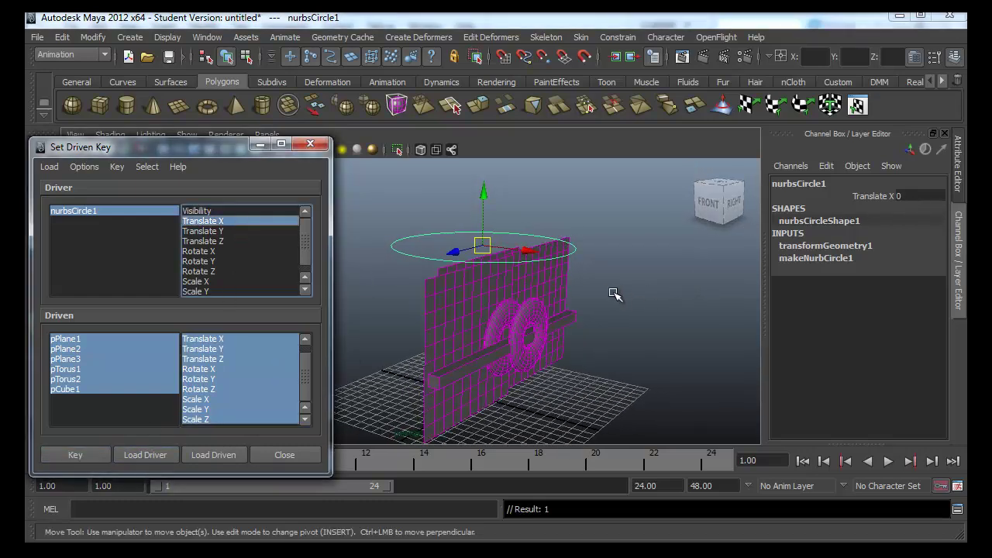
Move the circle along X and select the right torus ring pTorus2
mouse_move(611, 295)
alt+mouse_down()
mouse_move(636, 267)
mouse_move(531, 377)
mouse_move(613, 271)
alt+mouse_up()
click(565, 240)
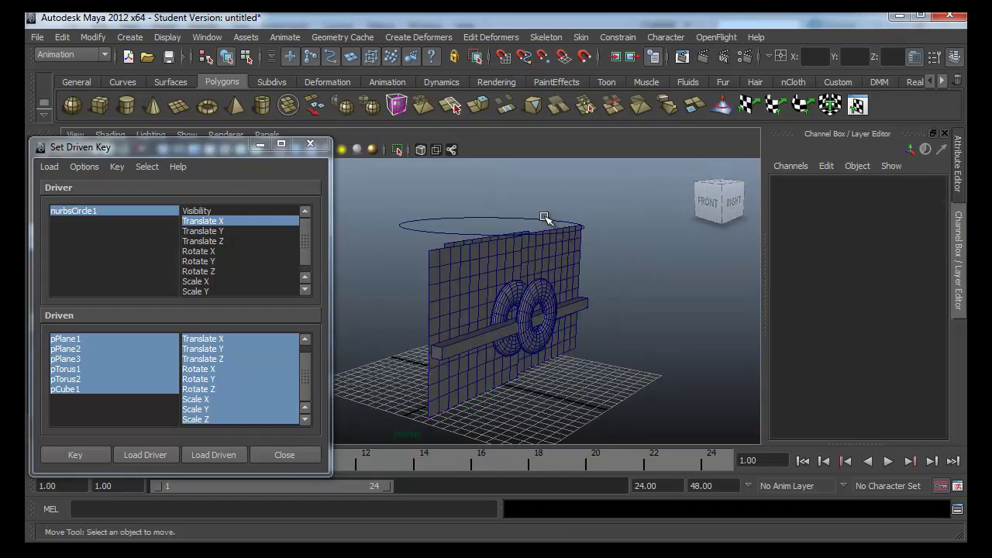
click(558, 229)
drag(535, 230, 575, 244)
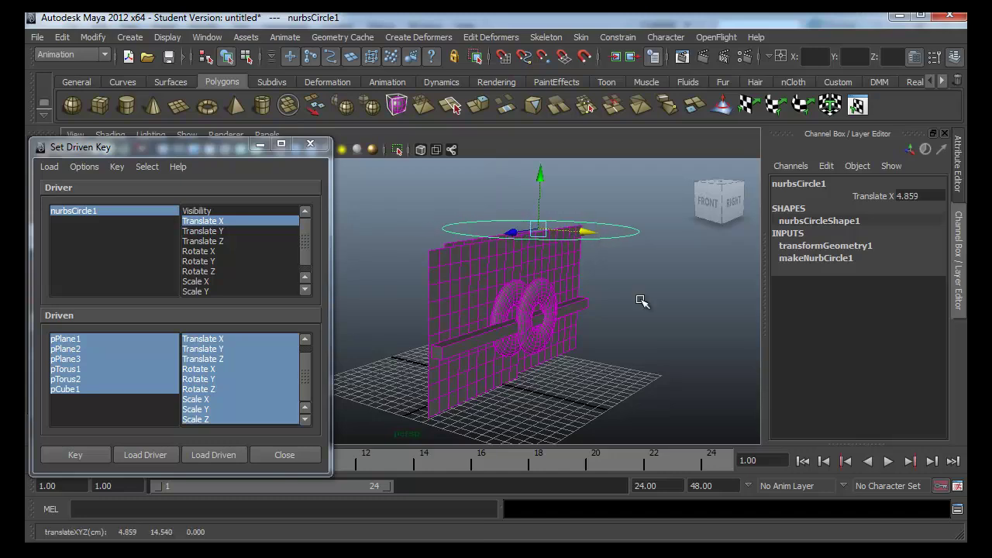
mouse_move(642, 300)
alt+mouse_down()
mouse_move(593, 314)
mouse_move(527, 310)
alt+mouse_up()
click(527, 310)
Slide pTorus2 out to the right and pTorus1 out to the left toward the wall's edges
mouse_move(565, 336)
alt+mouse_down()
mouse_move(491, 335)
mouse_move(566, 335)
alt+mouse_up()
click(481, 332)
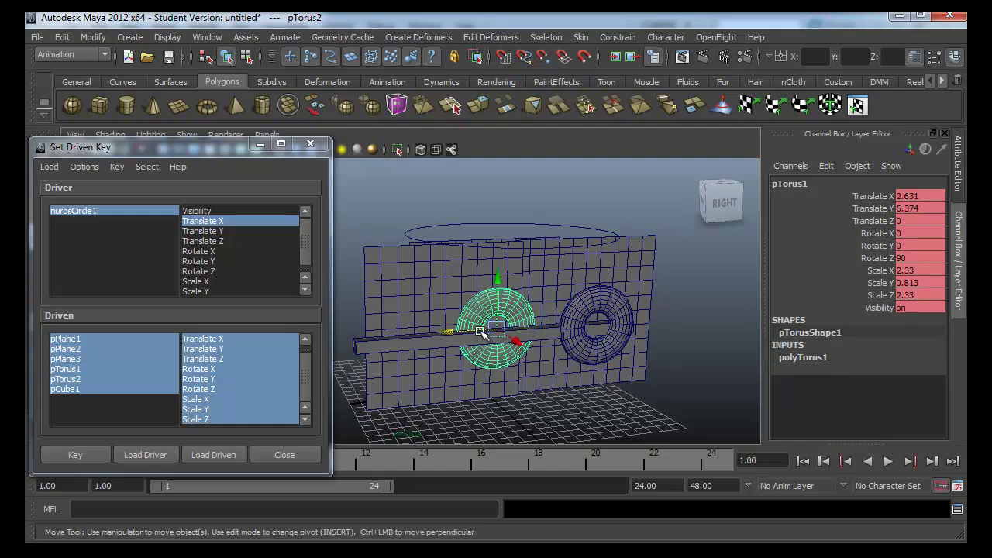
mouse_move(481, 332)
mouse_down()
mouse_move(379, 336)
mouse_move(399, 335)
mouse_move(355, 427)
mouse_up()
click(77, 455)
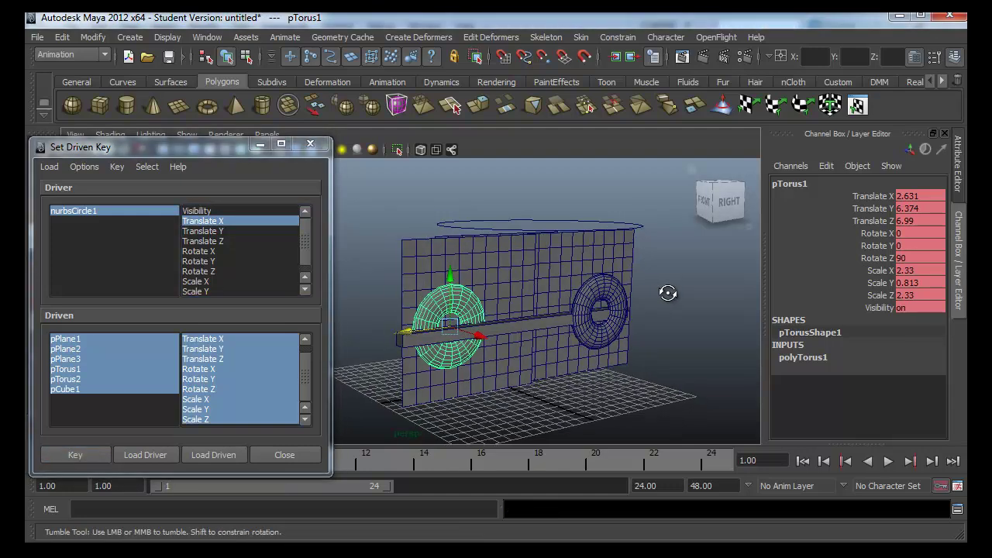
alt+drag(667, 292, 635, 256)
click(616, 220)
alt+drag(616, 220, 554, 266)
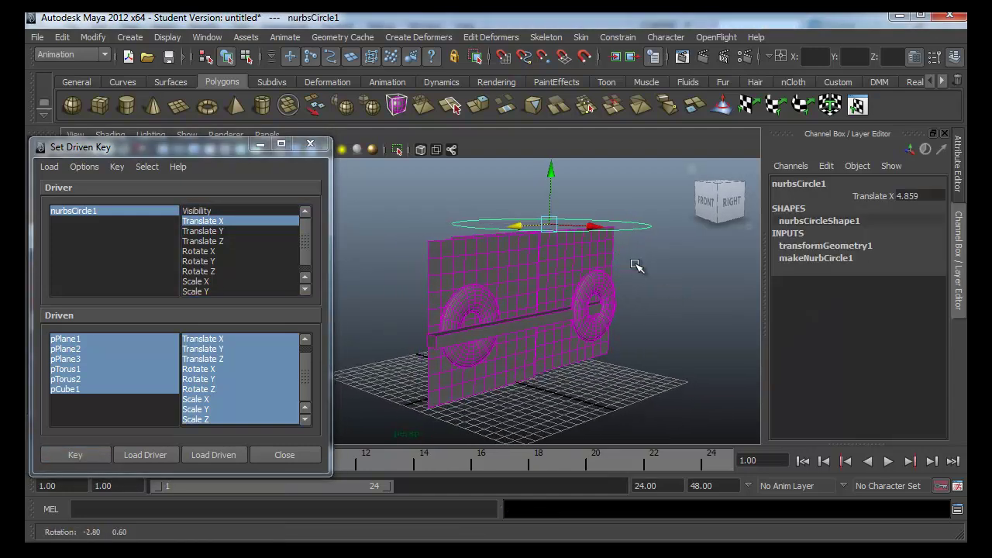
click(553, 266)
click(507, 270)
click(502, 272)
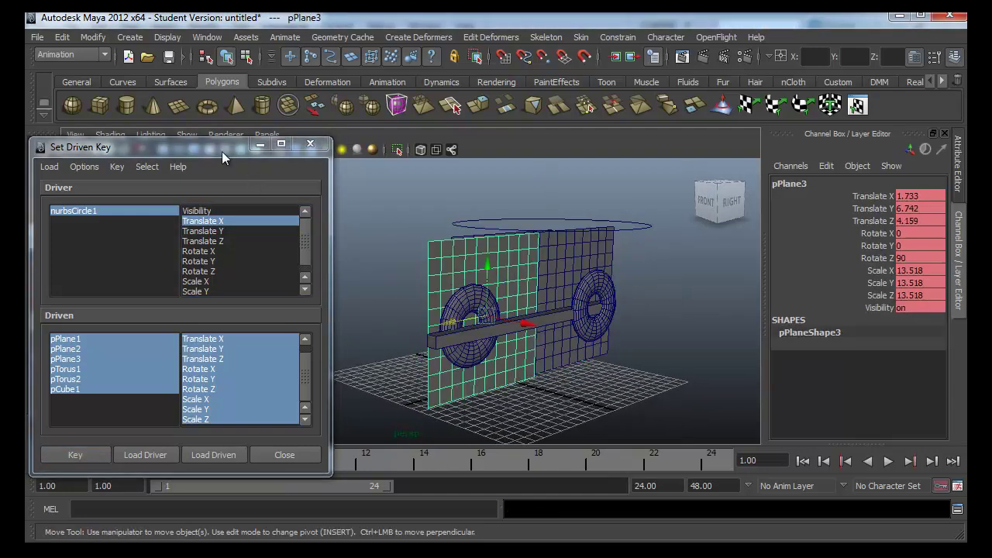
mouse_move(222, 147)
mouse_down()
mouse_move(213, 122)
mouse_move(220, 150)
mouse_up()
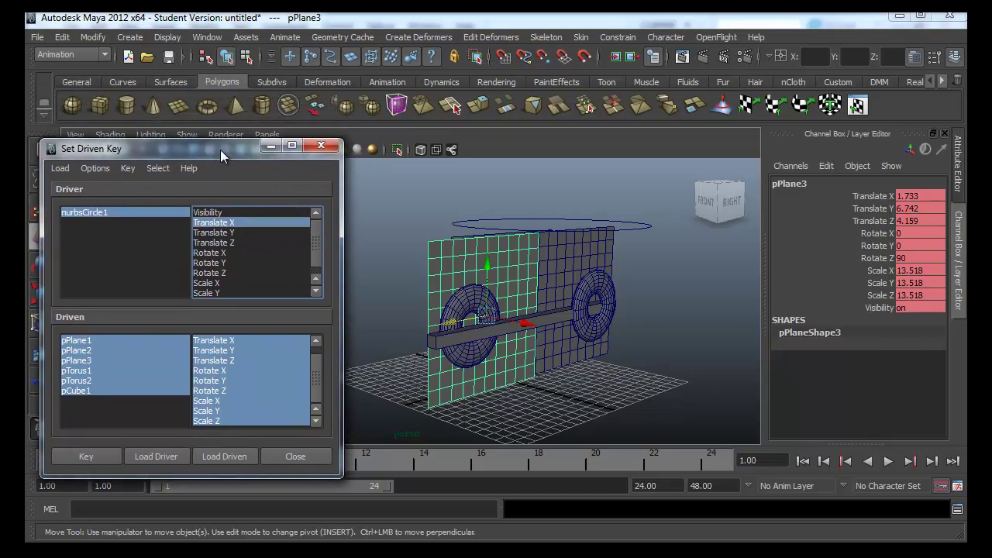
Key the separated-ring pose with the circle at X 4.859, then move the circle further along X
click(637, 234)
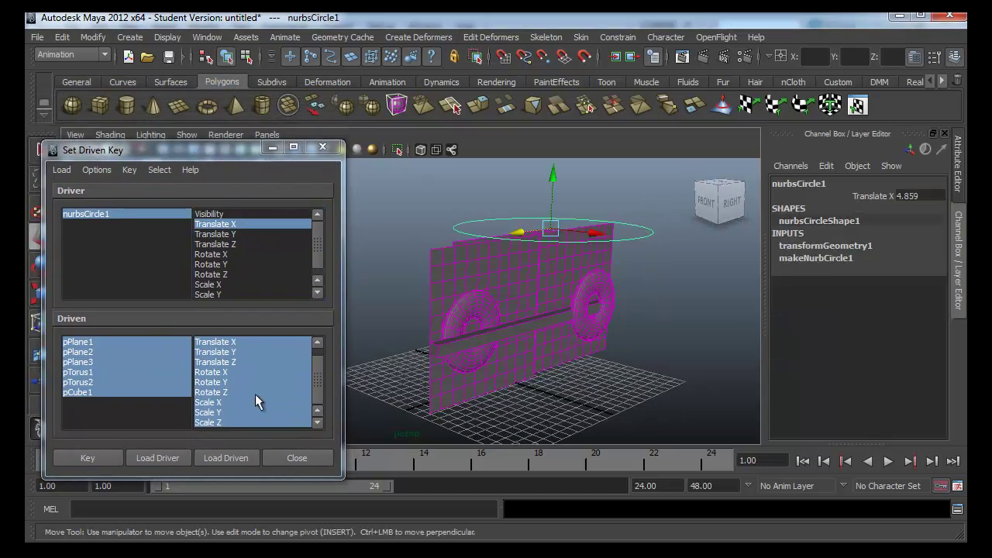
click(92, 457)
alt+drag(604, 311, 612, 309)
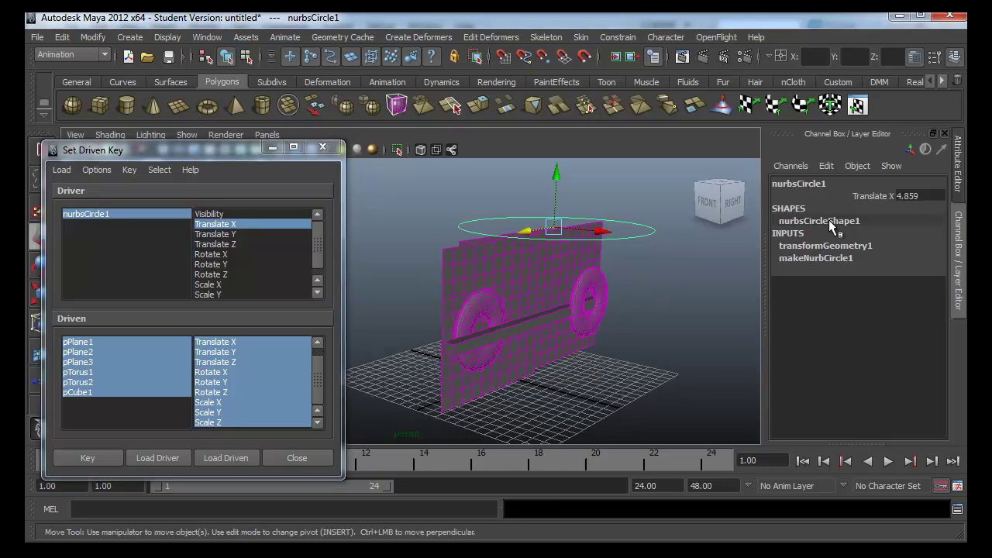
drag(594, 226, 633, 239)
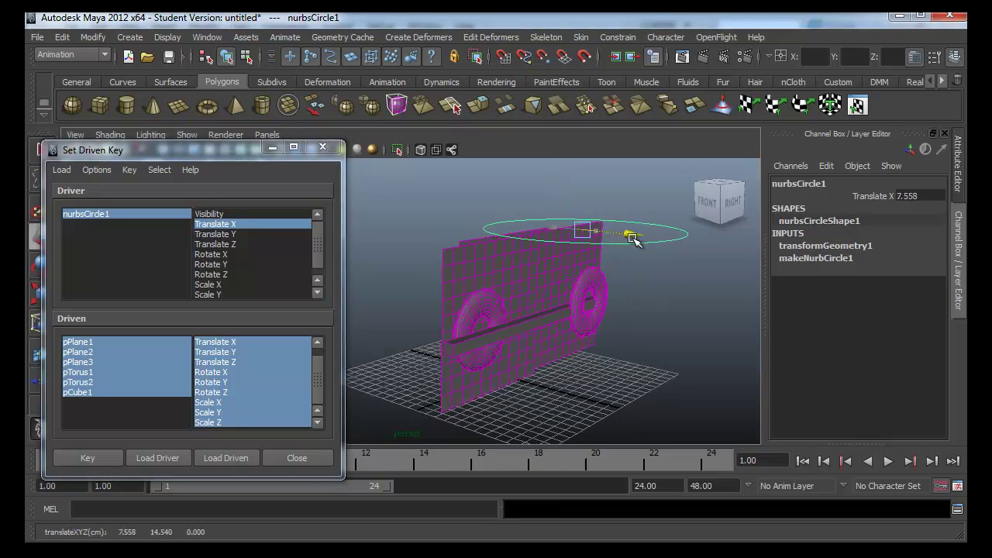
mouse_move(626, 305)
alt+mouse_down()
mouse_move(593, 295)
mouse_move(644, 326)
alt+mouse_up()
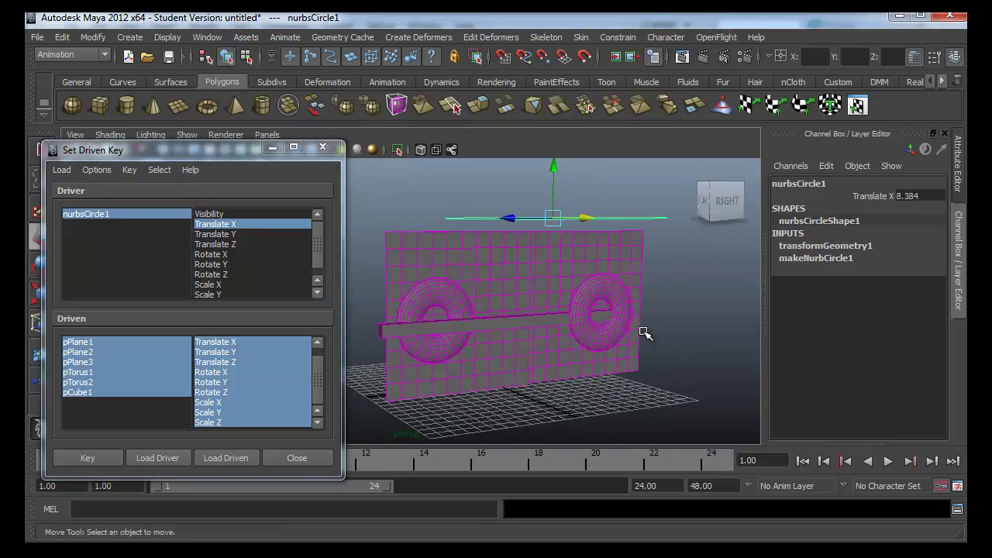
click(659, 326)
click(601, 292)
Drop both torus rings below the wall and scale up a new polygon plane as a ground grid
drag(603, 266, 608, 377)
click(432, 301)
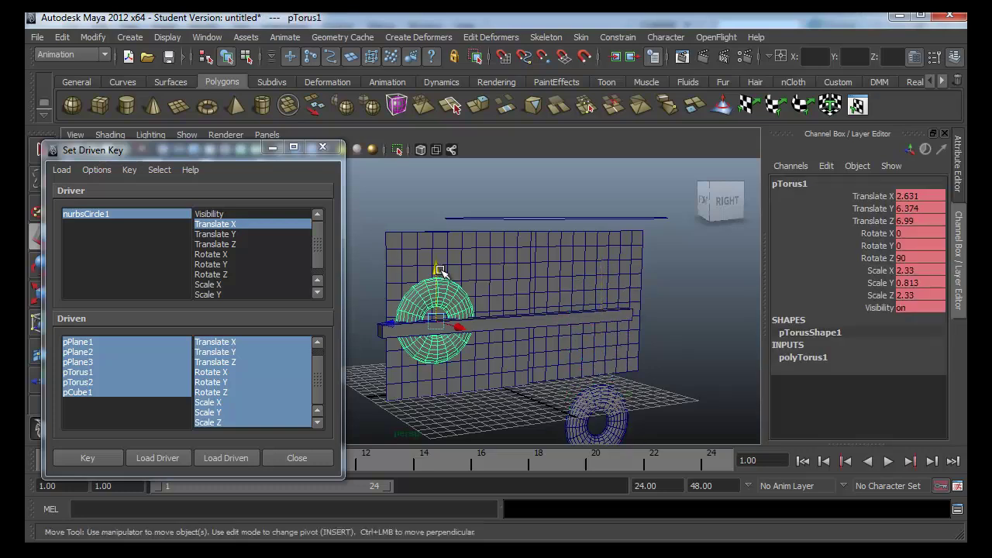
drag(432, 301, 434, 345)
click(179, 101)
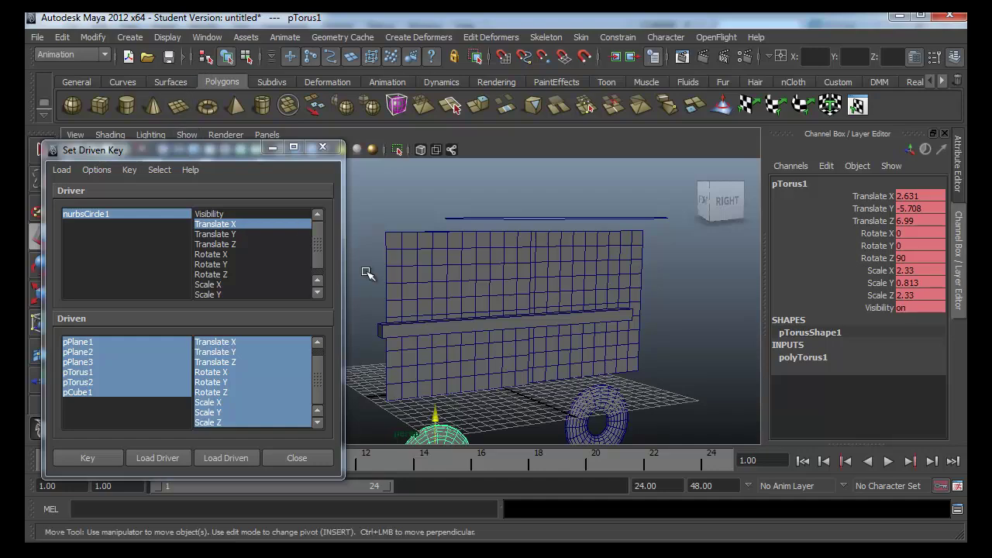
key(r)
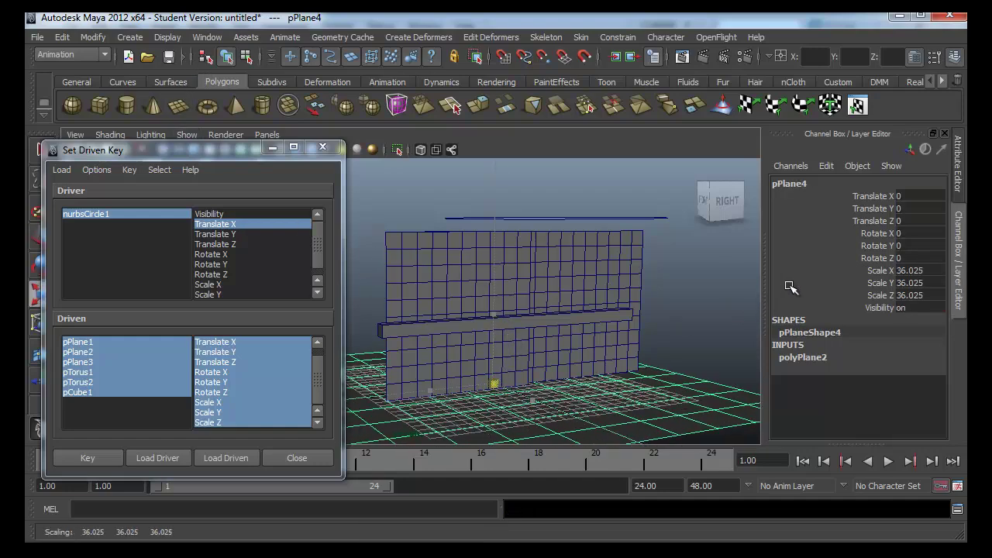
drag(496, 386, 768, 307)
click(674, 309)
mouse_move(675, 308)
alt+mouse_down()
mouse_move(655, 328)
mouse_move(598, 321)
alt+mouse_up()
Key the lowered-ring pose, then move the circle to Translate X 12.322
click(589, 219)
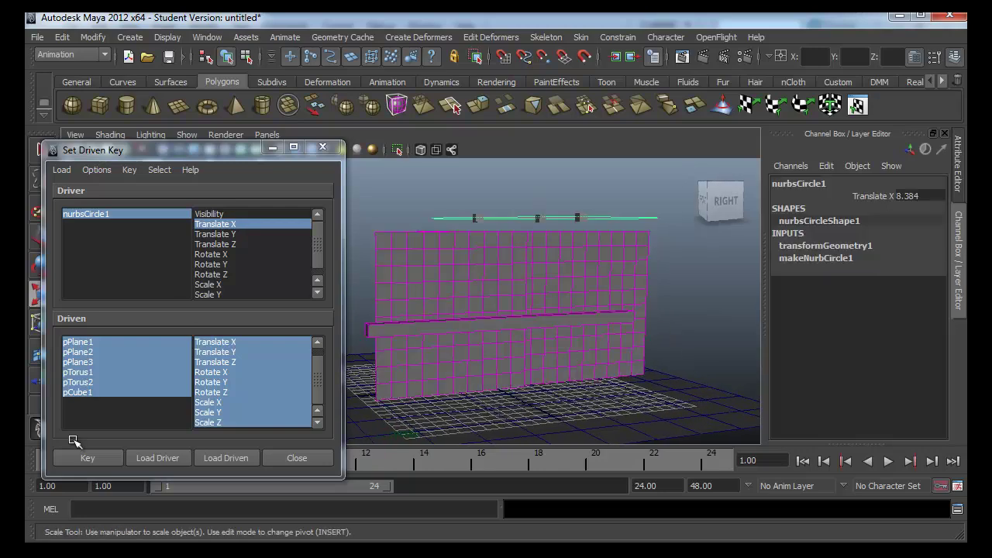
click(77, 458)
mouse_move(492, 281)
alt+mouse_down()
mouse_move(687, 214)
mouse_move(691, 258)
alt+mouse_up()
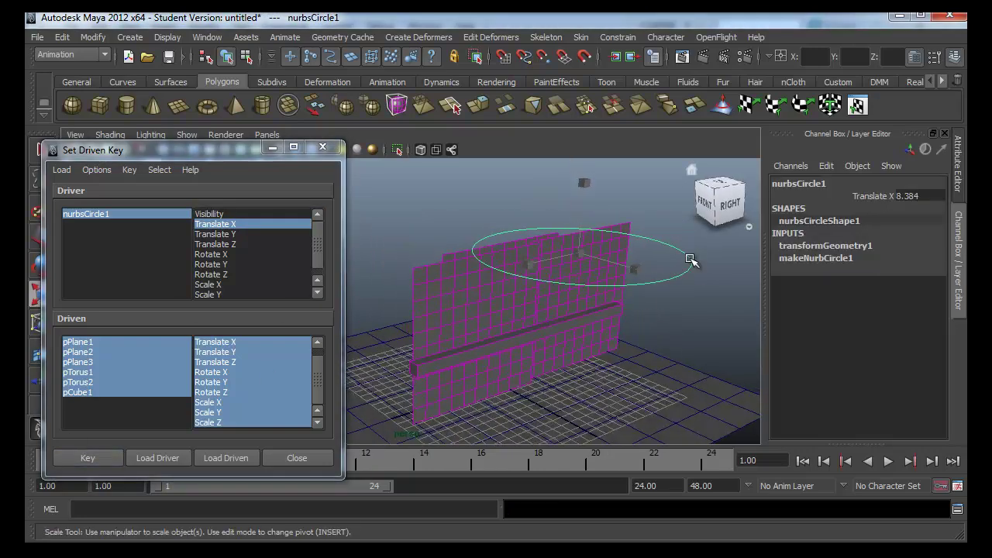
key(w)
mouse_move(616, 261)
mouse_down()
mouse_move(655, 295)
mouse_move(602, 314)
mouse_up()
Lift the cross bar pCube1 high above the wall and key that raised pose
click(555, 321)
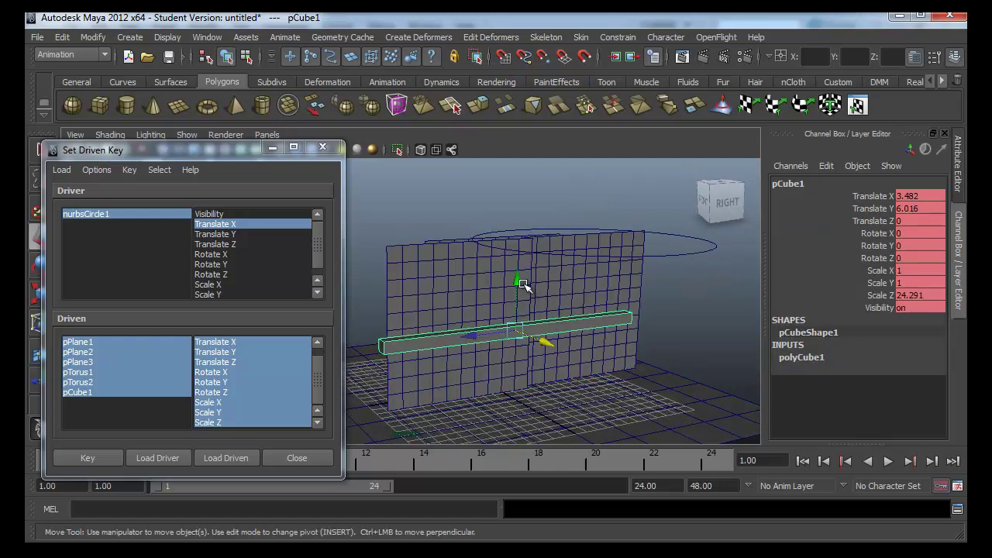
mouse_move(523, 285)
mouse_down()
mouse_move(544, 93)
mouse_move(591, 244)
mouse_up()
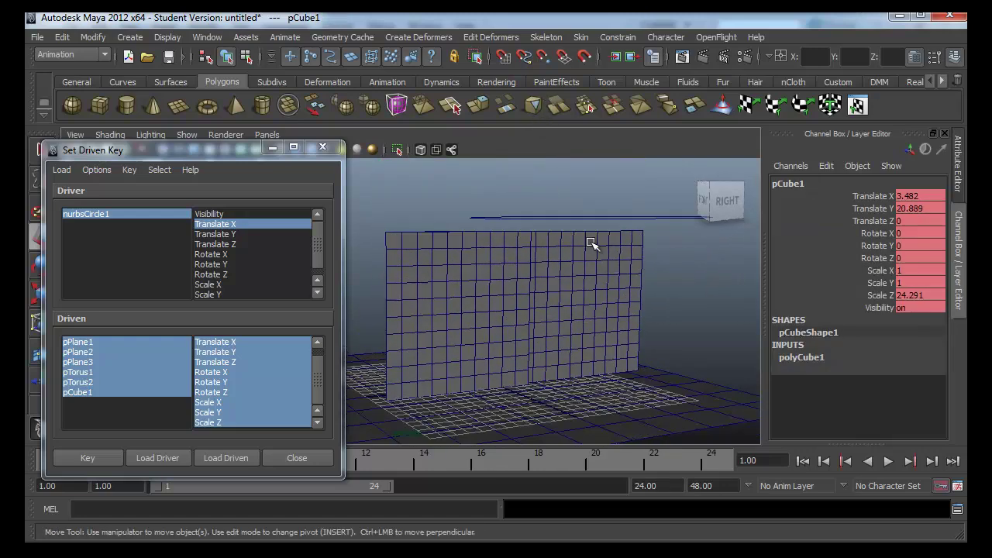
alt+drag(664, 236, 558, 317)
click(115, 451)
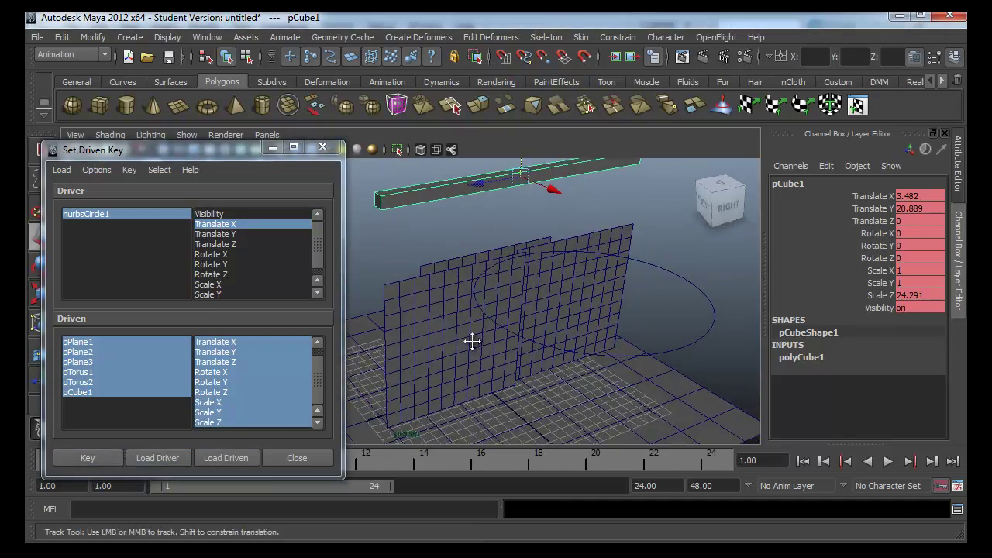
alt+middle_drag(472, 341, 463, 330)
Move the circle to X 16.867, slide pPlane3 out to Translate Z 19.723, and key it
click(654, 341)
mouse_move(609, 293)
mouse_down()
mouse_move(660, 332)
mouse_move(587, 239)
mouse_move(474, 280)
mouse_up()
click(610, 229)
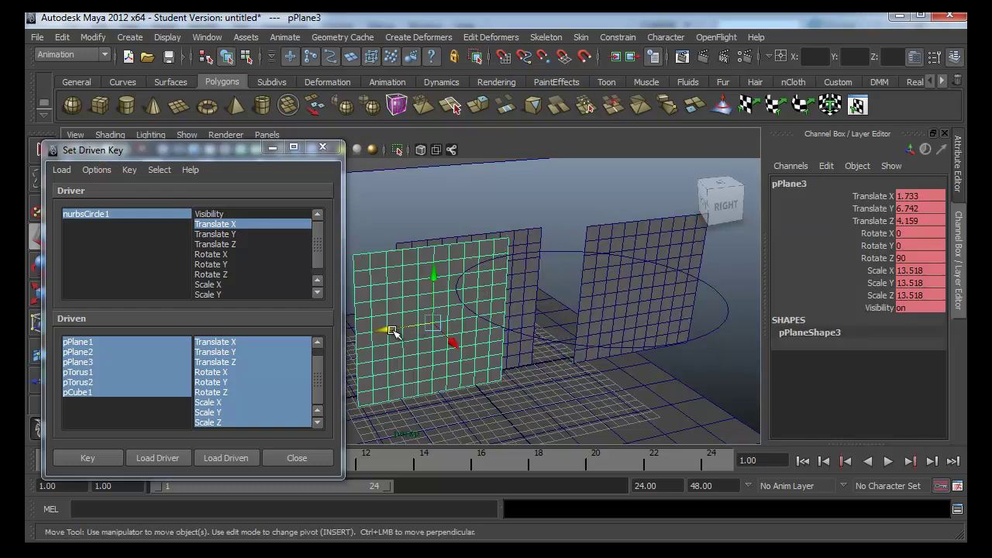
drag(393, 331, 231, 363)
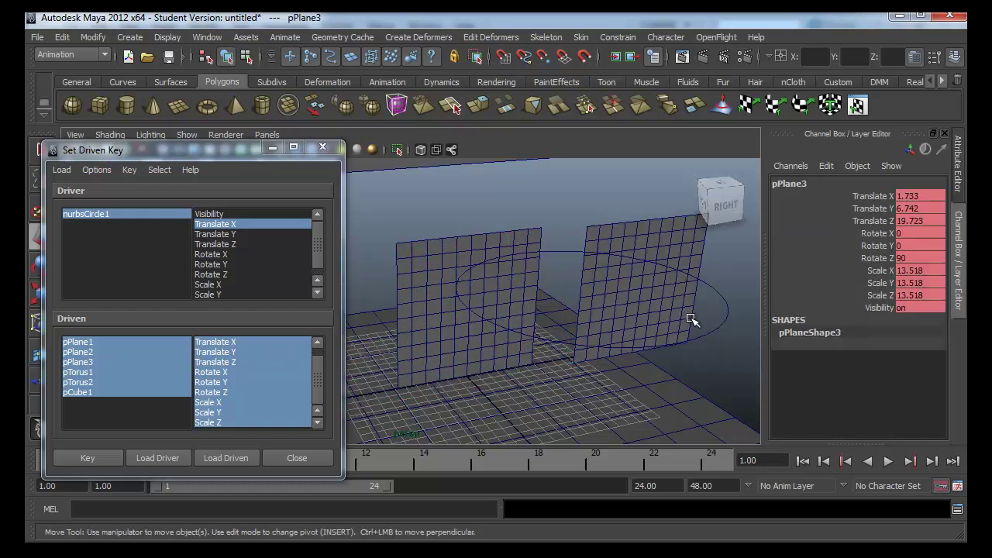
click(78, 458)
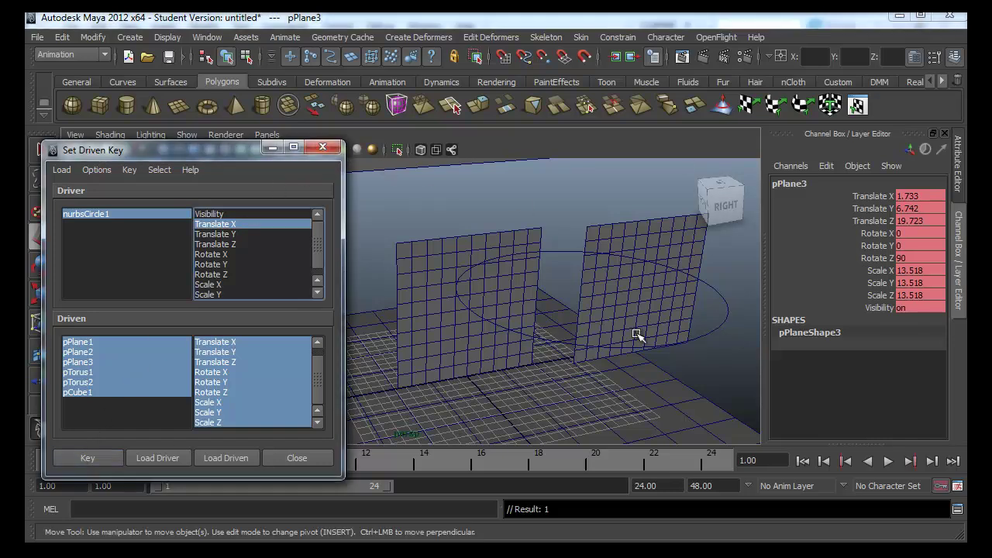
click(729, 311)
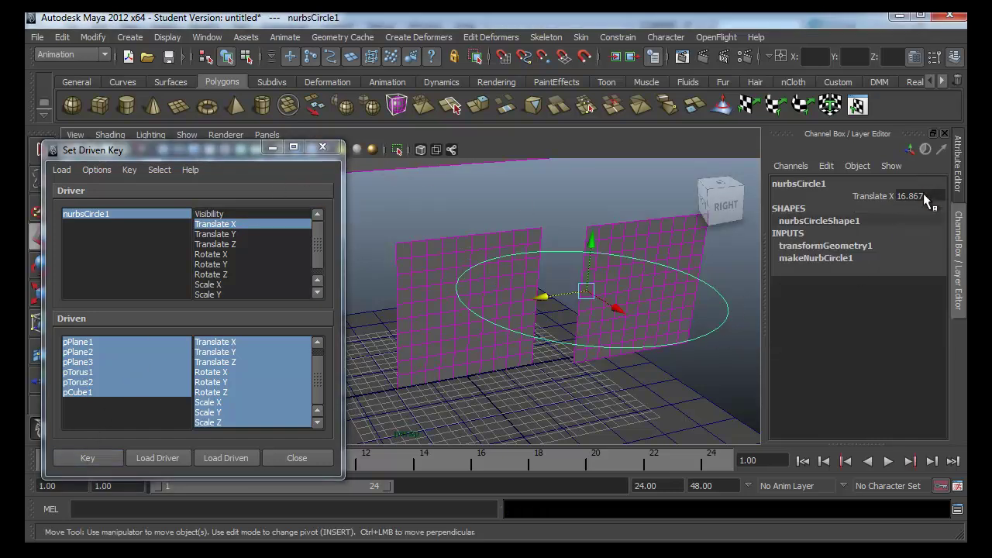
text(20)
With the circle at Translate X 20, lift pPlane1 up to the top-left and key its open pose
key(Return)
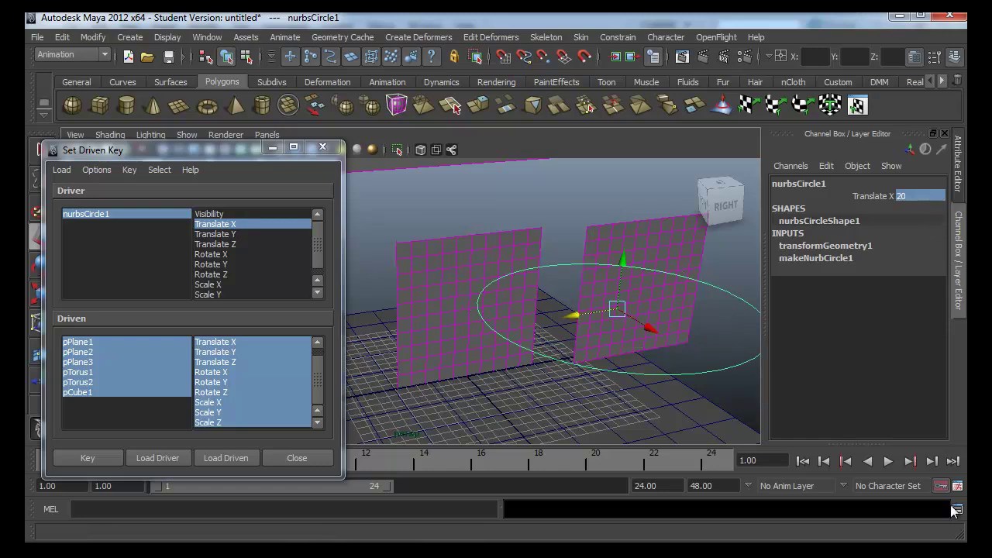
click(518, 275)
mouse_move(487, 257)
mouse_down()
mouse_move(495, 202)
mouse_move(525, 299)
mouse_up()
key(e)
key(w)
drag(500, 259, 420, 103)
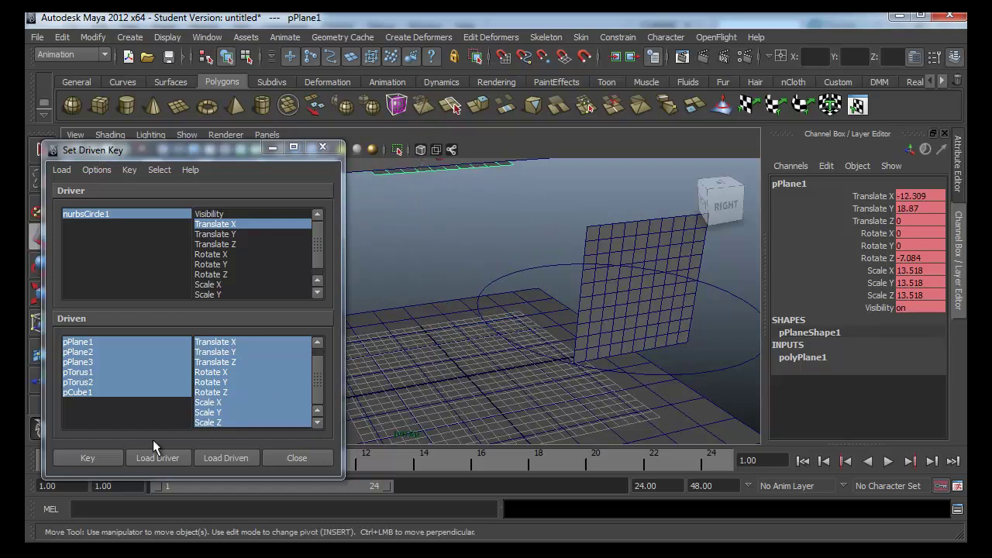
click(108, 453)
Scrub the circle's Translate X to preview the door opening, then set it back to 0
alt+drag(460, 380, 589, 328)
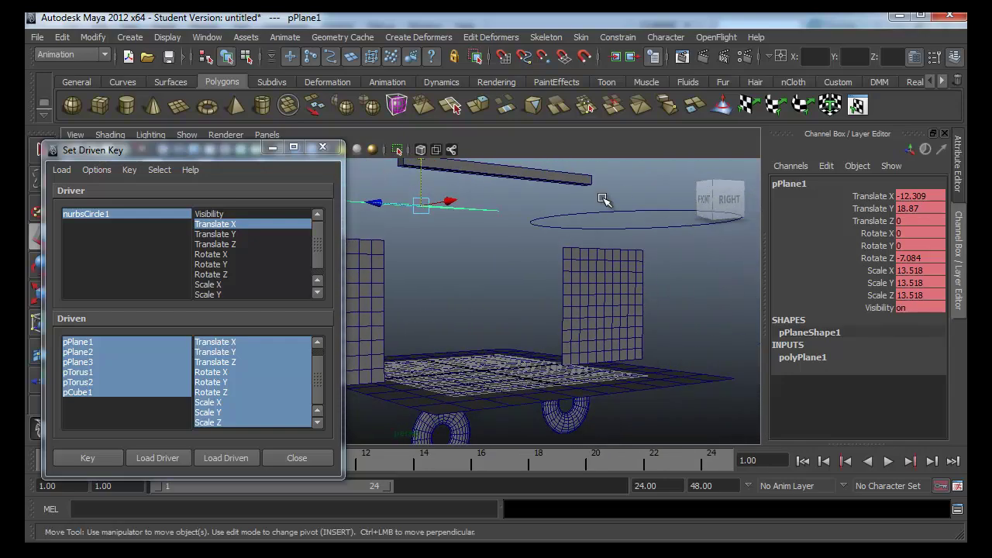
click(624, 222)
alt+drag(625, 222, 772, 205)
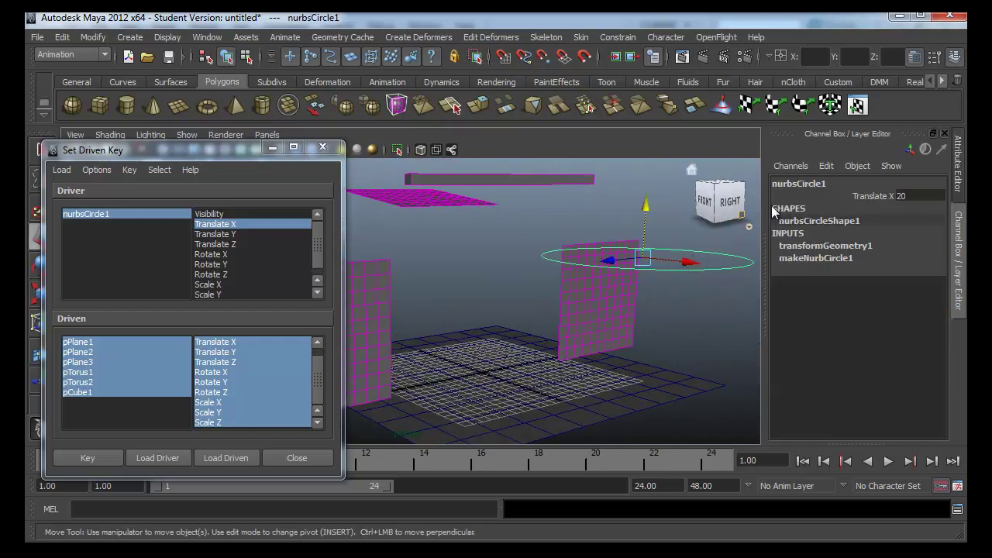
click(868, 196)
mouse_move(686, 370)
middle_down()
mouse_move(613, 364)
mouse_move(504, 390)
middle_up()
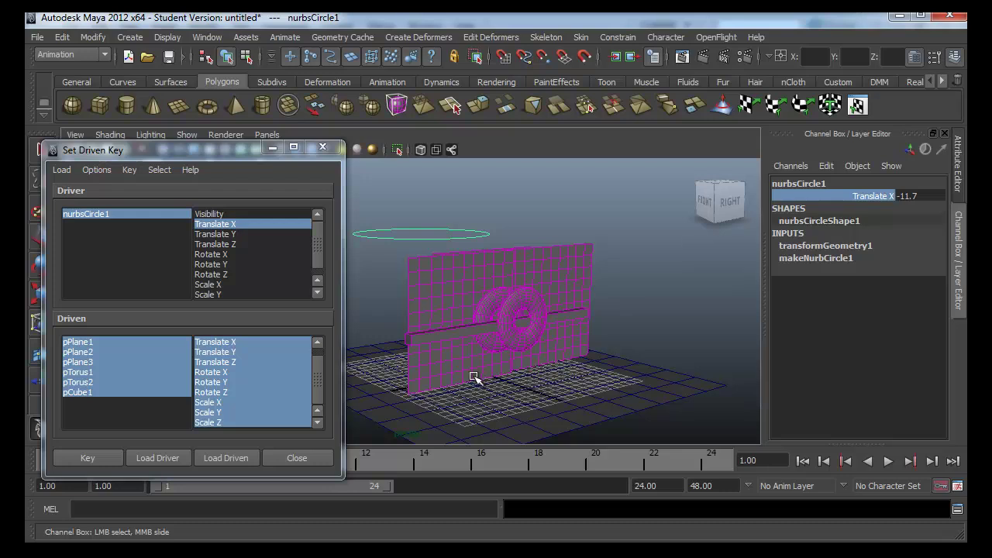
click(914, 197)
text(0)
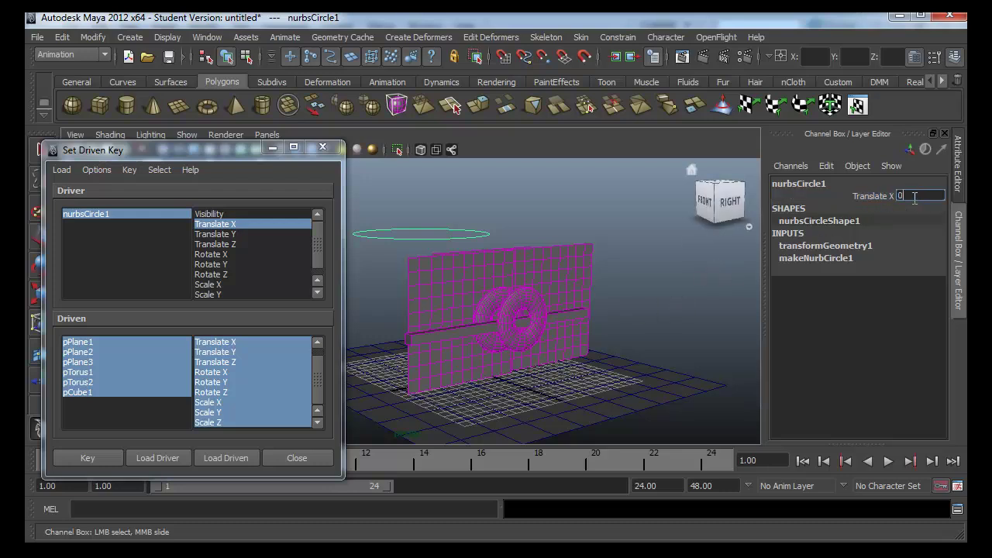
key(Return)
click(647, 243)
click(524, 240)
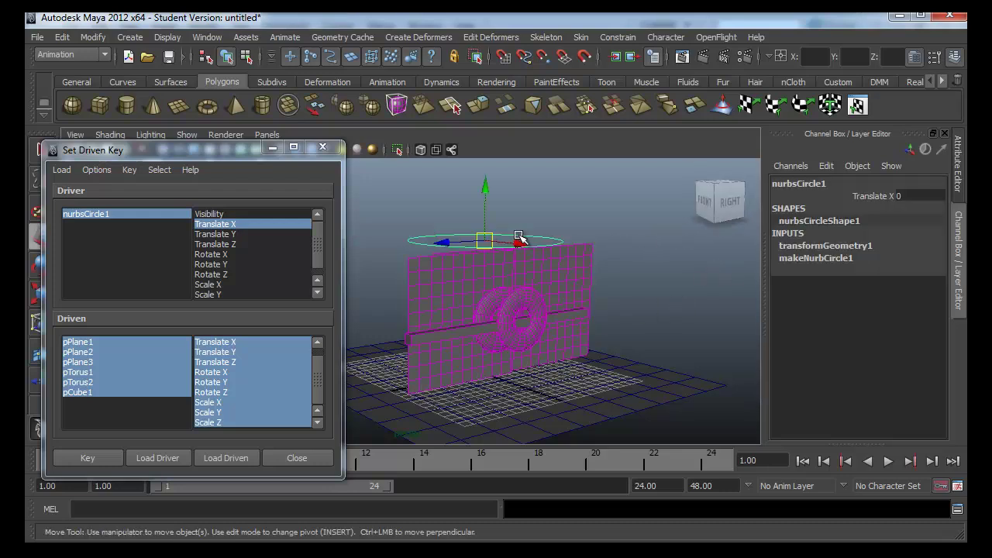
key(ctrl+a)
Bring up the Translate limits in nurbsCircle1's Limit Information section
scroll(733, 347, down, 3)
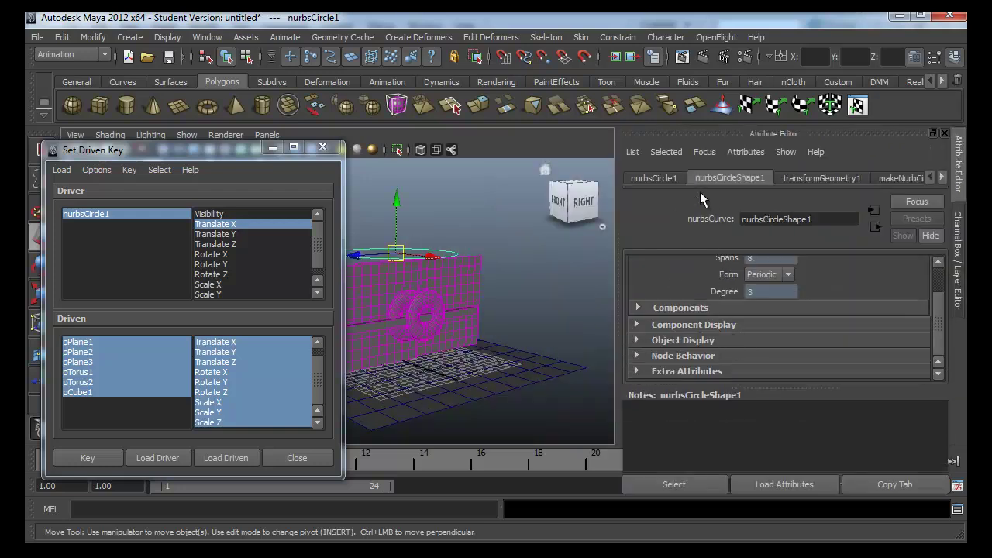
click(663, 180)
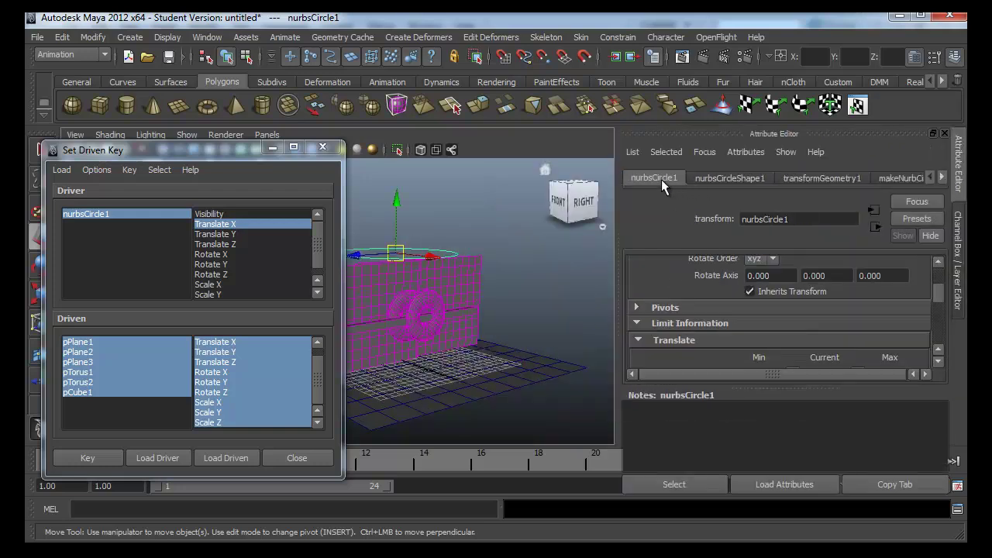
click(686, 326)
click(686, 325)
scroll(701, 345, down, 2)
scroll(735, 301, up, 1)
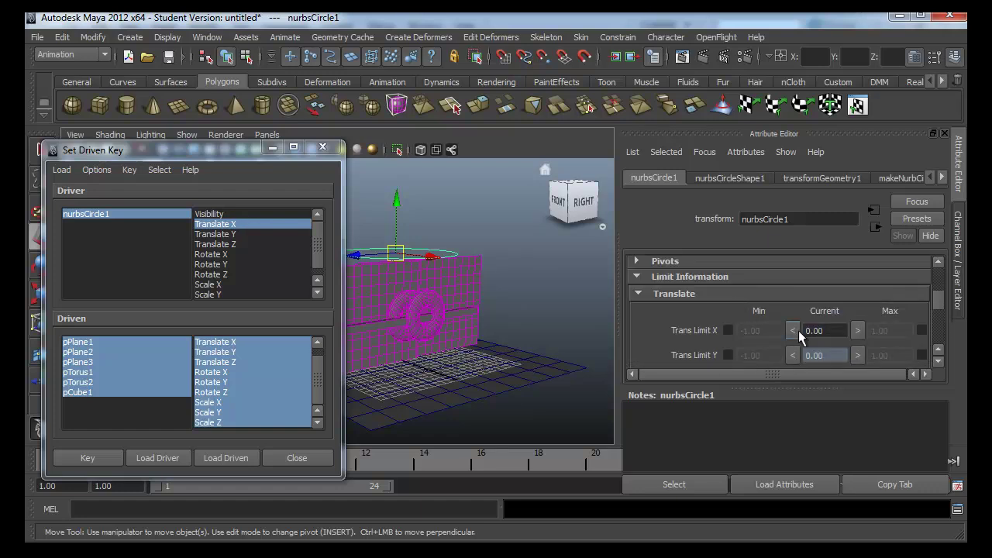
Limit Translate X to a minimum of 0 and maximum of 20, then close Set Driven Key
click(727, 330)
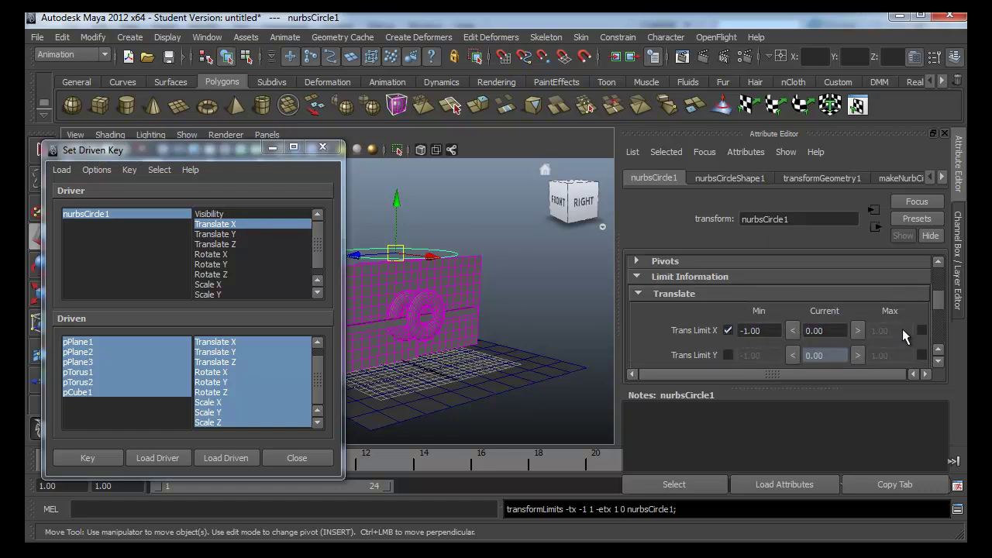
click(920, 330)
double_click(884, 330)
text(20)
key(Return)
text(0)
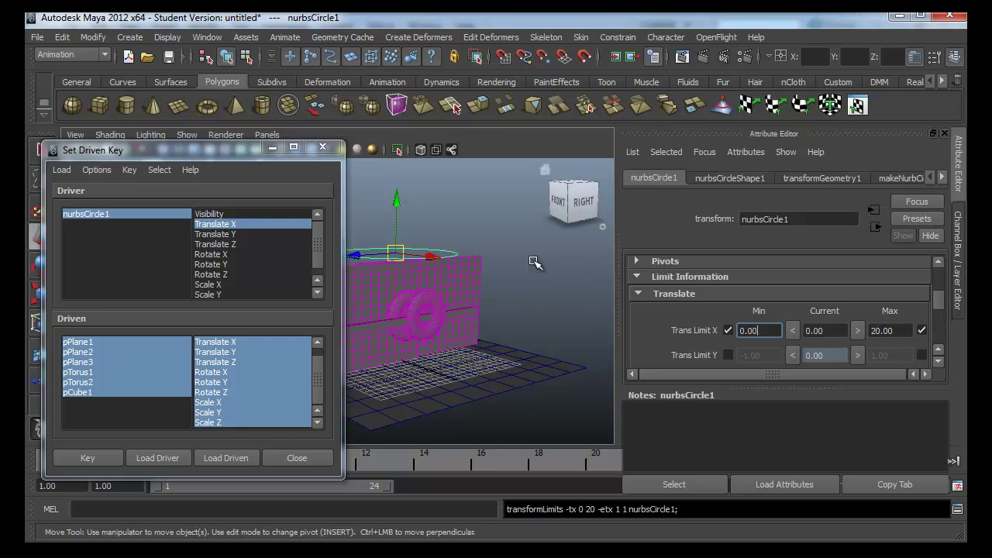
click(368, 177)
click(322, 147)
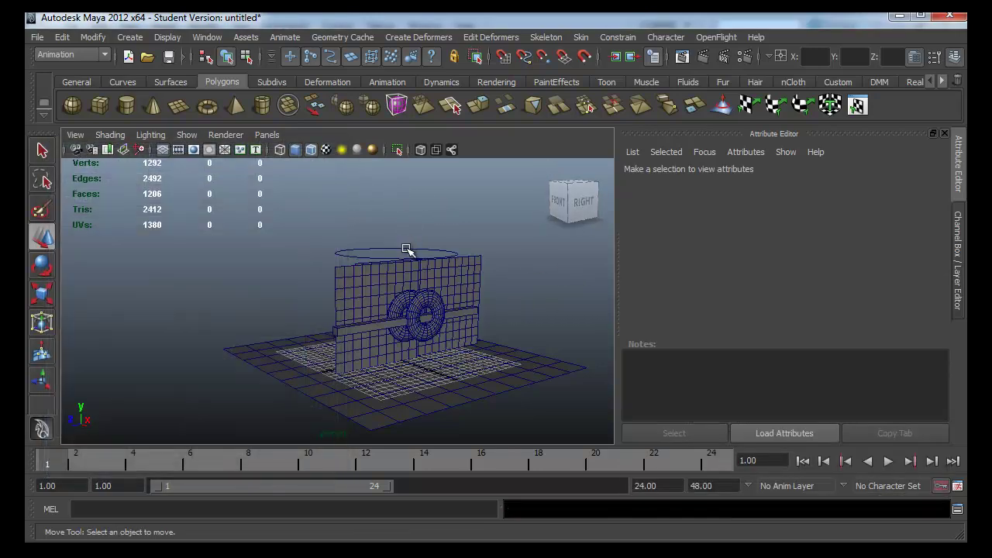
Select nurbsCircle1 and slide it along X to 20, opening the door, rings and bar
click(411, 252)
alt+drag(415, 253, 540, 222)
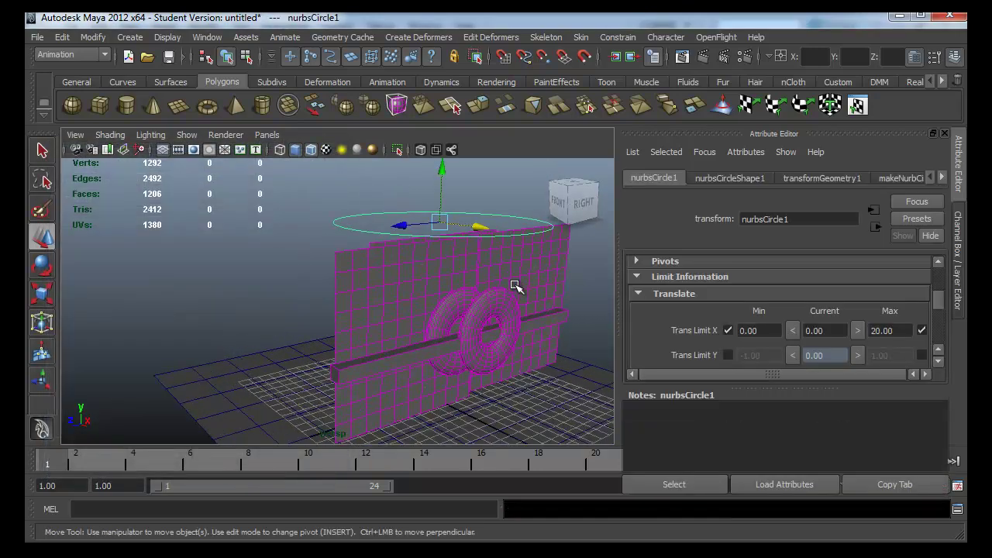
key(ctrl+a)
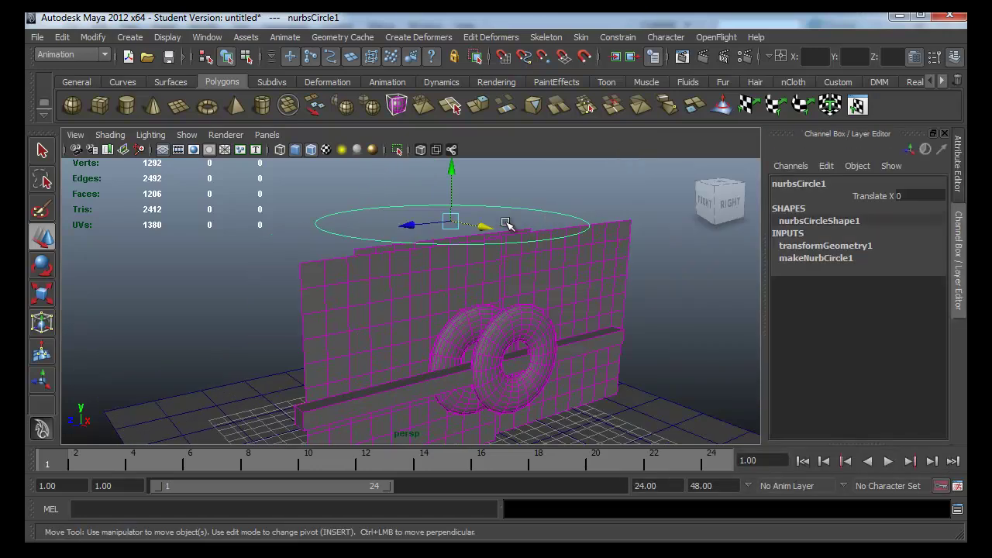
mouse_move(451, 222)
mouse_down()
mouse_move(585, 247)
mouse_move(458, 220)
mouse_up()
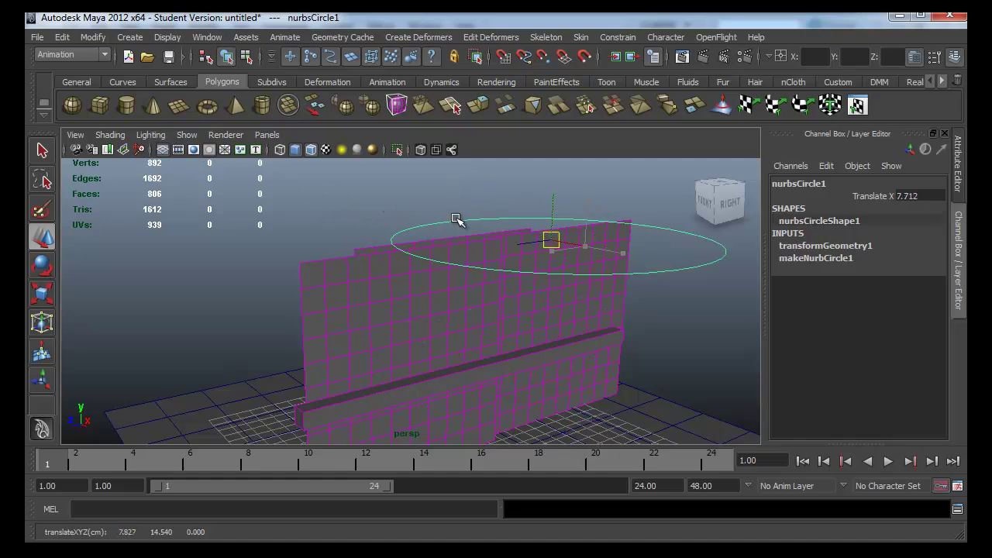
mouse_move(457, 220)
middle_down()
mouse_move(664, 262)
mouse_move(810, 323)
mouse_move(491, 259)
mouse_move(287, 186)
mouse_move(605, 213)
mouse_move(887, 277)
mouse_move(569, 263)
mouse_move(405, 214)
mouse_move(326, 178)
mouse_move(172, 147)
mouse_move(491, 292)
mouse_move(783, 381)
mouse_move(213, 189)
mouse_move(775, 379)
middle_up()
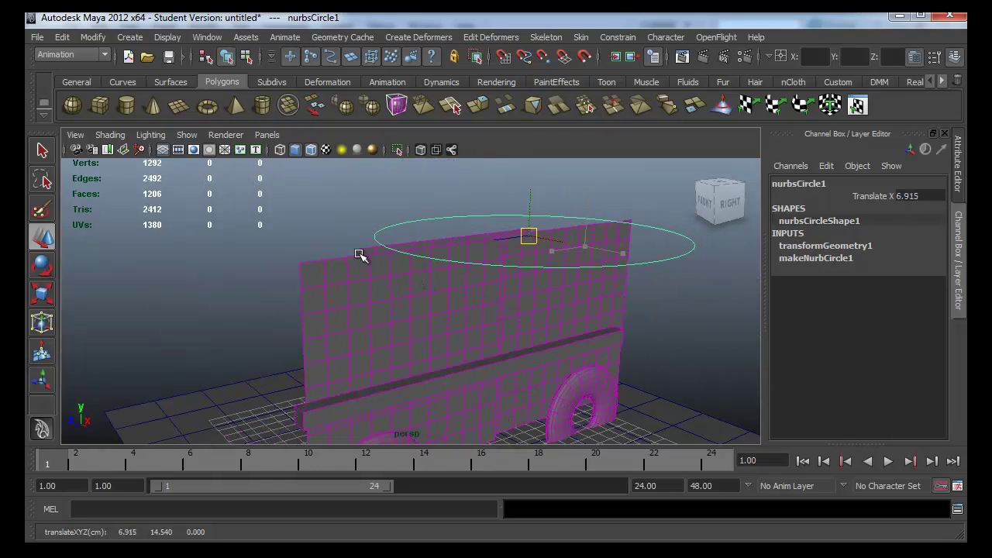
Slide the circle back to 0 to close the door, then out to 20 again
middle_drag(232, 209, 168, 325)
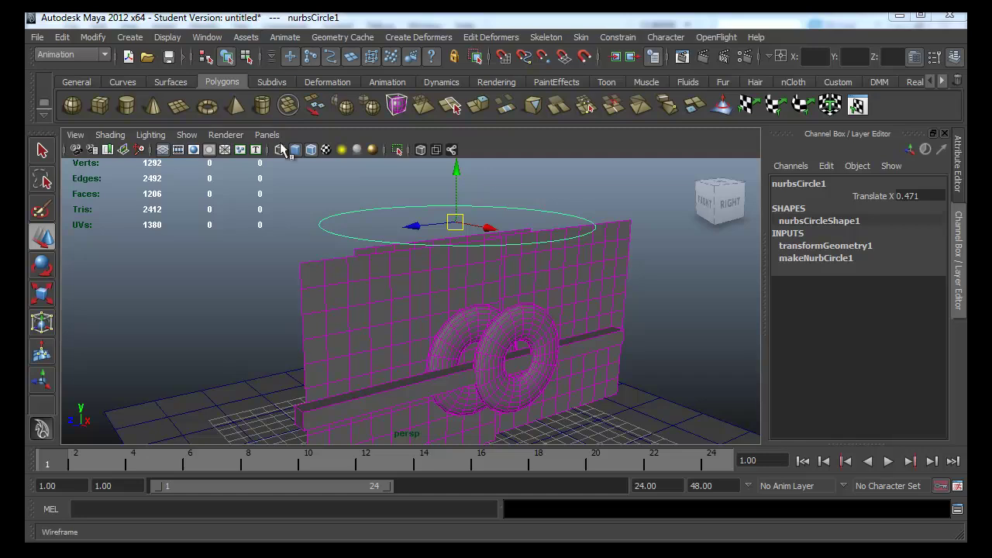
drag(458, 224, 659, 335)
middle_drag(660, 335, 195, 222)
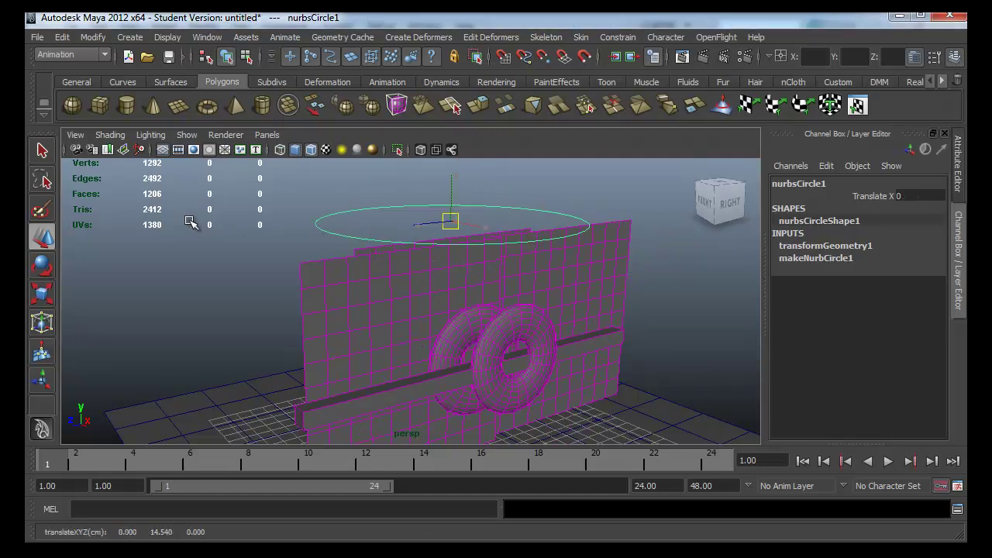
middle_drag(274, 238, 218, 236)
mouse_move(217, 237)
middle_down()
mouse_move(727, 334)
mouse_move(300, 274)
mouse_move(449, 222)
mouse_move(456, 261)
mouse_move(705, 293)
mouse_move(204, 239)
middle_up()
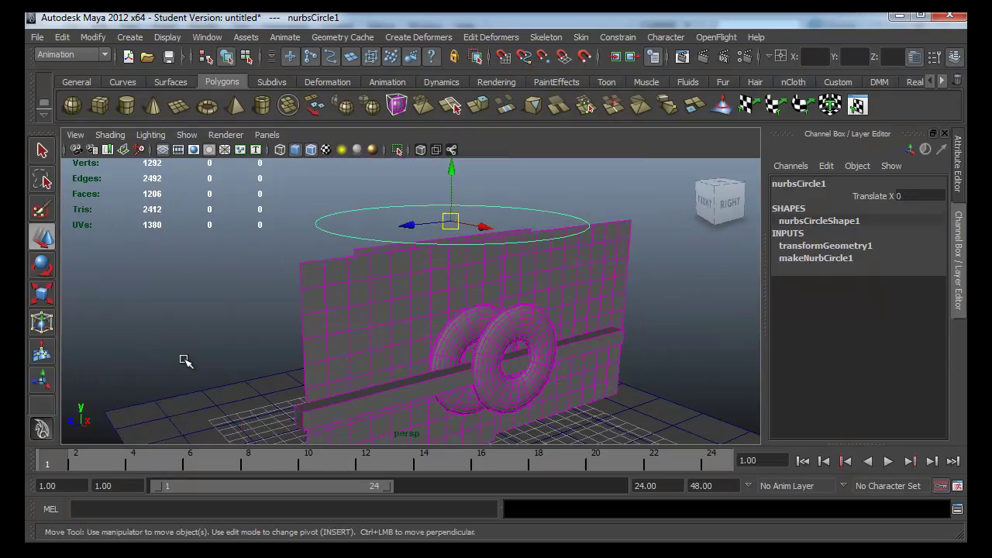
alt+drag(217, 365, 288, 303)
alt+right_drag(287, 303, 267, 284)
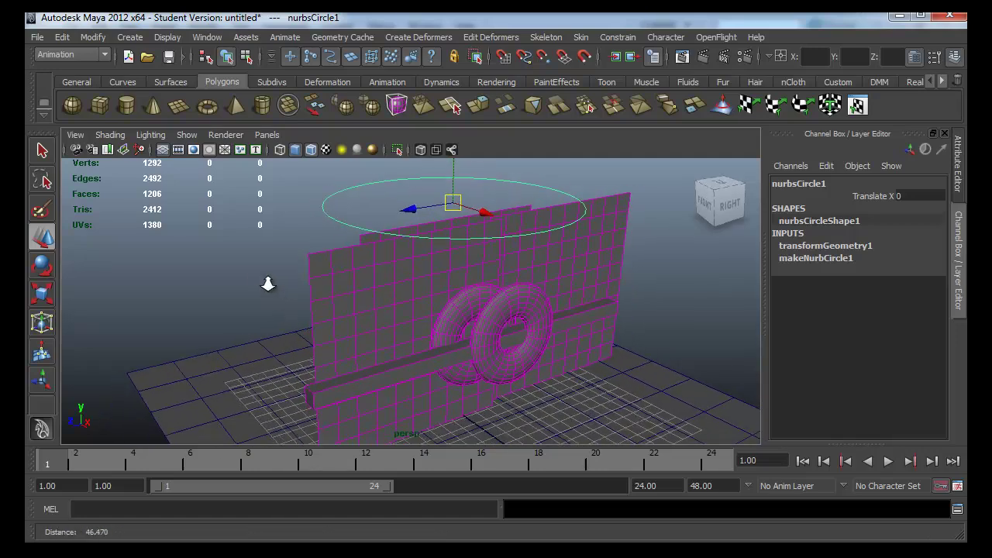
mouse_move(267, 283)
alt+mouse_down()
mouse_move(243, 251)
mouse_move(172, 291)
alt+mouse_up()
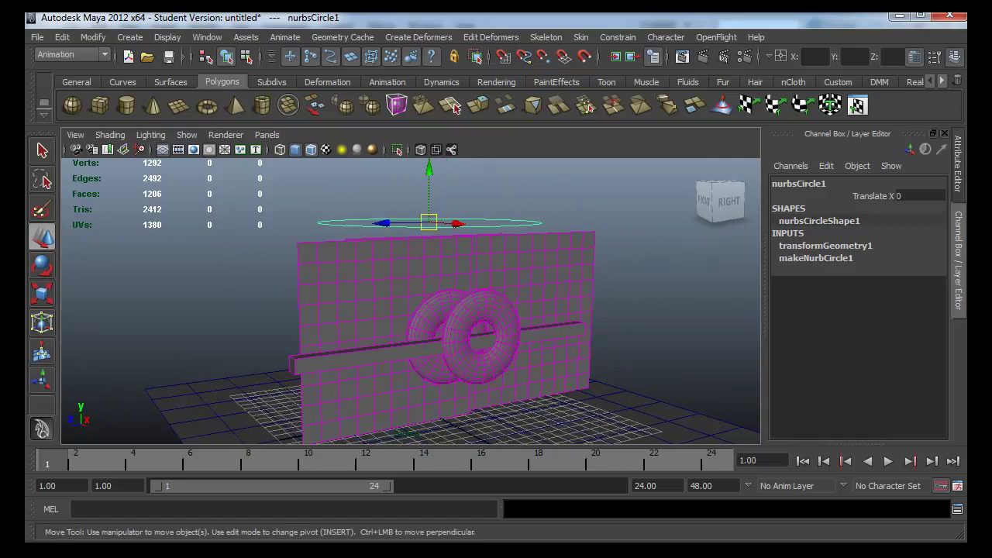